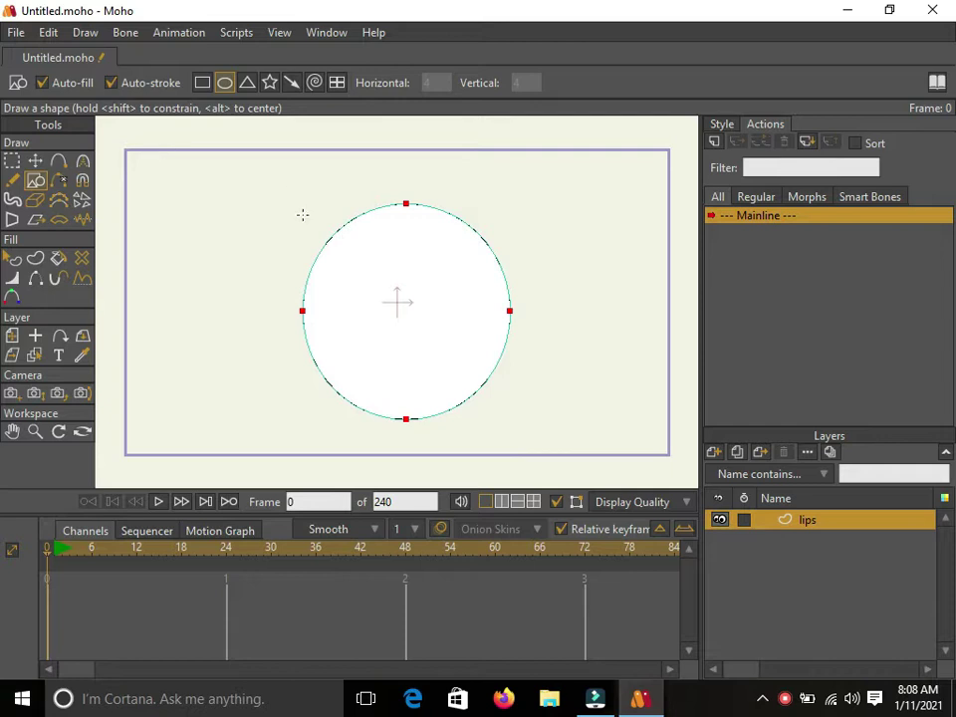
left_click(34, 160)
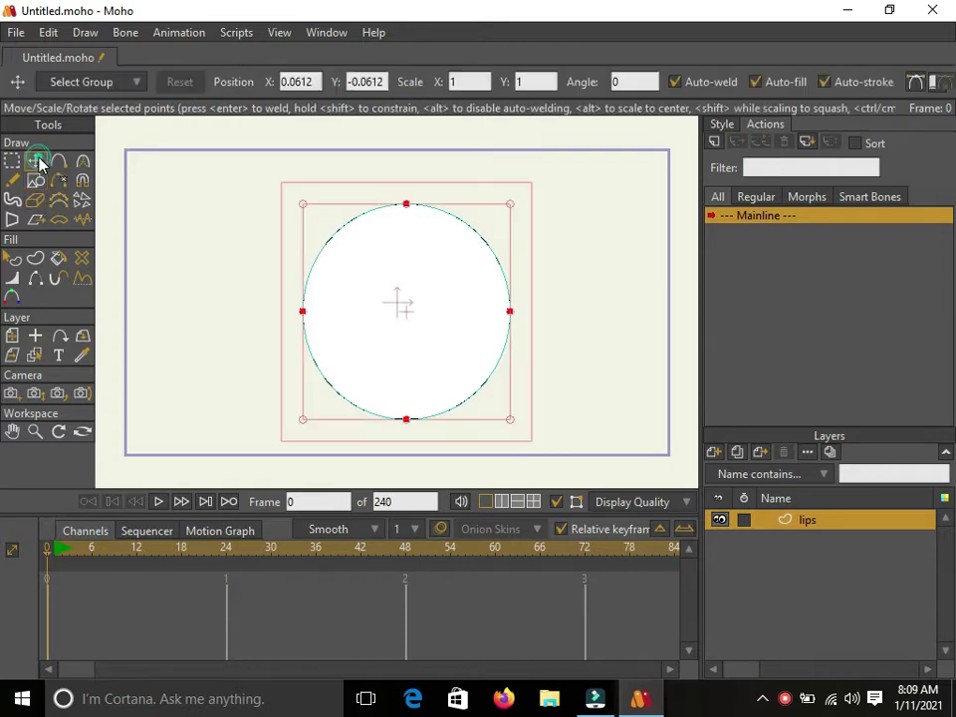
left_click(914, 83)
left_click(614, 260)
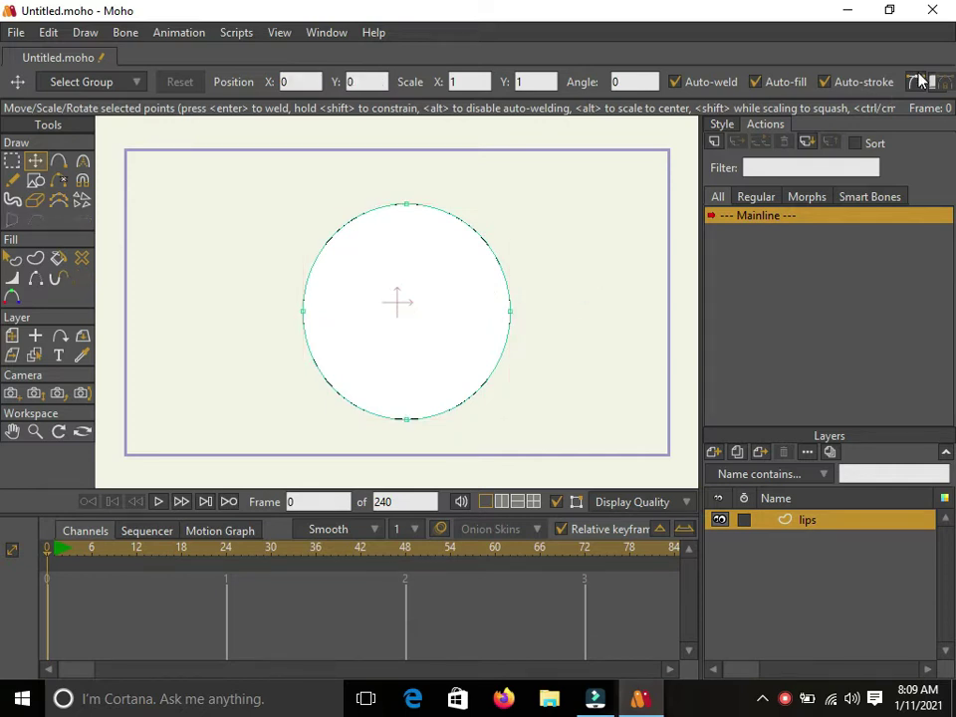
left_click_drag(512, 374, 511, 319)
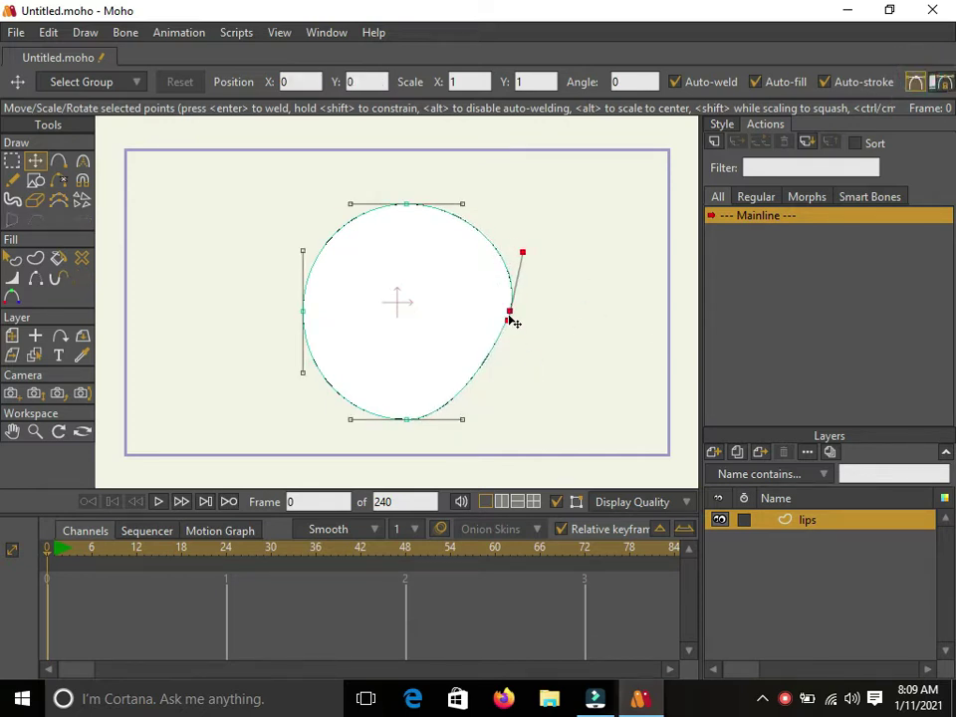
left_click_drag(526, 263, 512, 309)
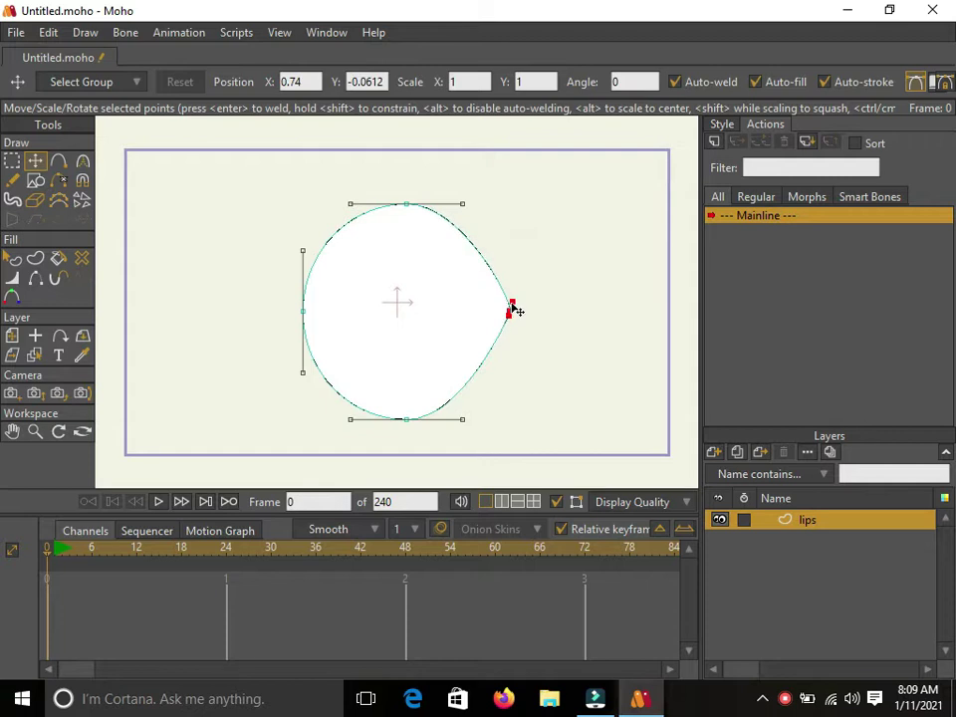
left_click(511, 318)
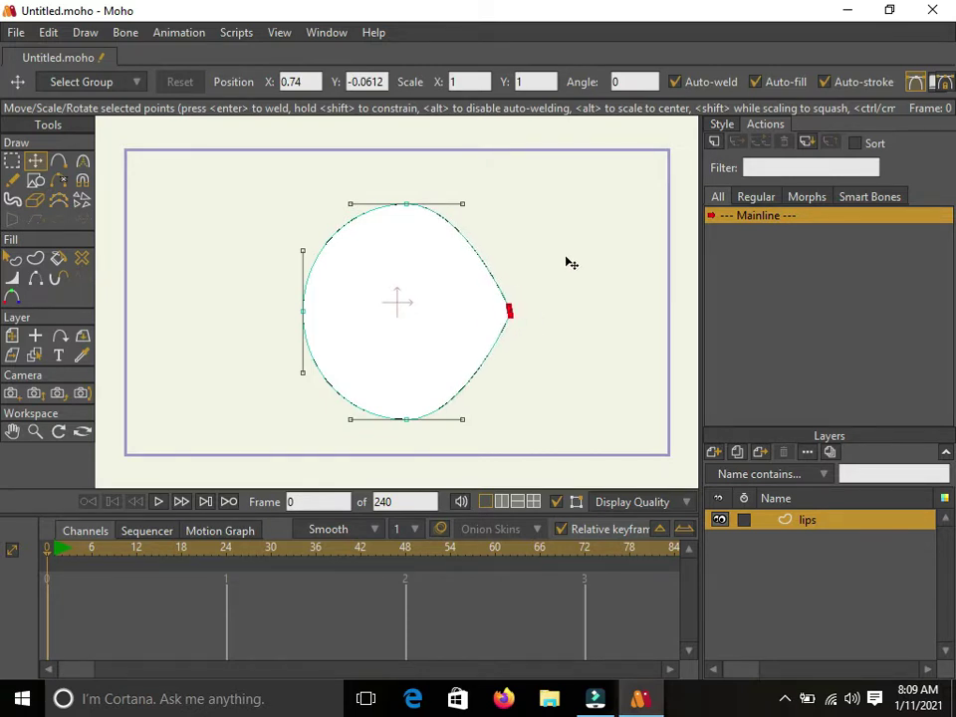
key("ctrl+z")
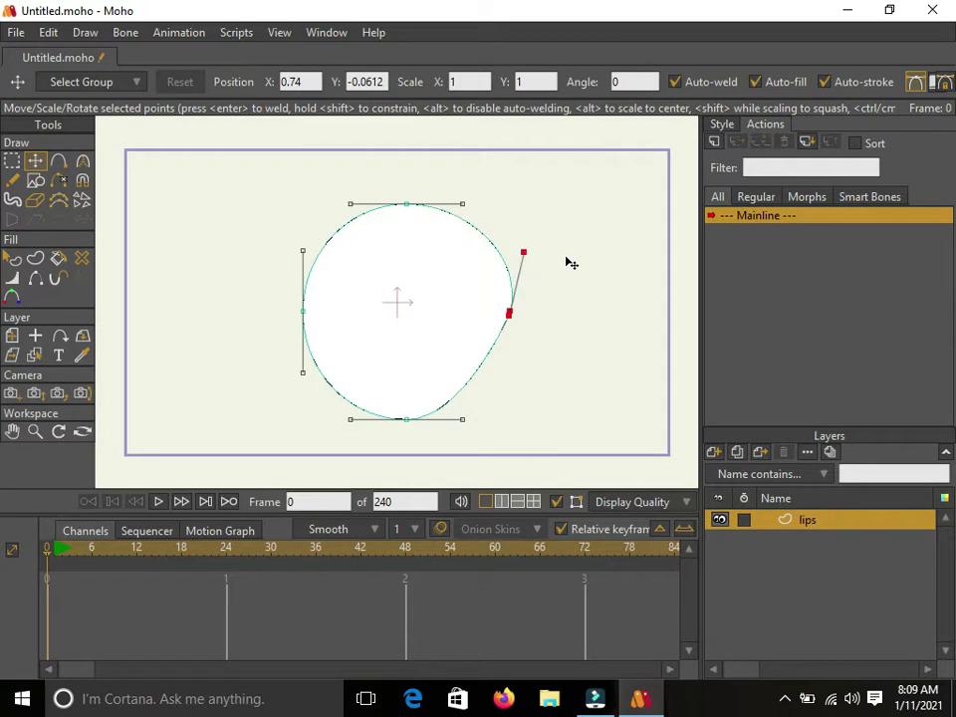
key("ctrl+z")
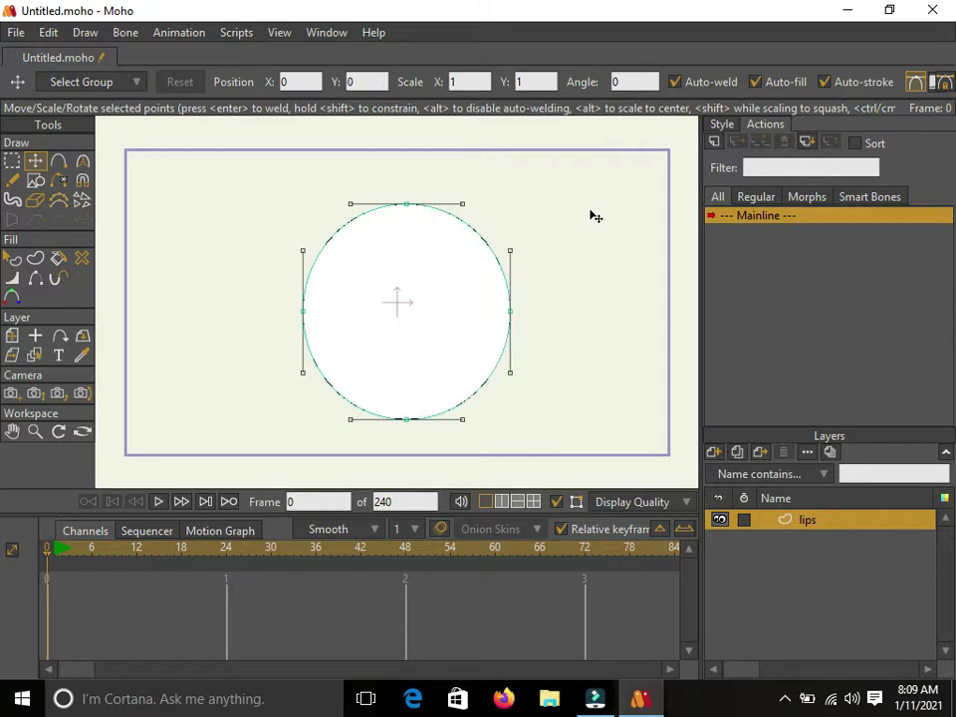
Use the Curvature tool to set the oval's left and right side points to a curvature of 0, making sharp corners.
left_click(83, 160)
left_click(539, 294)
left_click_drag(524, 306, 5, 262)
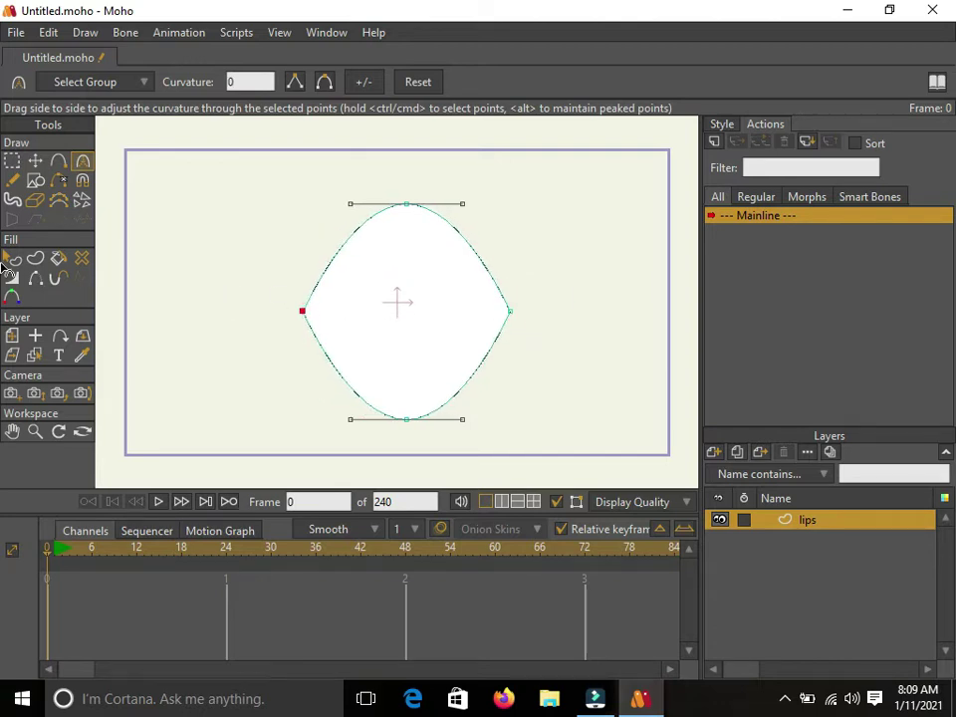
Flatten the shape into a lip outline by moving its top point down and its bottom point up towards the centre.
left_click(35, 160)
left_click(394, 216)
left_click_drag(407, 206, 412, 273)
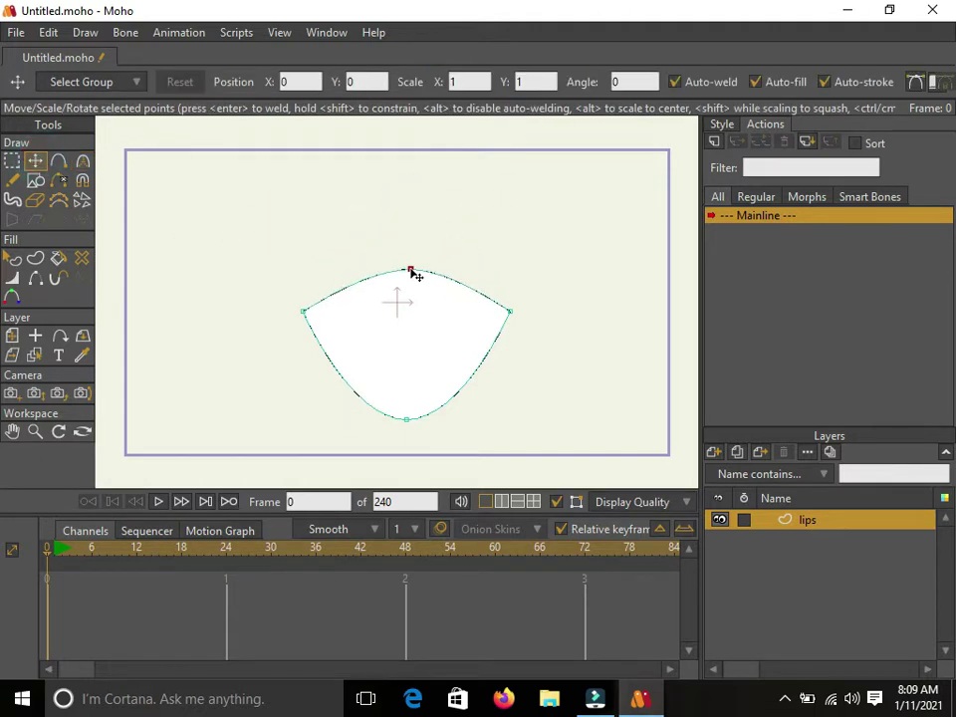
left_click_drag(406, 419, 412, 352)
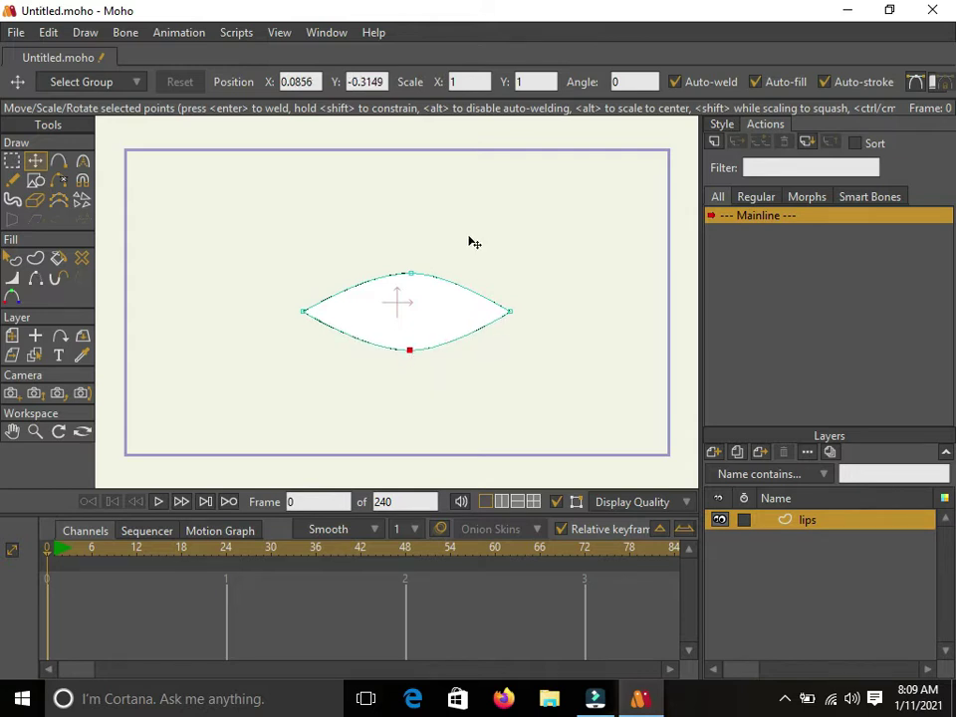
left_click(412, 274)
left_click(452, 204)
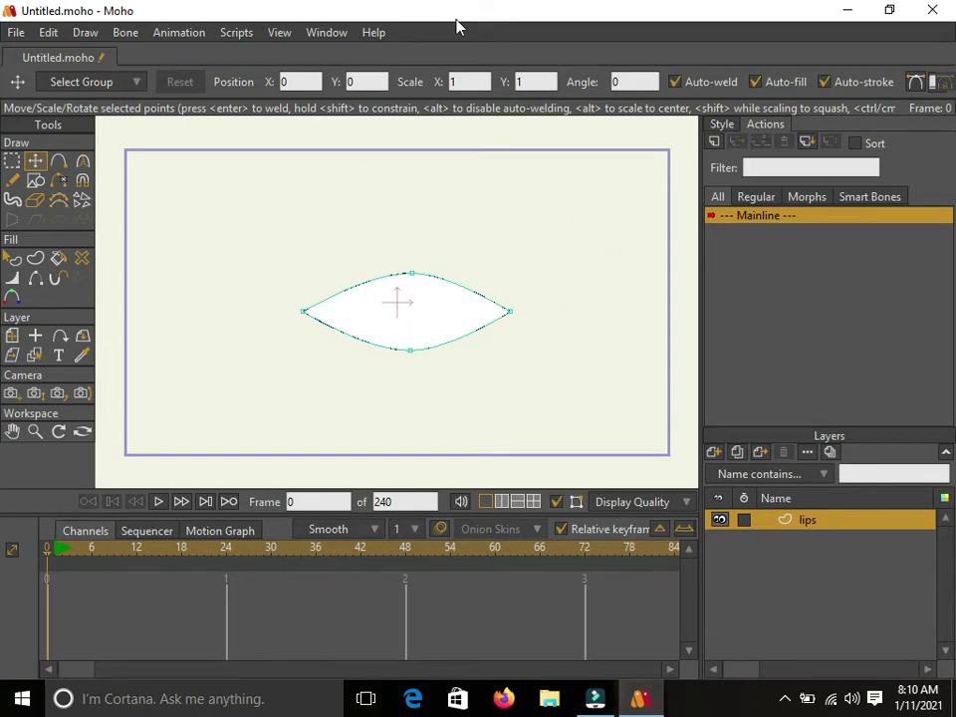
Apply a dark red stroke of width 8 to the lip shape using the Paint Bucket in Stroke mode.
left_click(721, 124)
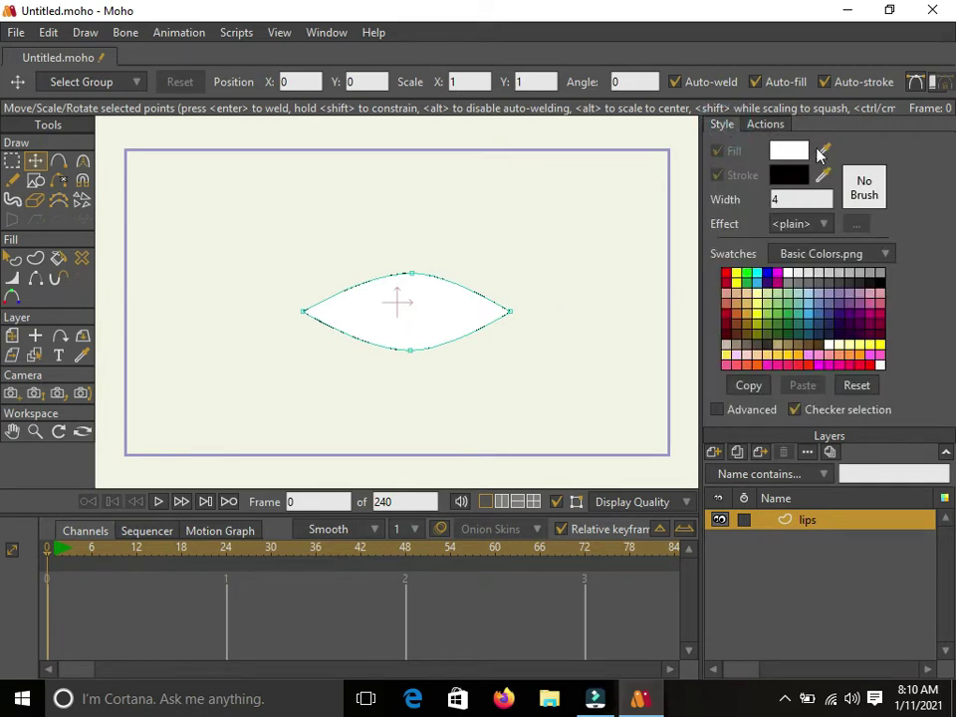
left_click(58, 258)
left_click(84, 83)
left_click_drag(822, 149, 733, 272)
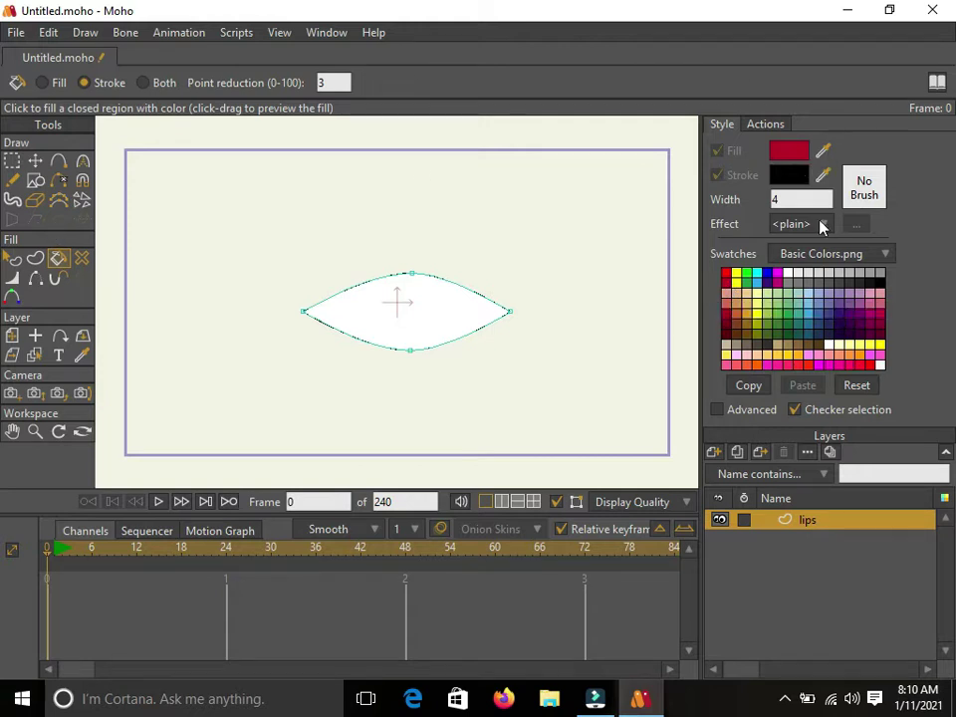
left_click(796, 273)
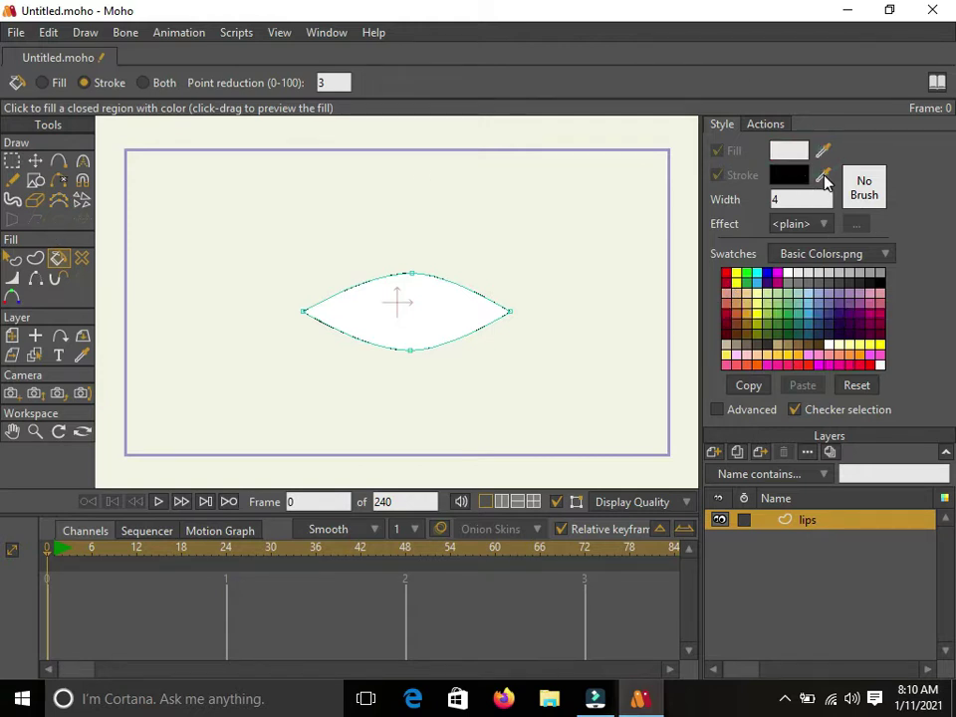
left_click(734, 273)
double_click(778, 199)
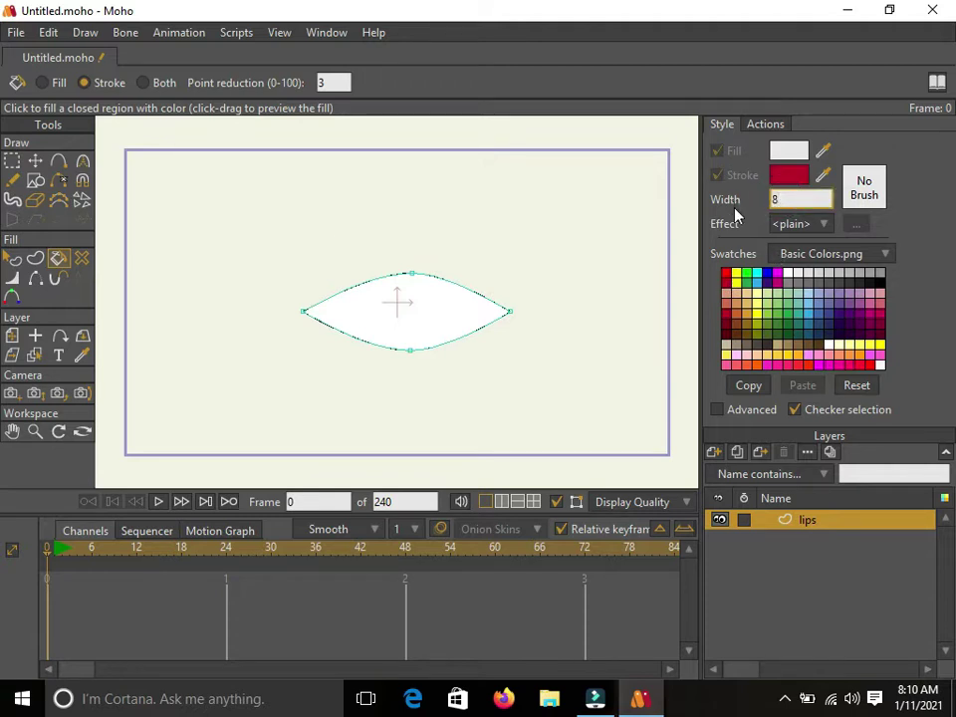
left_click(437, 298)
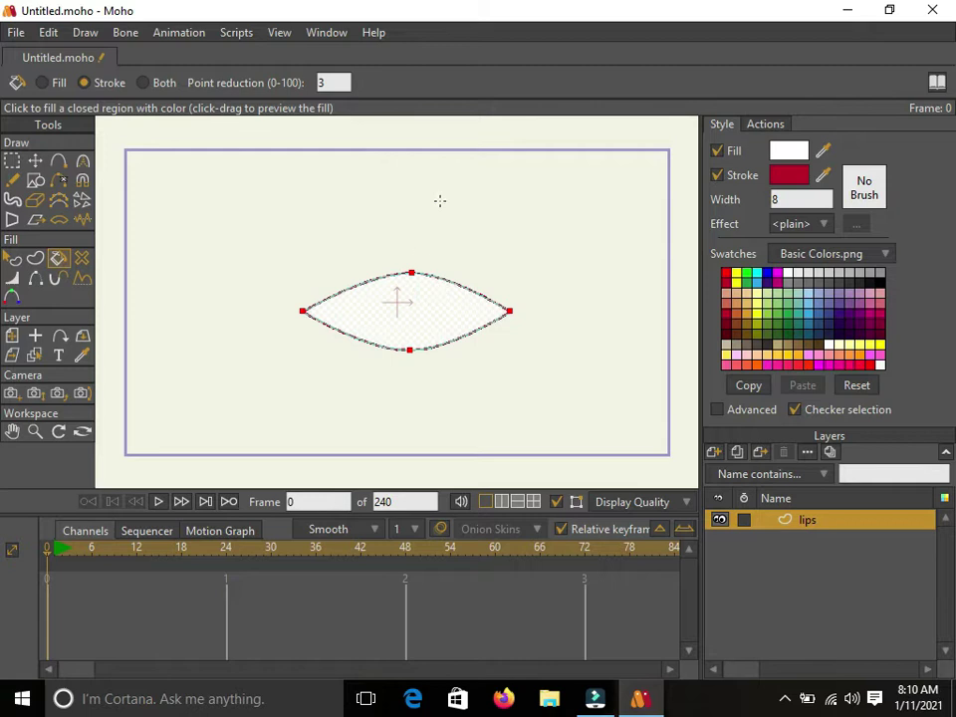
Shift the lip shape slightly left and thicken its outline to a line width of about 594 percent.
left_click(17, 257)
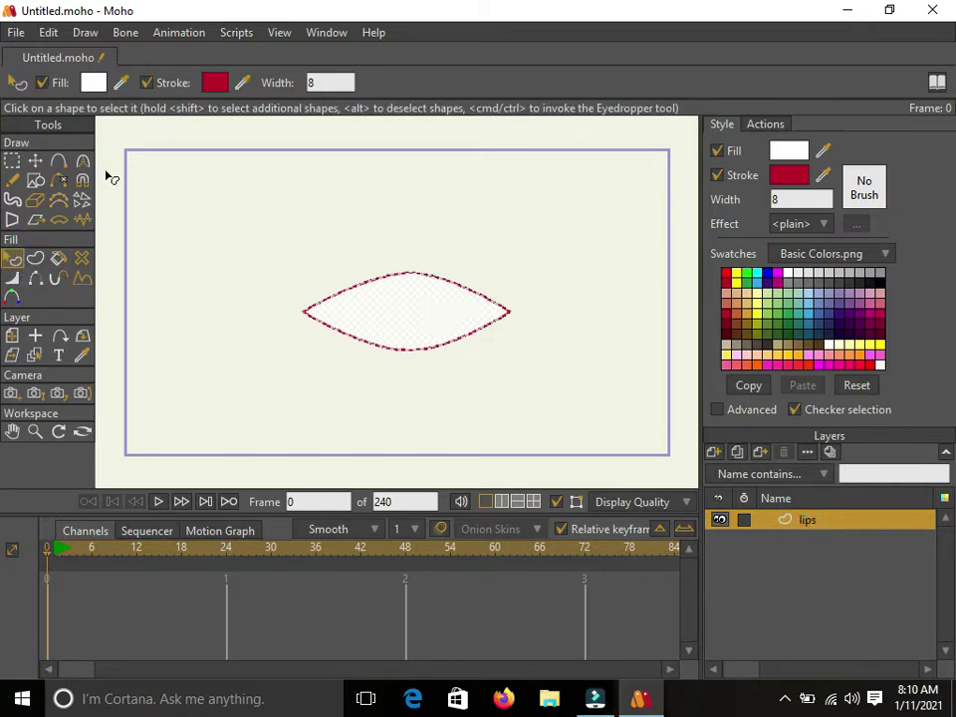
left_click(35, 160)
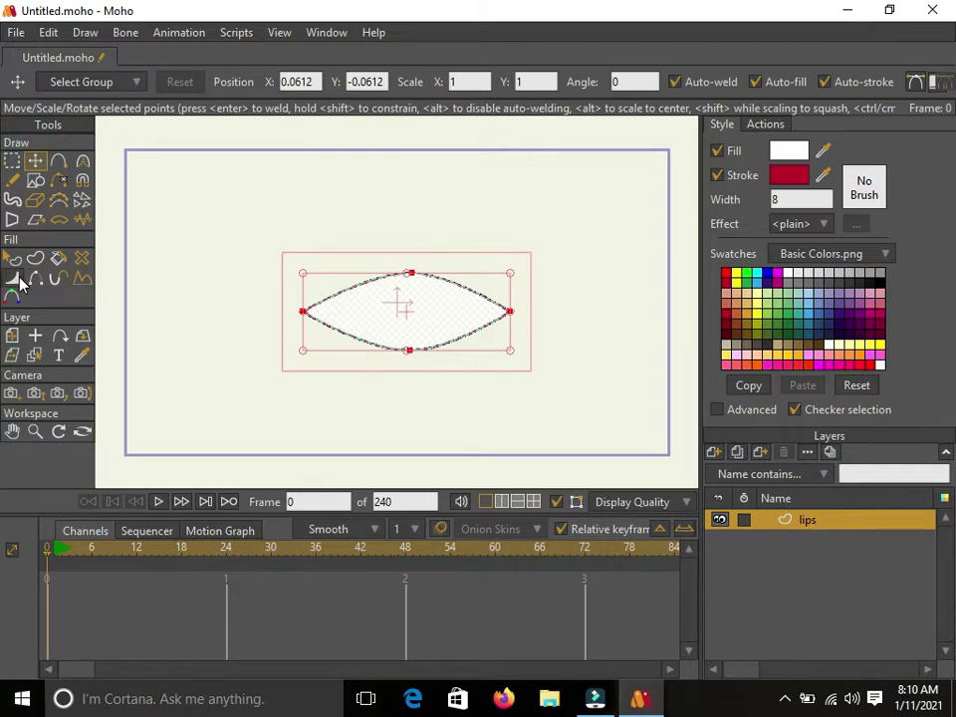
left_click_drag(241, 322, 219, 321)
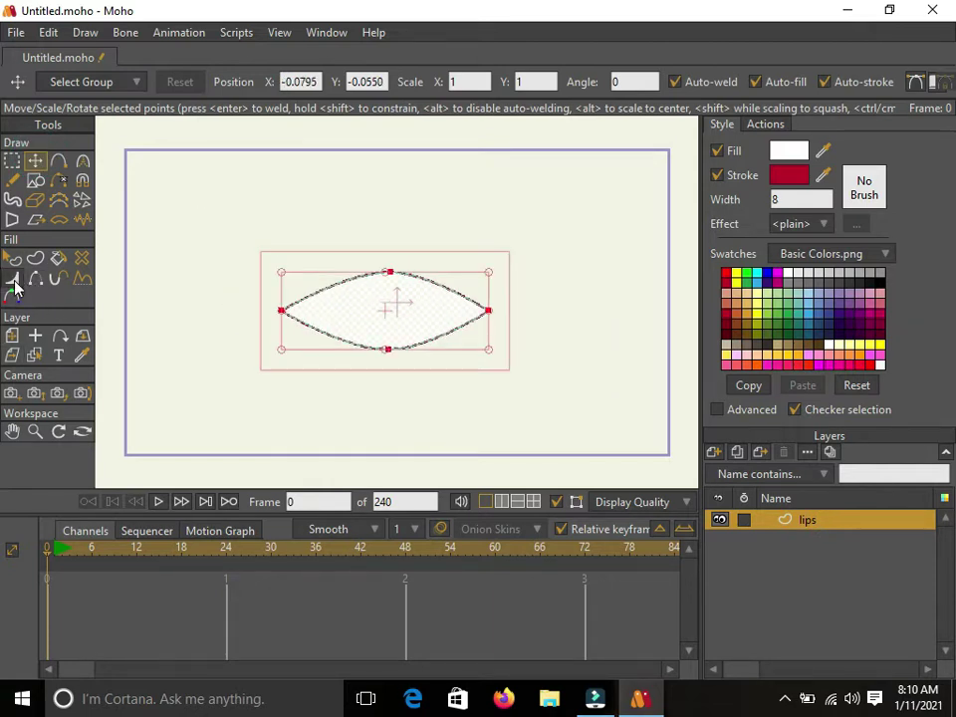
left_click(13, 282)
left_click_drag(415, 264, 645, 78)
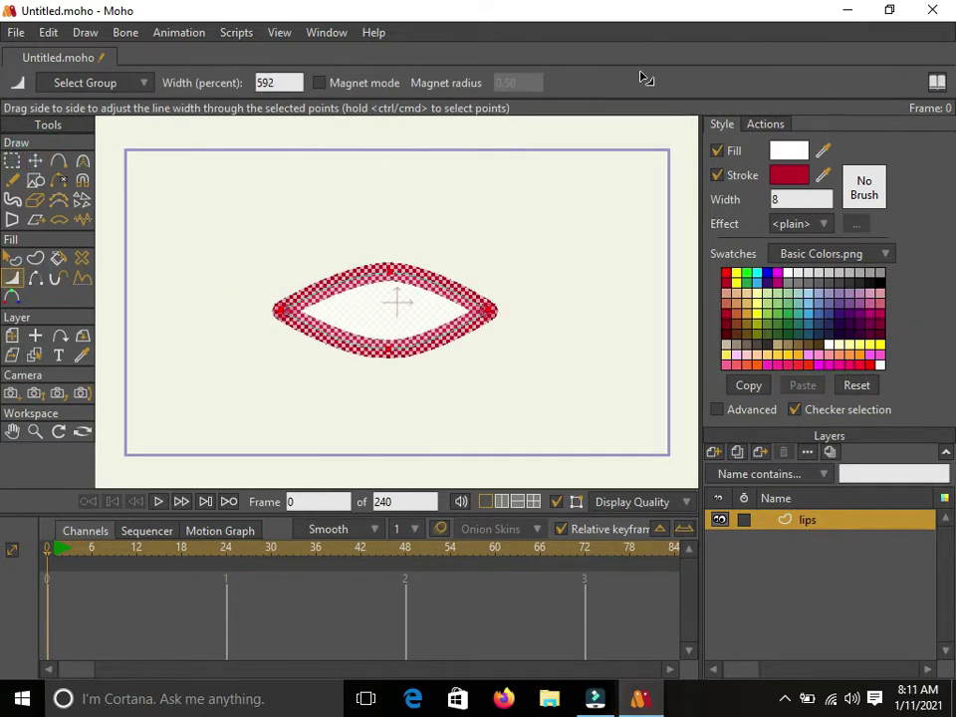
Add a new vector layer above lips, and change the fill of the shape on the lips layer to dark brown.
left_click(712, 451)
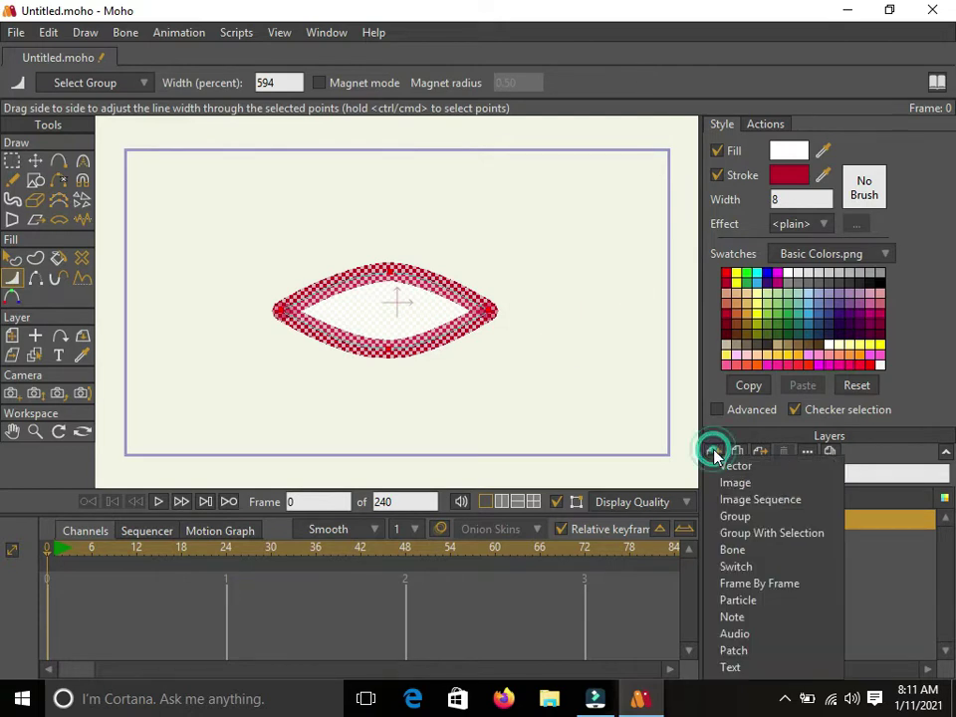
left_click(734, 466)
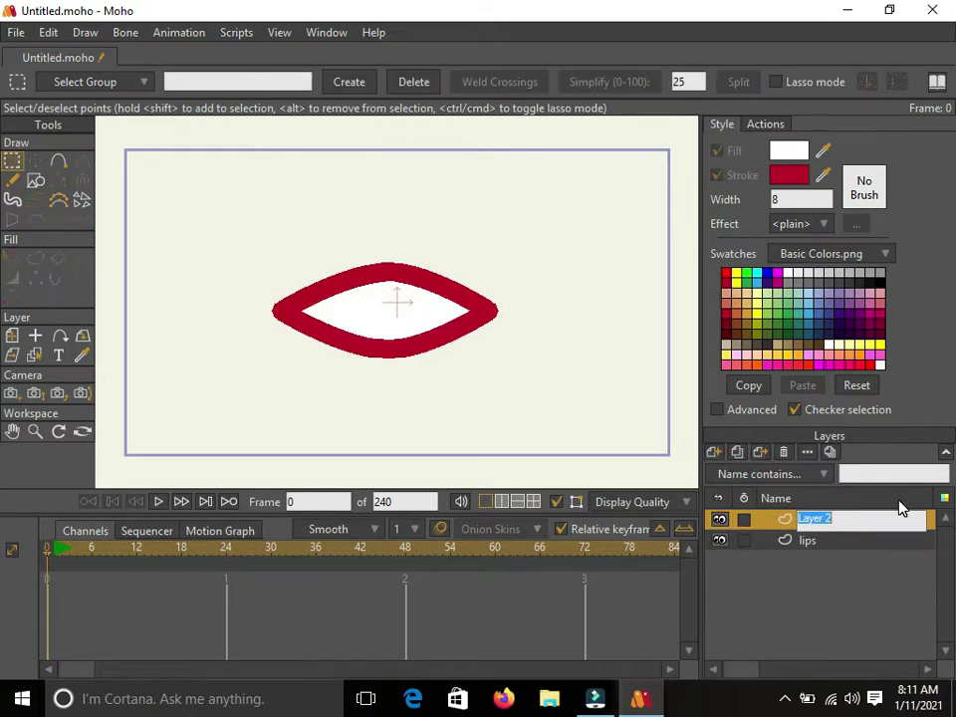
left_click(836, 544)
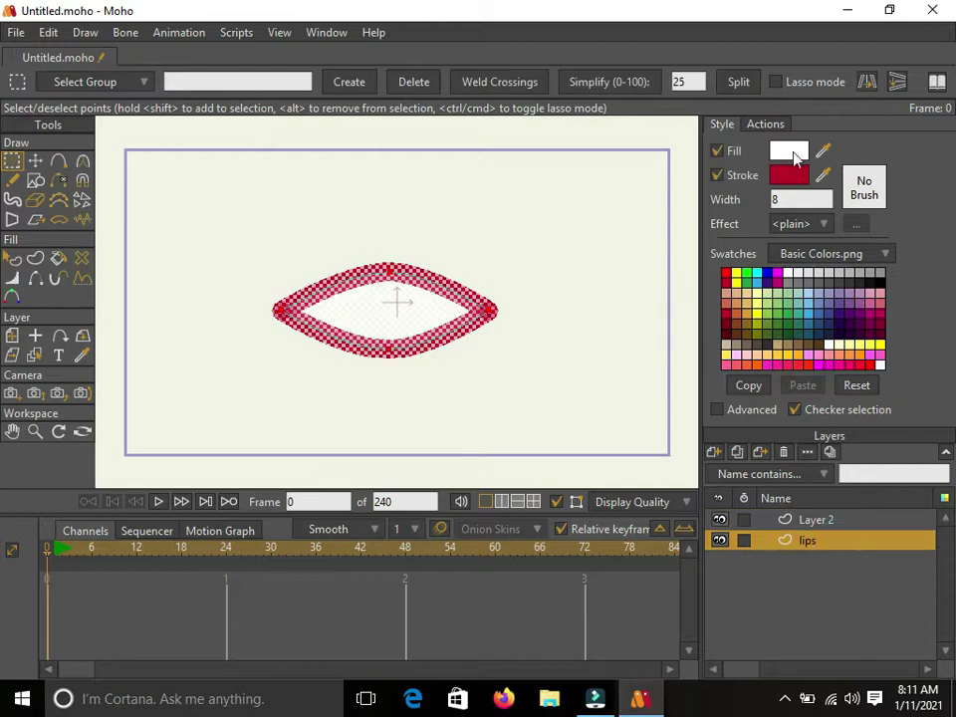
left_click(822, 360)
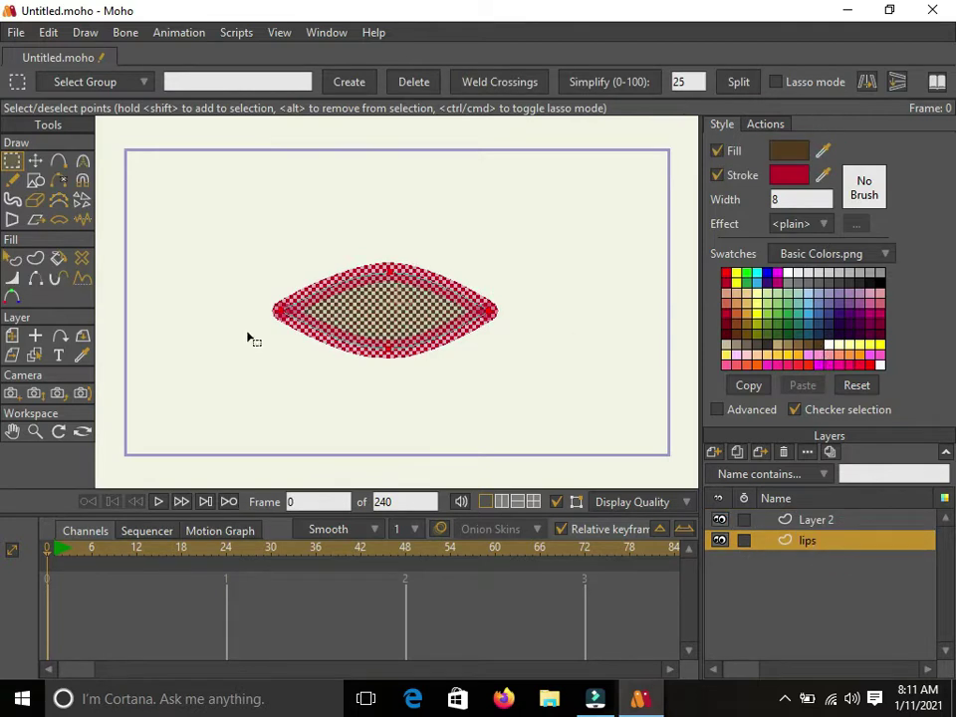
left_click(56, 259)
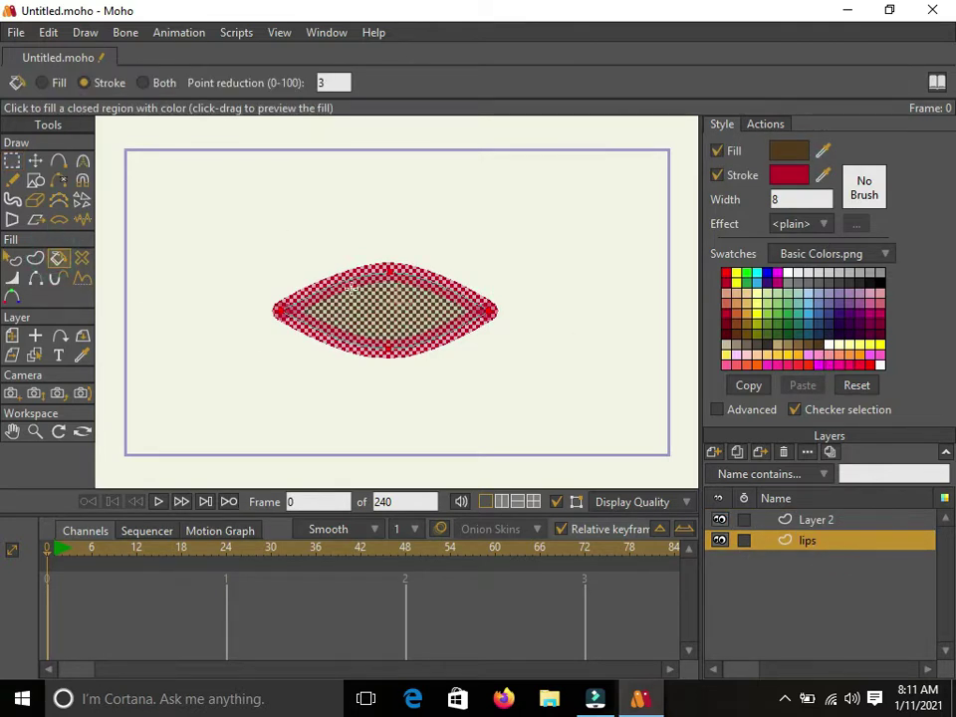
Rename the new layer above lips as tung.
left_click(818, 519)
double_click(841, 521)
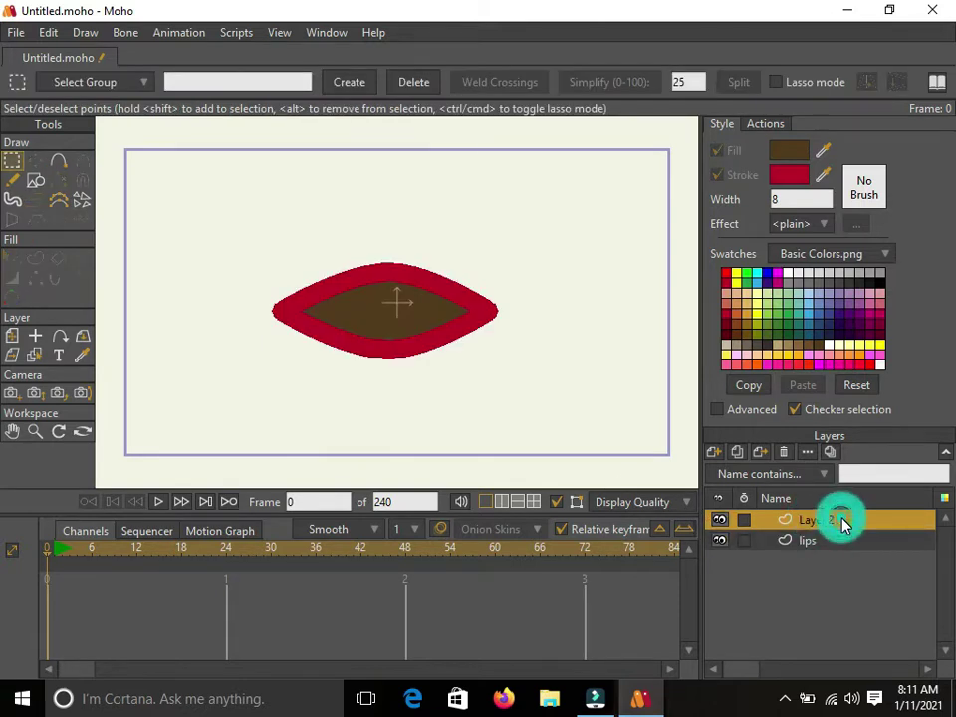
type("u")
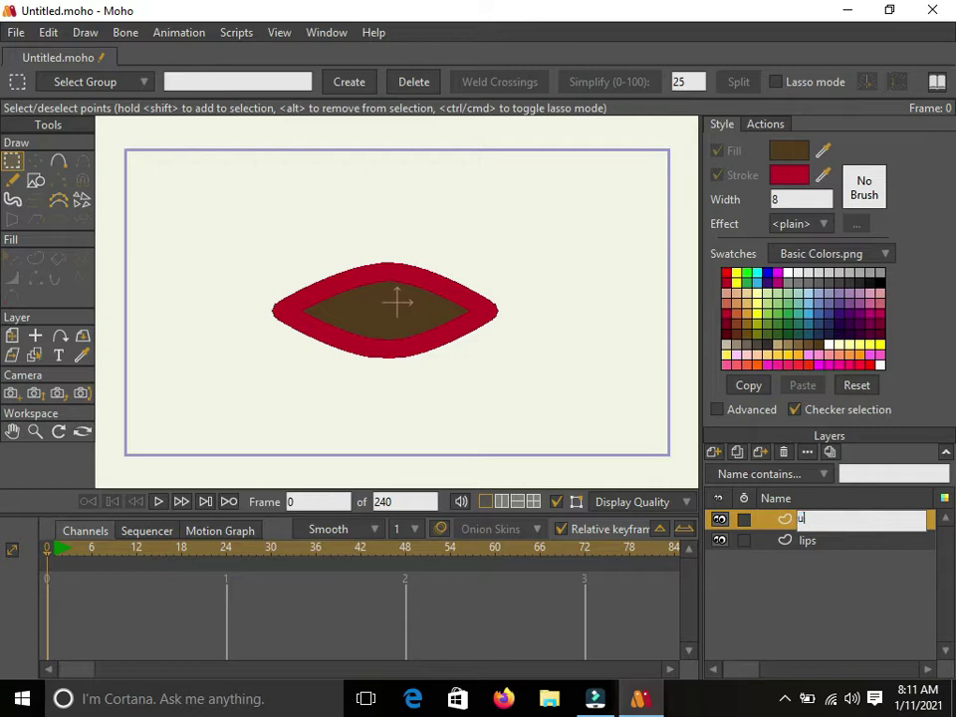
type("ung")
key("Return")
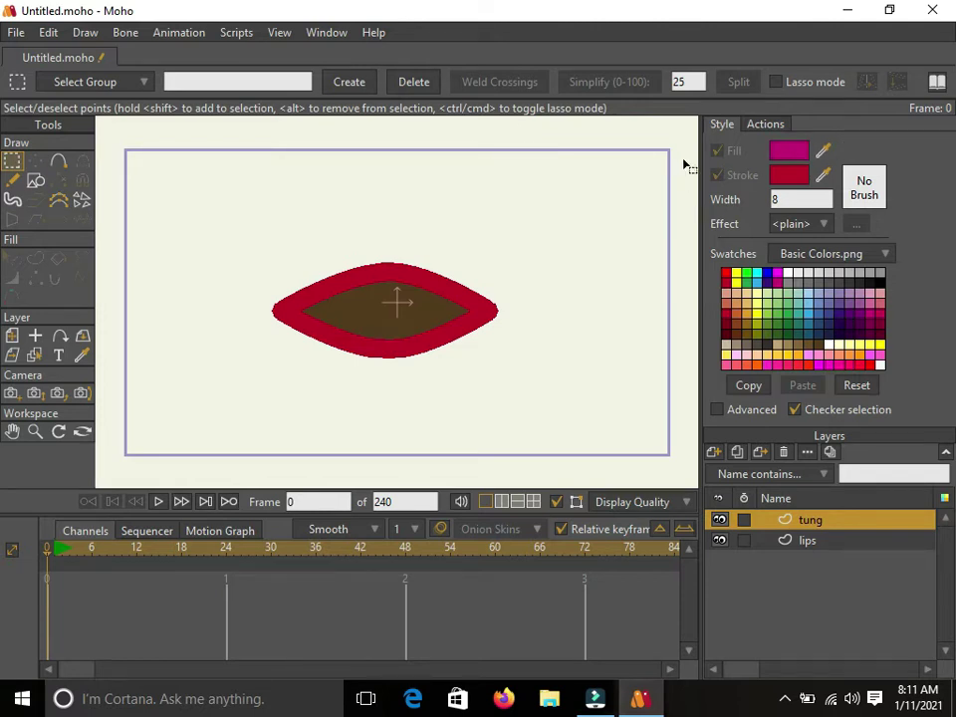
Draw a magenta upright oval on the tung layer, up and left of the lips, and turn off its stroke.
left_click(35, 177)
left_click_drag(180, 176, 266, 289)
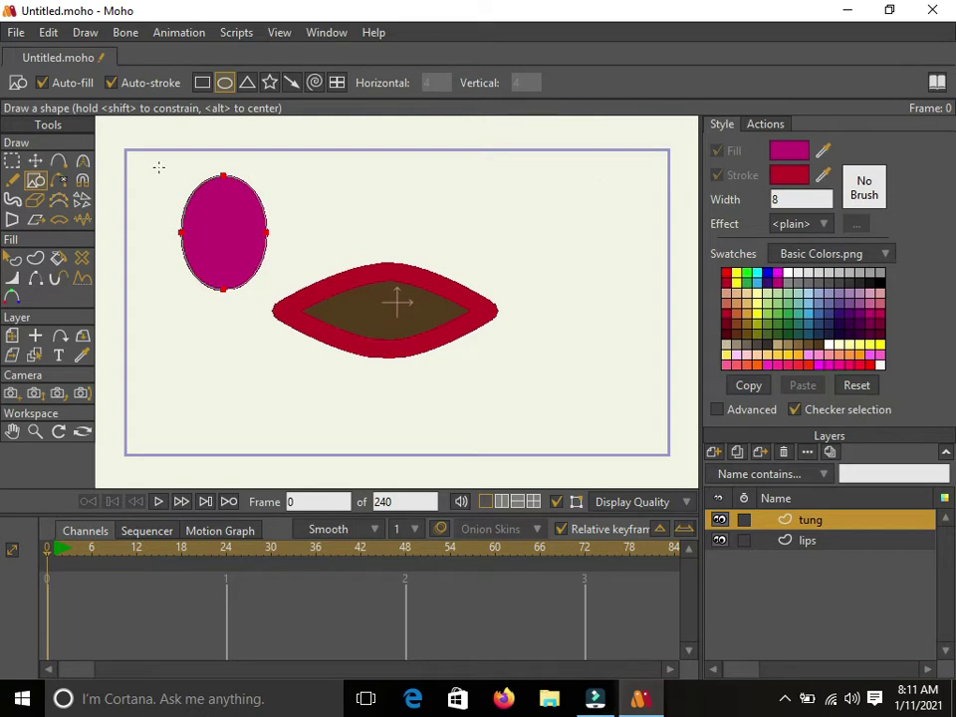
left_click(33, 196)
left_click(35, 161)
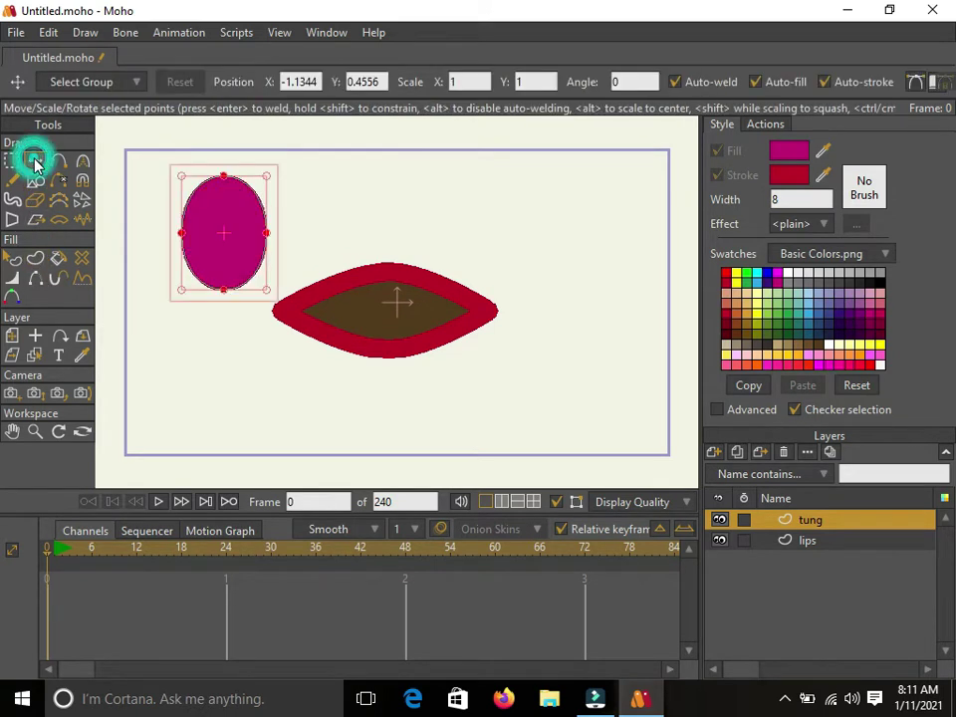
left_click(58, 258)
left_click(239, 218)
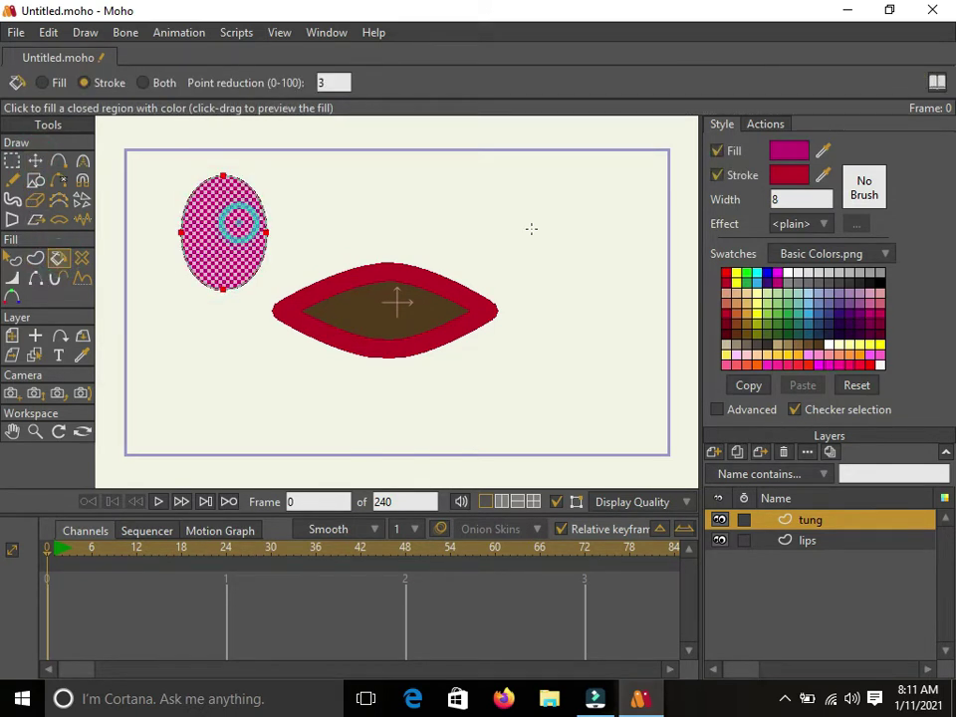
left_click(717, 176)
Add points on both sides of the oval's top point and pull the top centre point down to form a tongue notch.
left_click(57, 162)
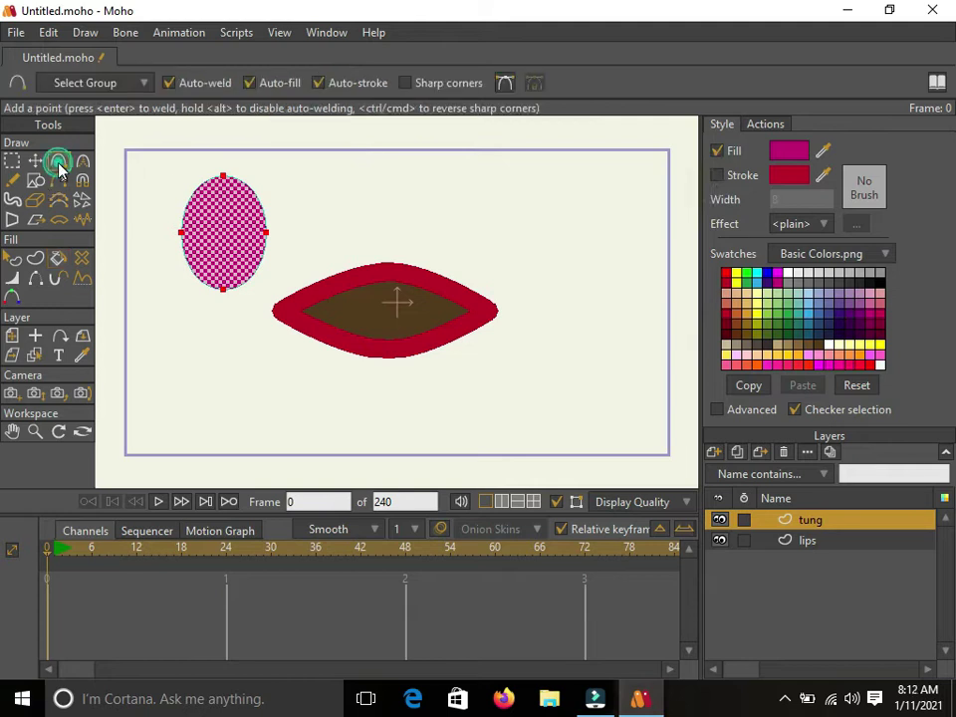
left_click(252, 194)
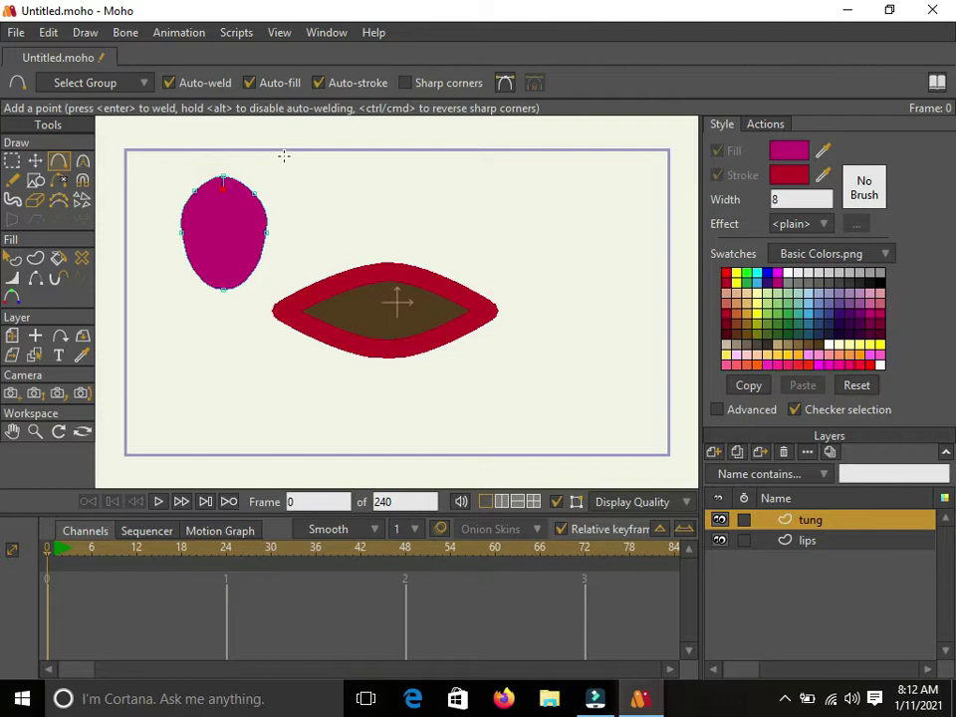
left_click(35, 160)
left_click(225, 190)
left_click_drag(227, 197, 228, 204)
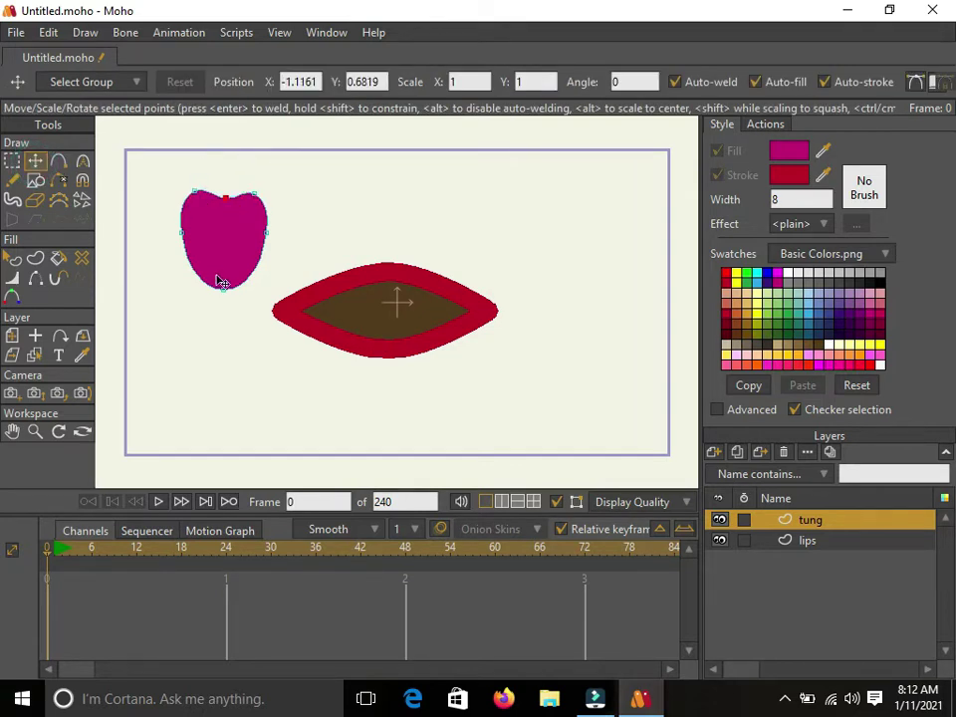
Shorten and widen the tongue by moving its bottom and side points, and place it over the lower part of the mouth.
left_click_drag(225, 296, 222, 280)
left_click_drag(270, 239, 394, 354)
left_click(181, 234)
double_click(241, 230)
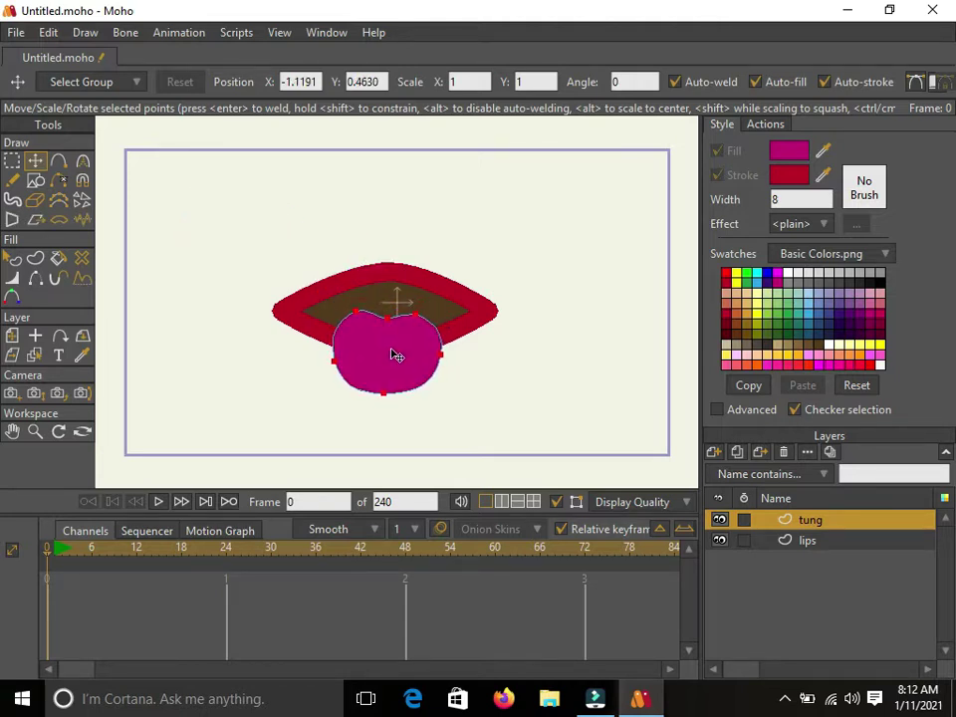
Add a new vector layer above tung and name it teeth.
left_click(714, 452)
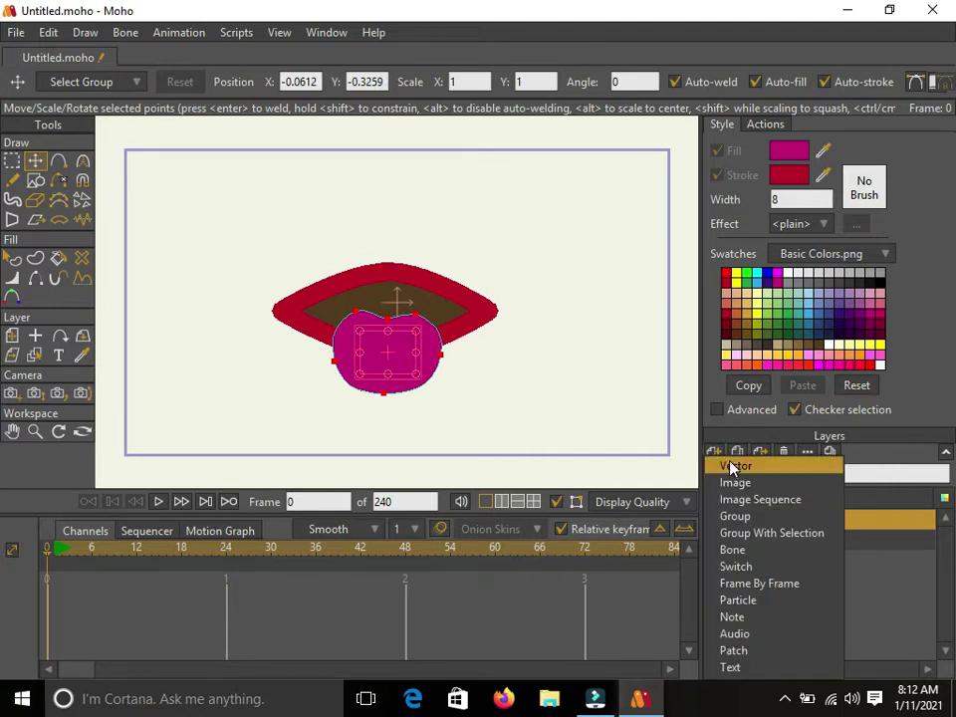
left_click(730, 461)
type("teet")
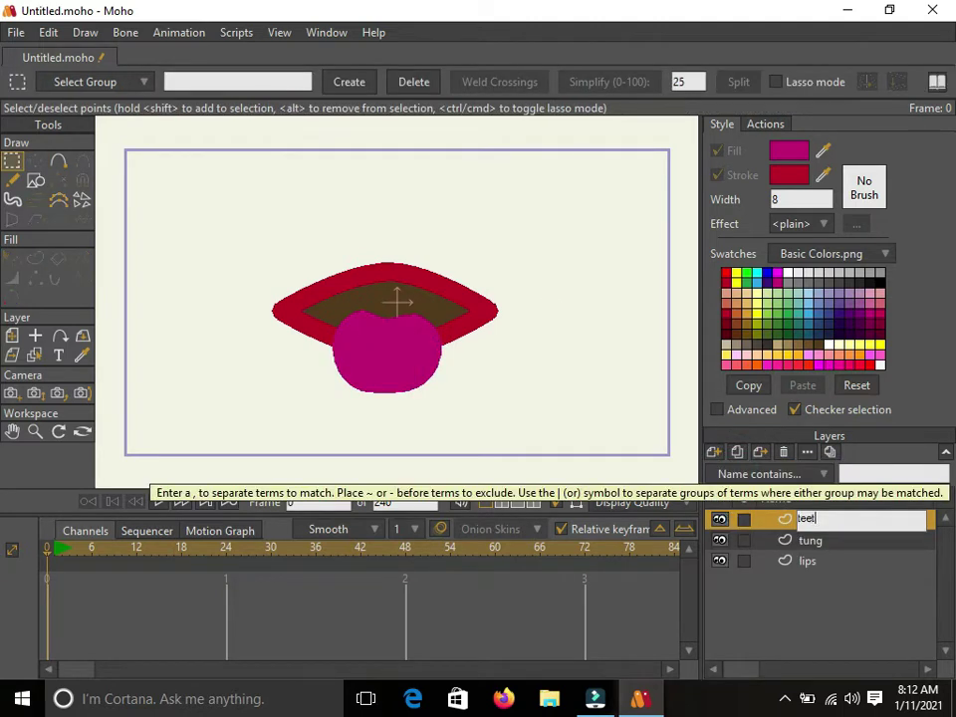
type("h")
key("Return")
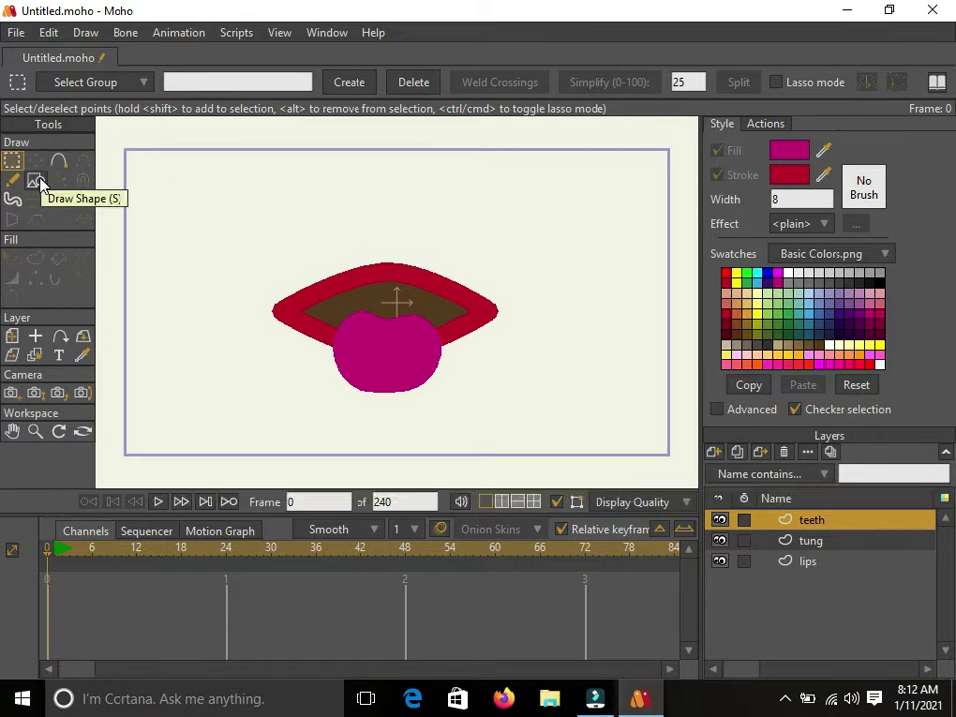
Set the fill and stroke colours to white and draw a wide rectangle covering the upper half of the mouth on the teeth layer.
left_click_drag(822, 152, 793, 266)
left_click_drag(822, 176, 789, 151)
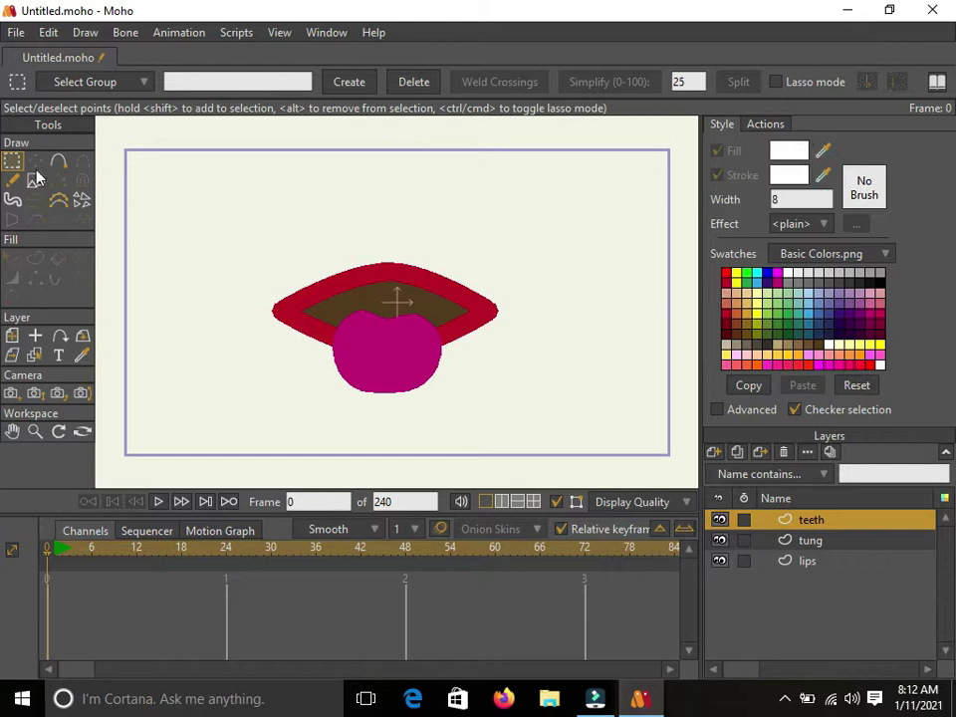
left_click(36, 181)
left_click(201, 83)
left_click_drag(205, 203, 562, 311)
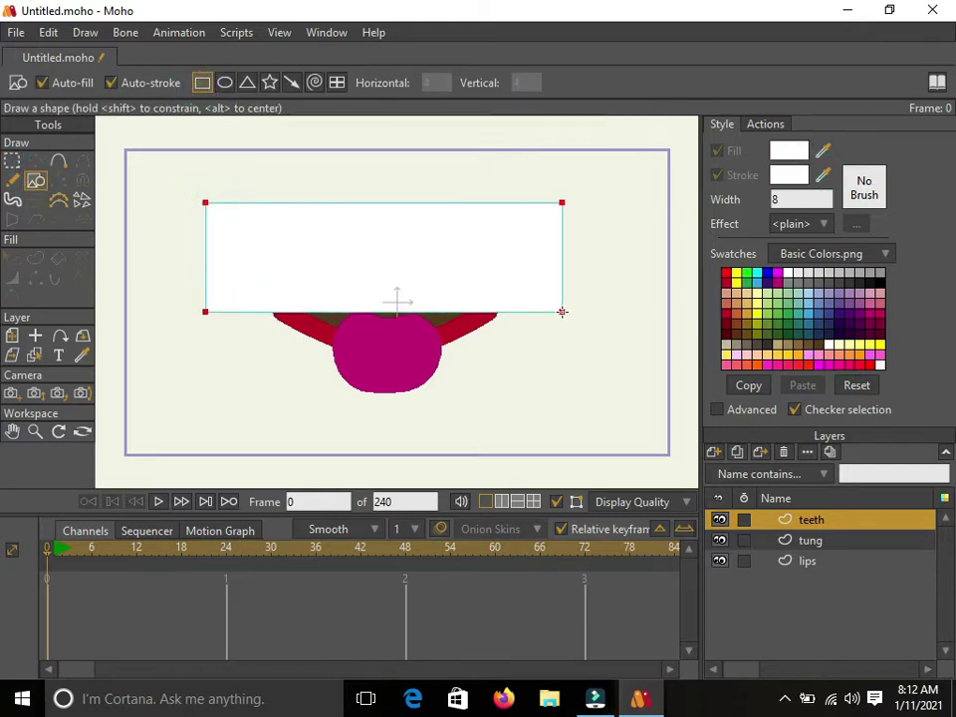
Add a point at the middle of the rectangle's lower edge, pull it down into a curve, and shift the shape slightly up.
left_click(59, 160)
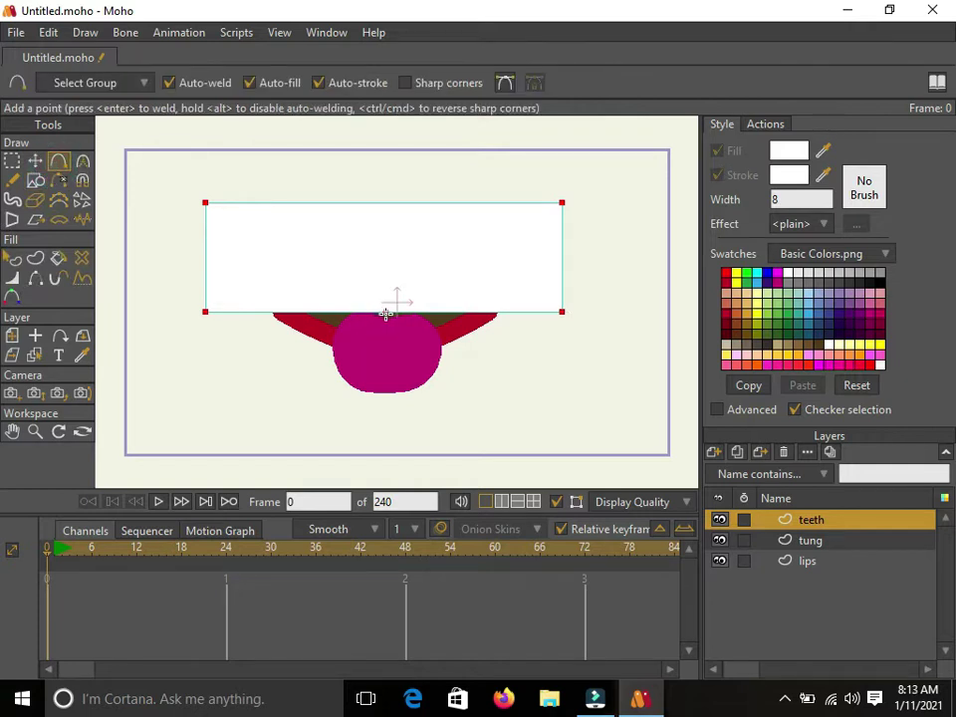
left_click(382, 313)
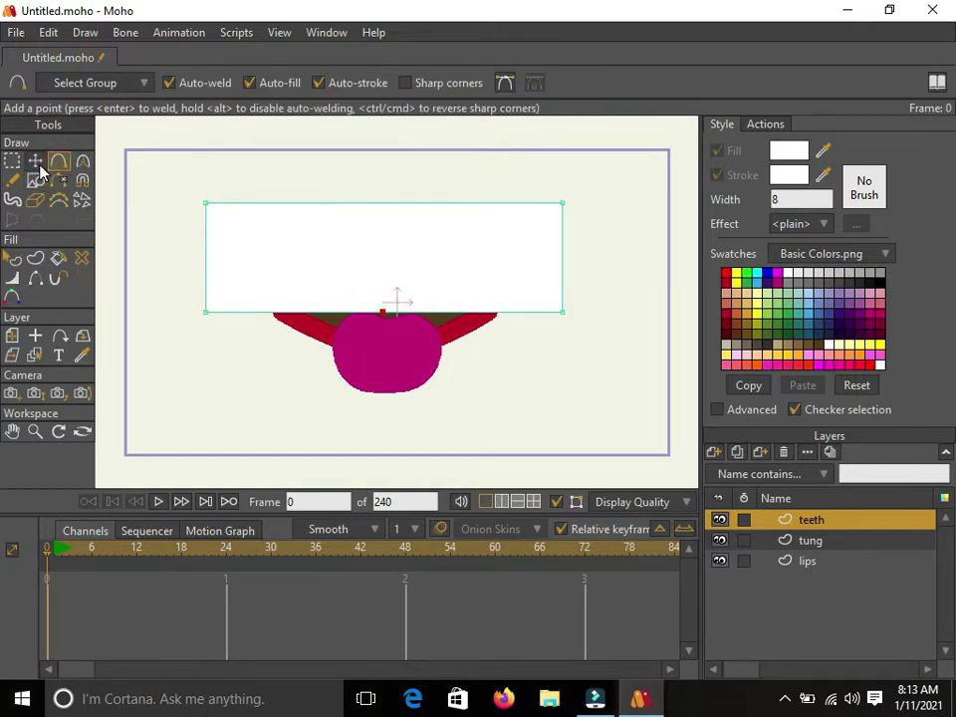
left_click(36, 161)
left_click_drag(387, 315, 386, 329)
left_click_drag(377, 266, 402, 253)
left_click(577, 394)
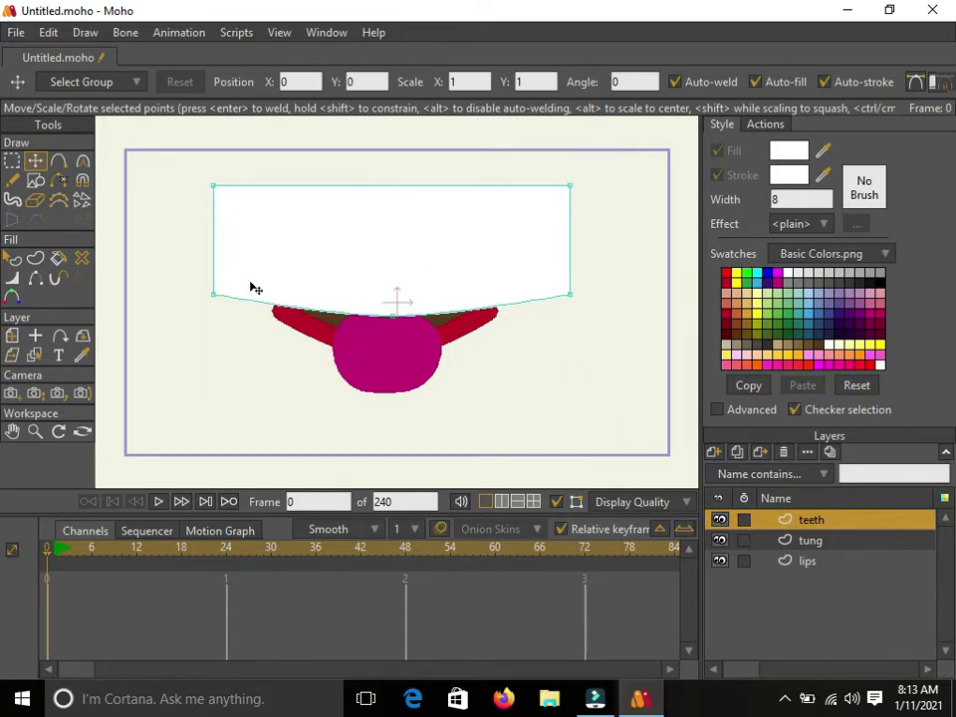
Duplicate the upper teeth shape, place the copy over the lower half of the mouth, and turn it upside down.
left_click(312, 241)
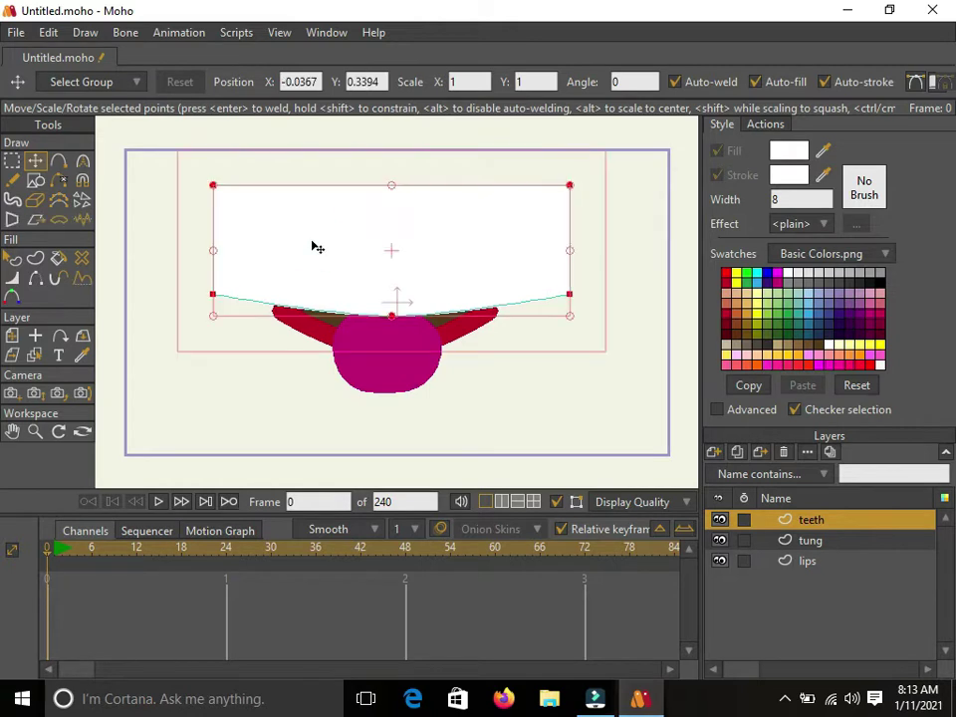
left_click_drag(334, 240, 336, 362)
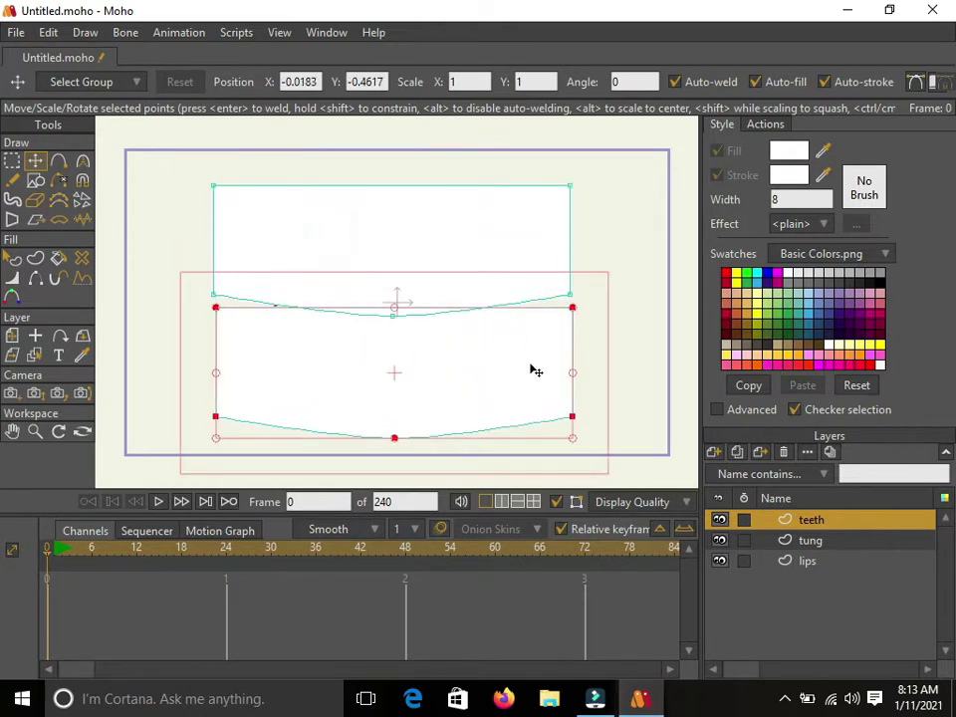
left_click_drag(579, 383, 207, 375)
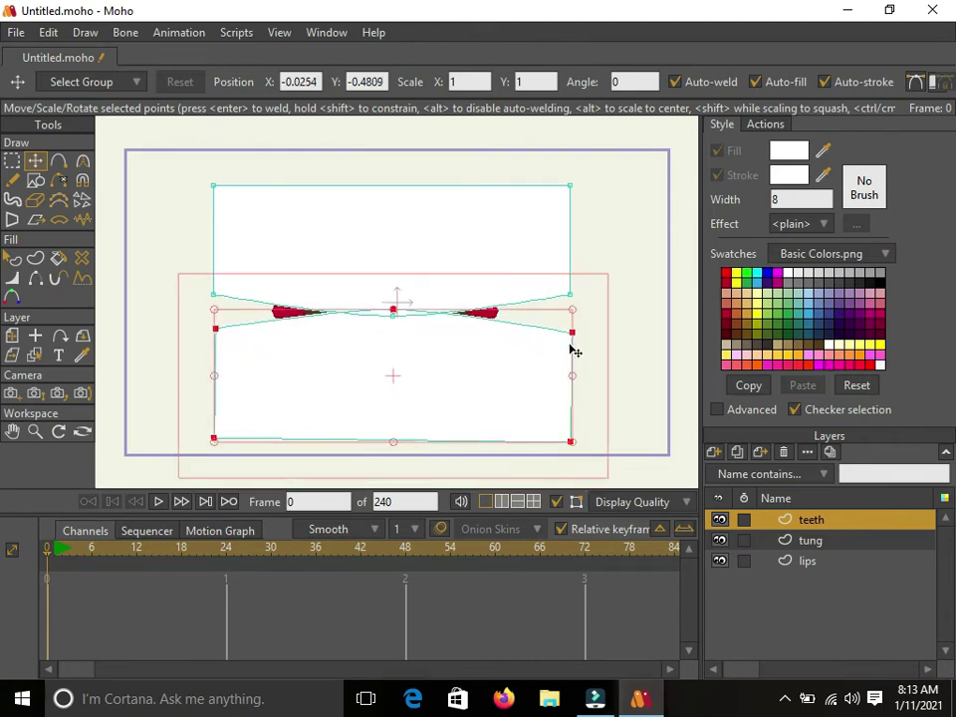
Narrow the lower teeth shape to about the width of the lips and position it just below the upper teeth.
left_click_drag(578, 381, 547, 378)
left_click_drag(222, 386, 268, 369)
left_click_drag(537, 378, 503, 380)
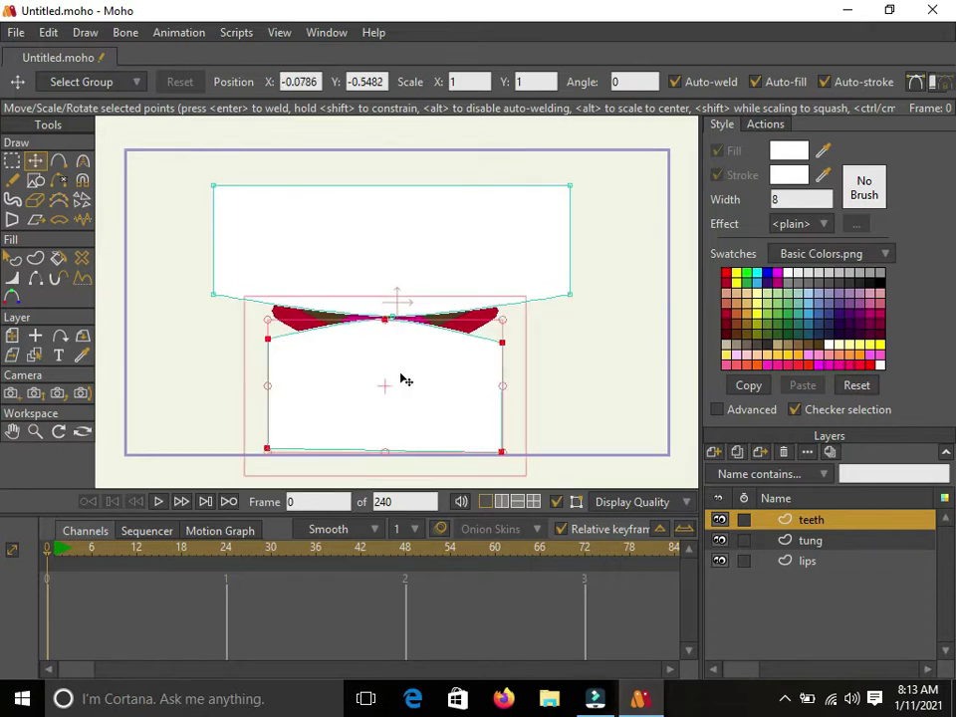
left_click_drag(398, 394, 394, 390)
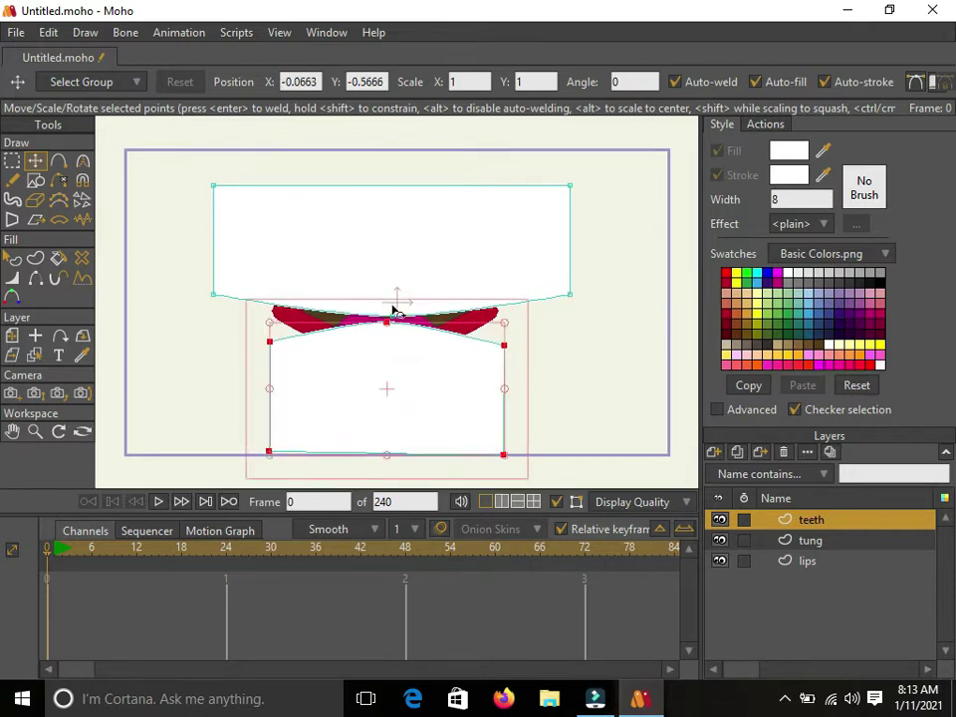
left_click(572, 369)
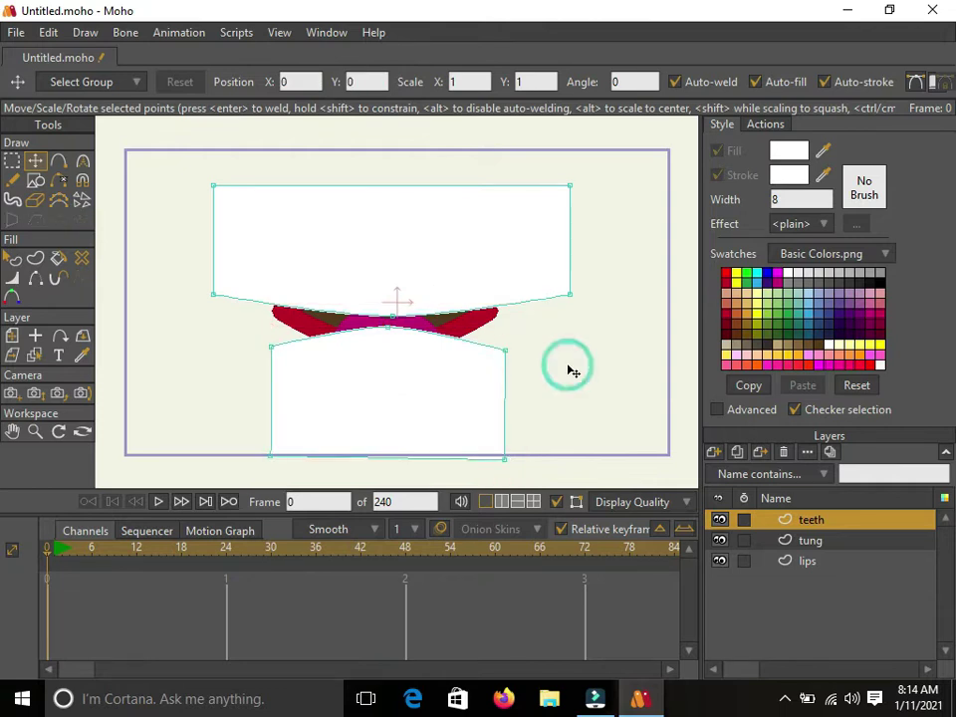
Add a new group layer above teeth and name it mouth.
left_click(714, 452)
left_click(751, 516)
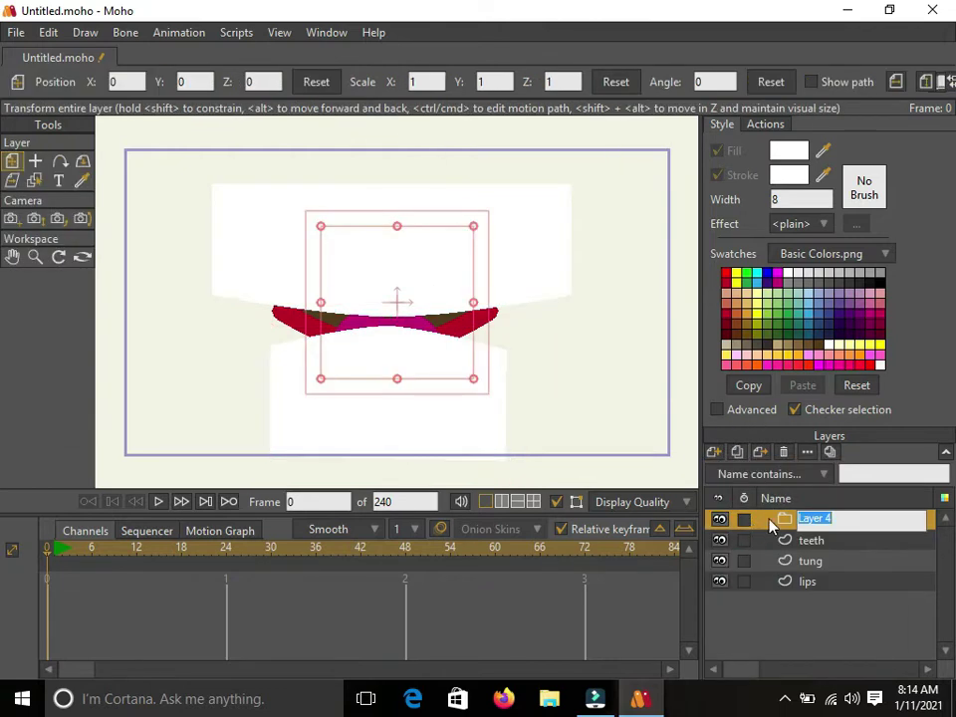
type("moth")
Move the teeth, tung and lips layers into the mouth group in that order, with lips lowest.
left_click(811, 543)
left_click_drag(816, 583, 831, 522)
left_click_drag(825, 585, 838, 538)
left_click(814, 587)
left_click_drag(841, 588, 842, 519)
left_click(811, 520)
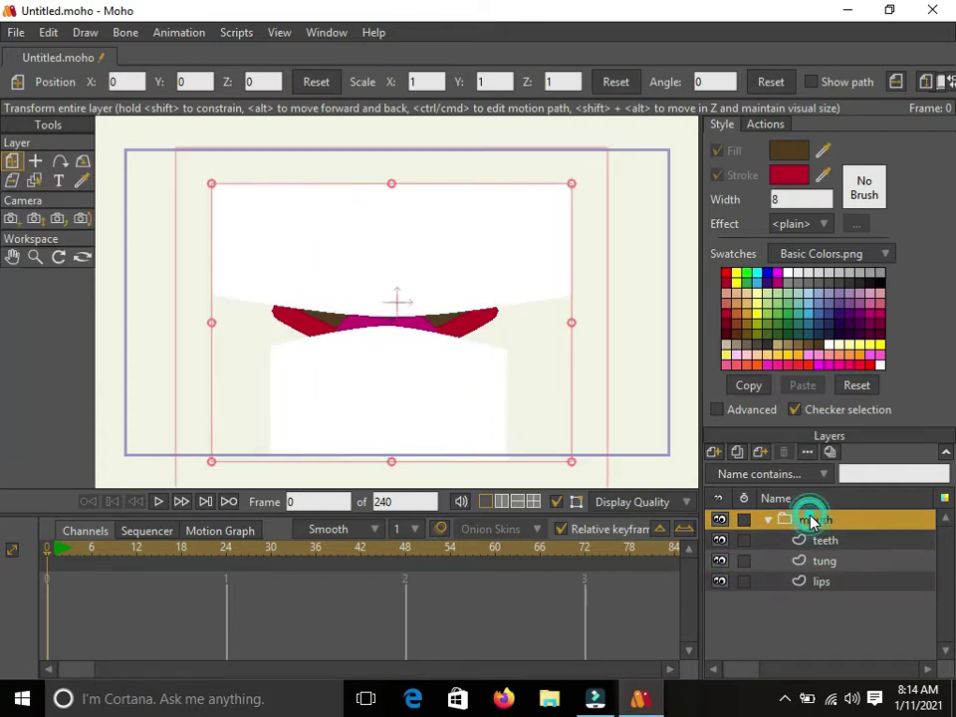
Set the mouth group's mask to Hide all in its layer settings.
right_click(806, 518)
left_click(834, 519)
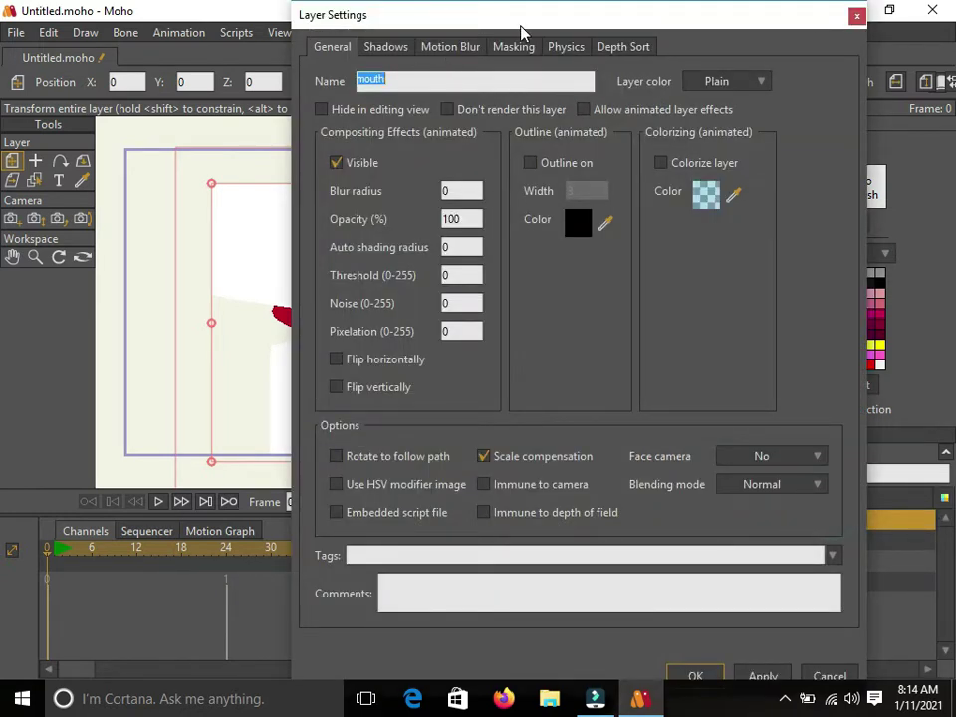
left_click(512, 46)
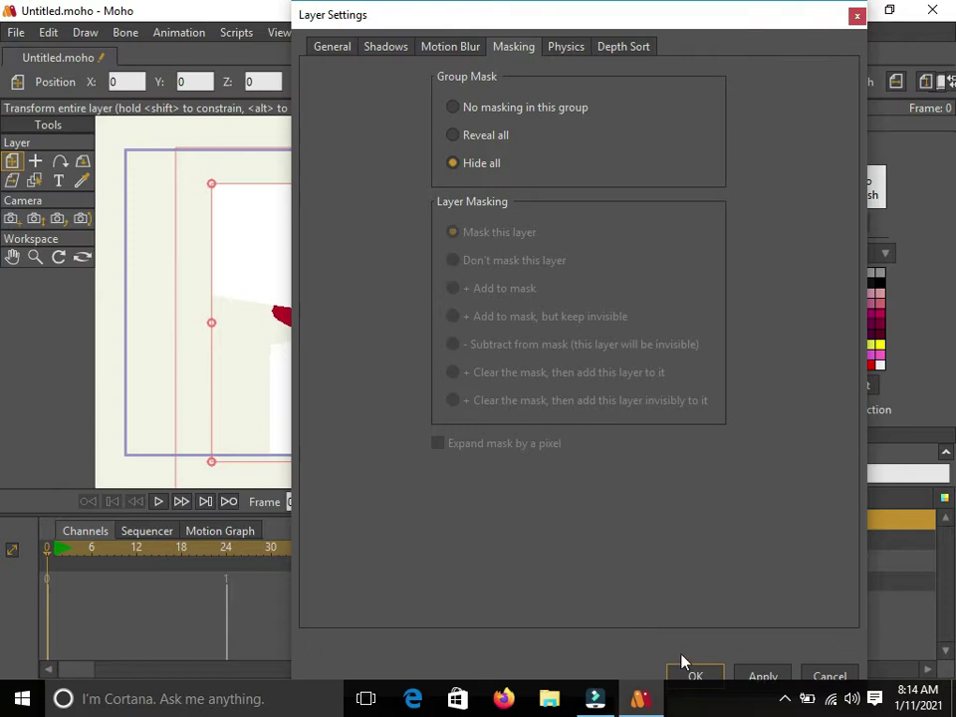
left_click(755, 676)
left_click(698, 677)
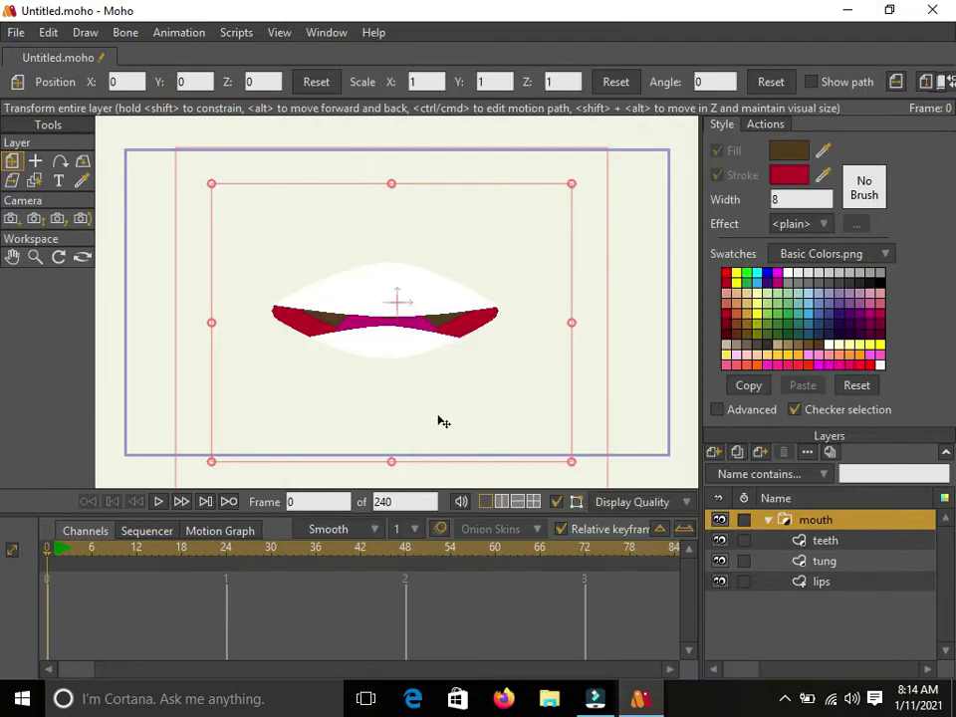
Exclude strokes from the lips layer's mask and return to the mouth group.
double_click(822, 583)
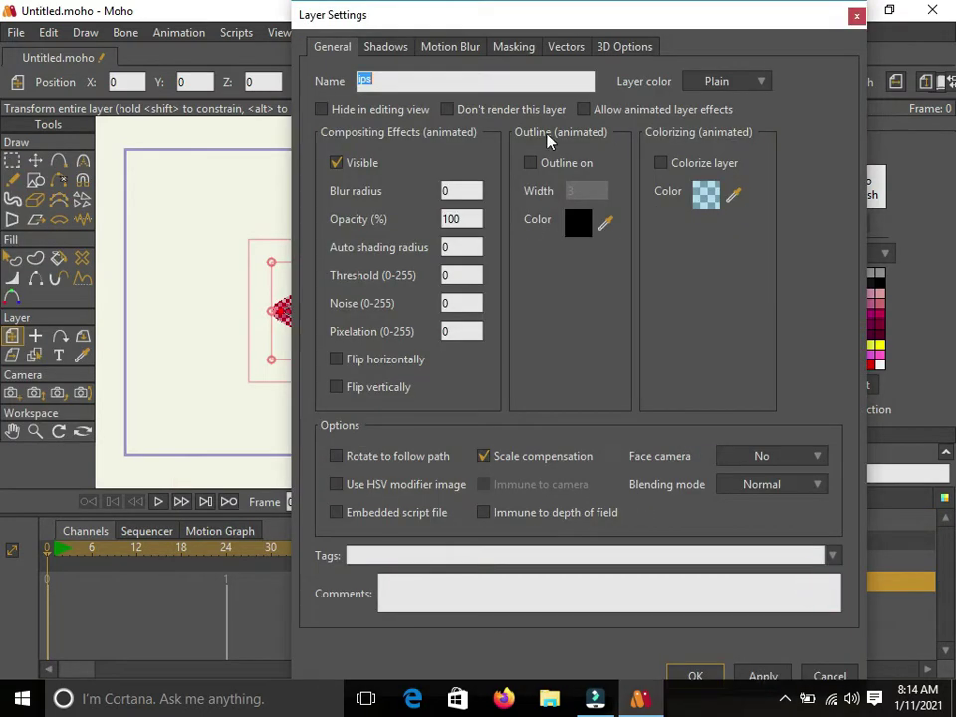
left_click(513, 46)
left_click(436, 350)
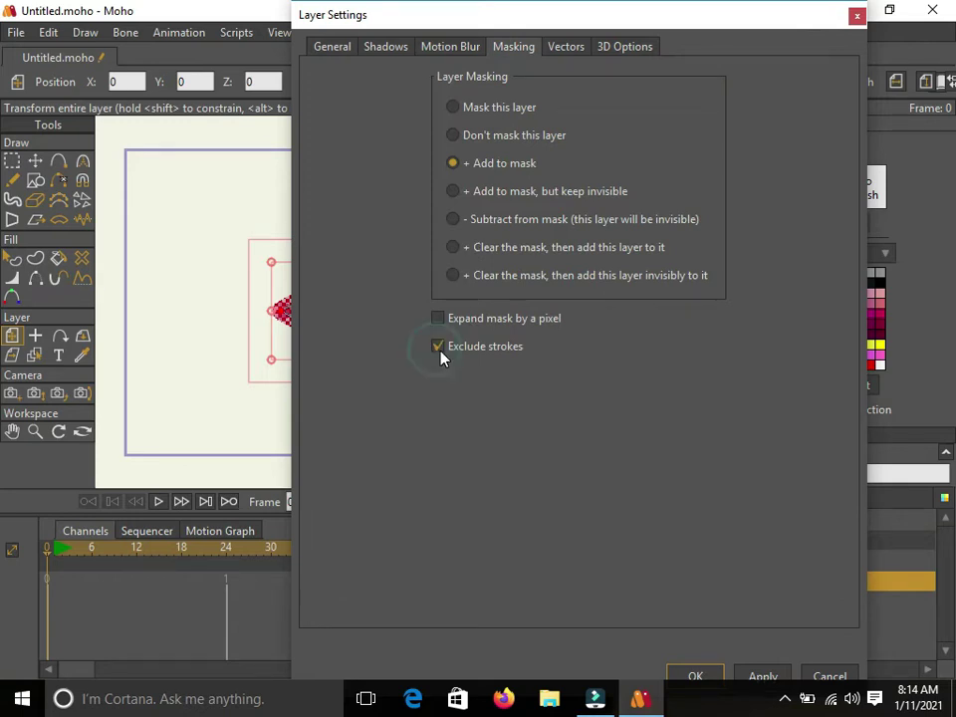
left_click(694, 673)
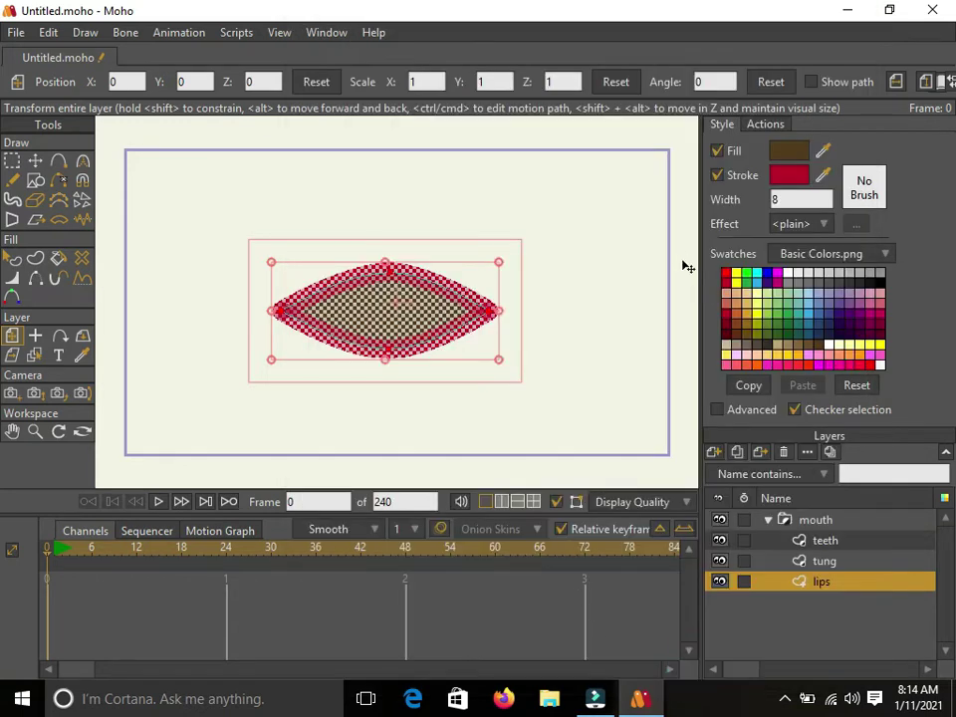
left_click(810, 518)
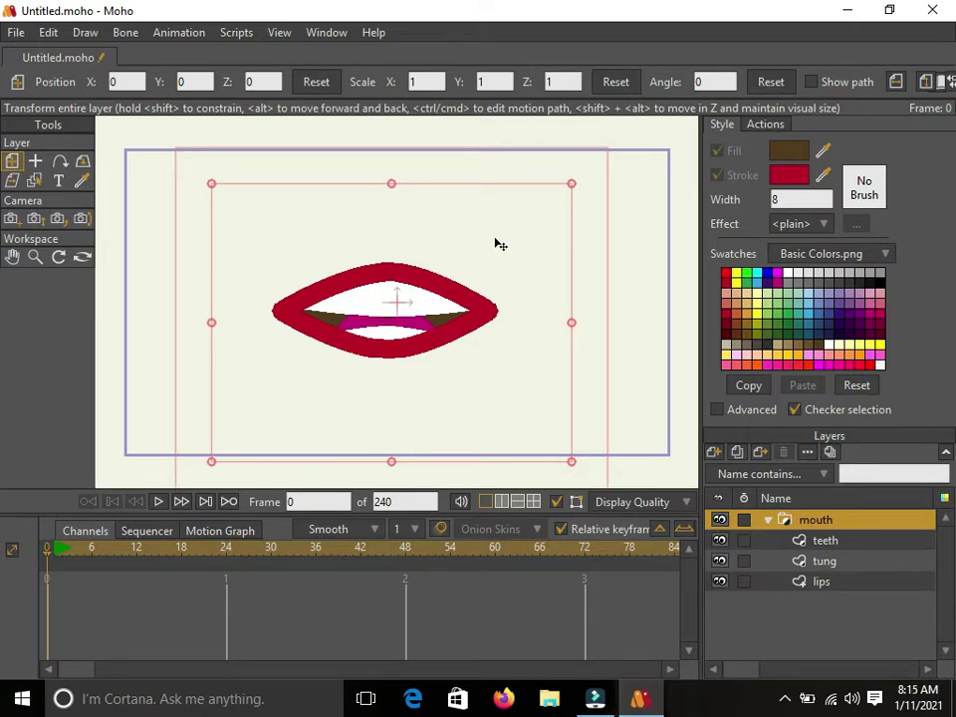
left_click(819, 586)
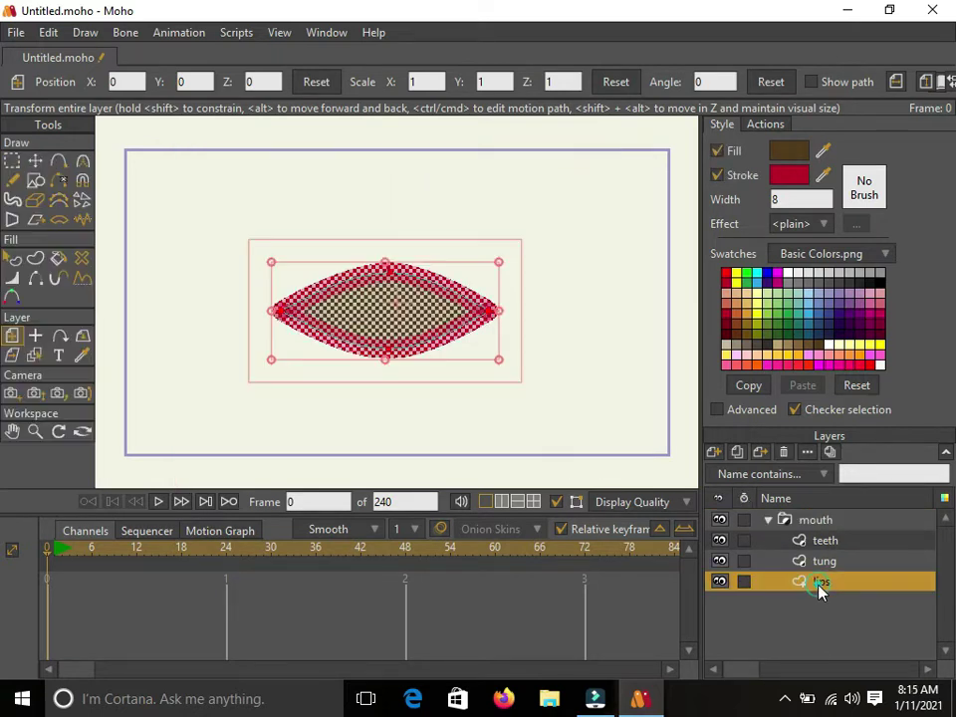
left_click(83, 161)
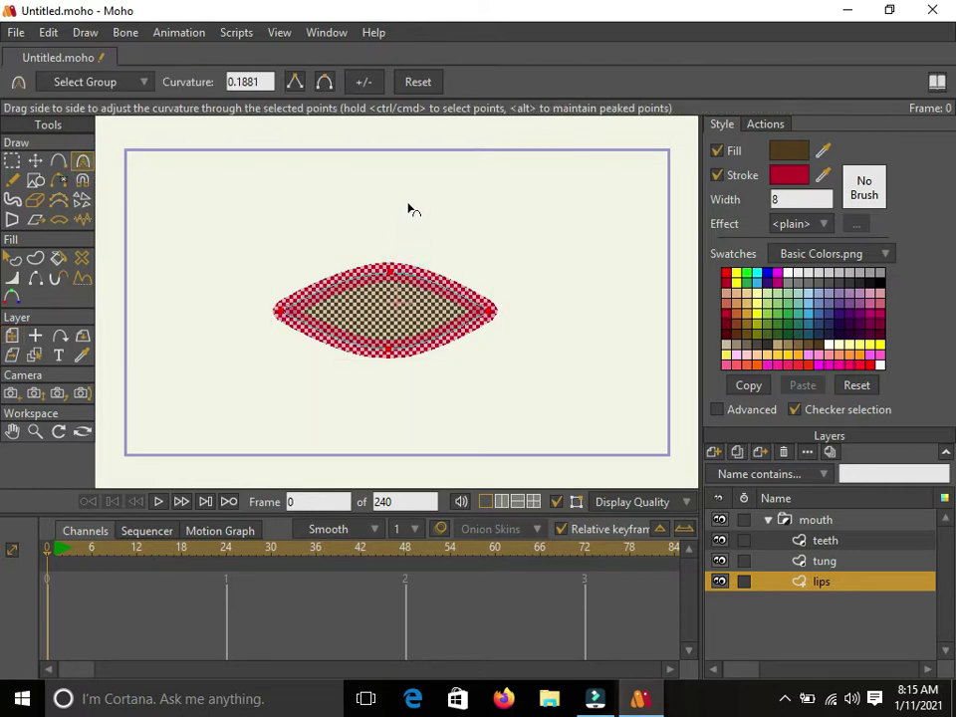
key("t")
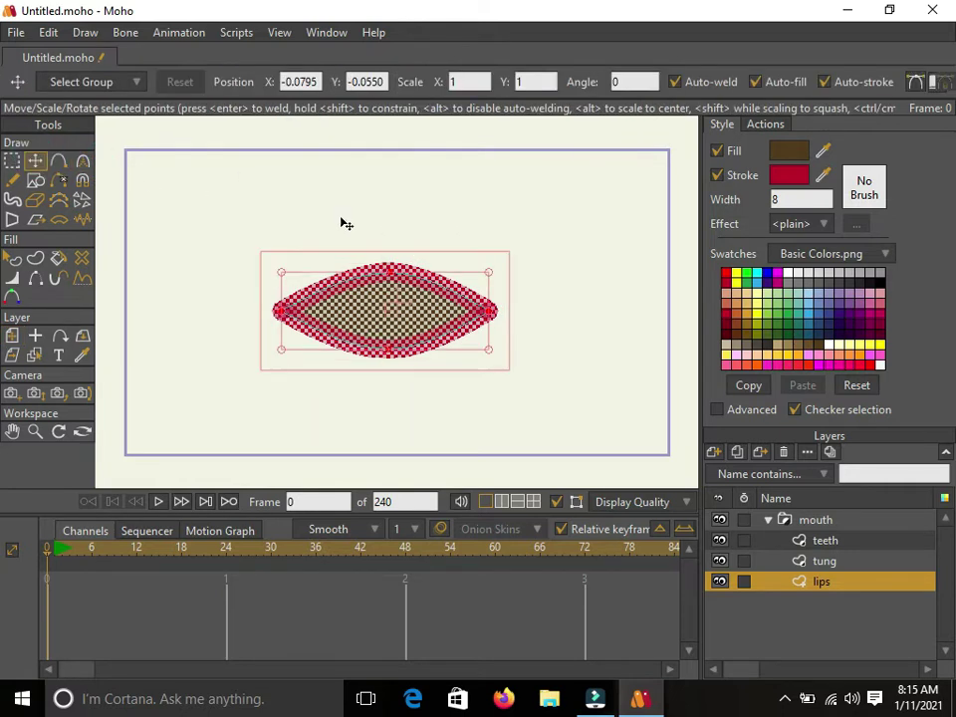
left_click(855, 520)
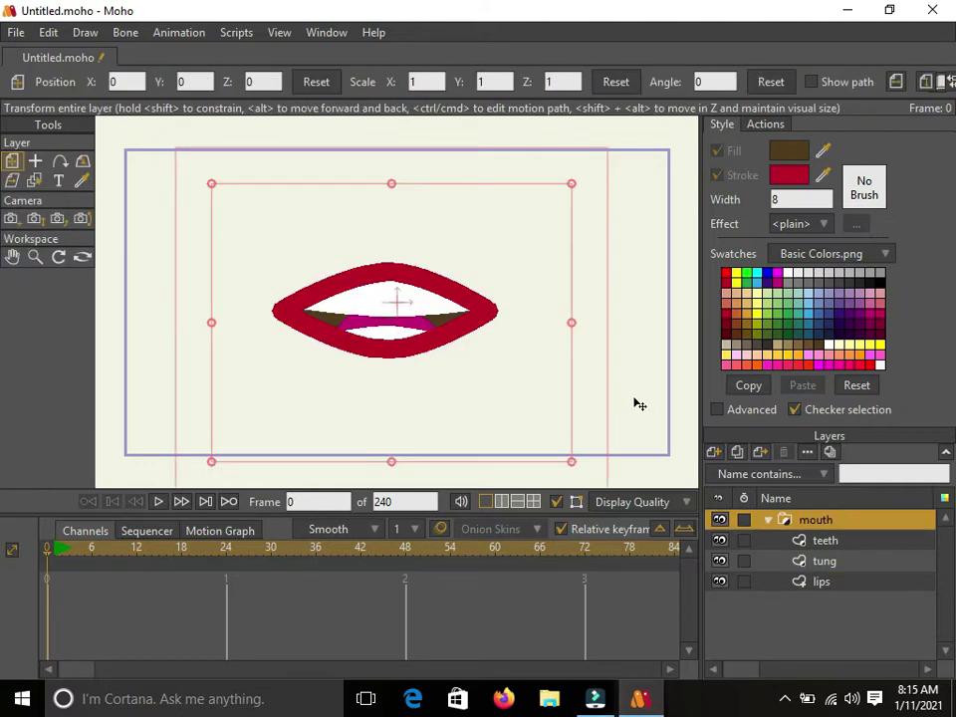
Collapse the mouth group and add a bone layer above it named mouth bones.
left_click(767, 522)
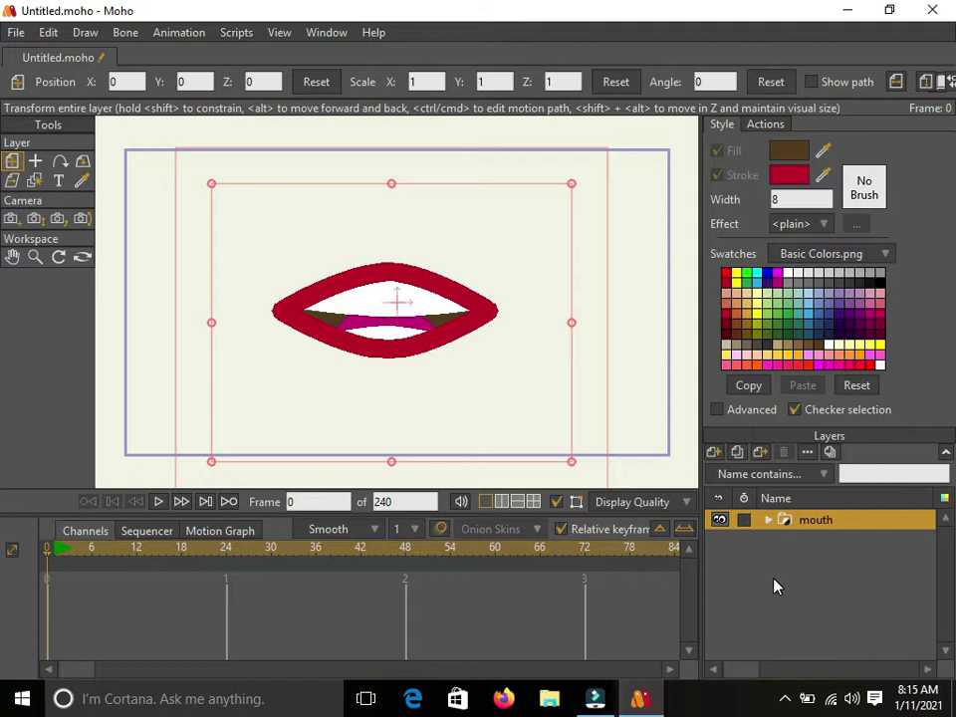
left_click(713, 452)
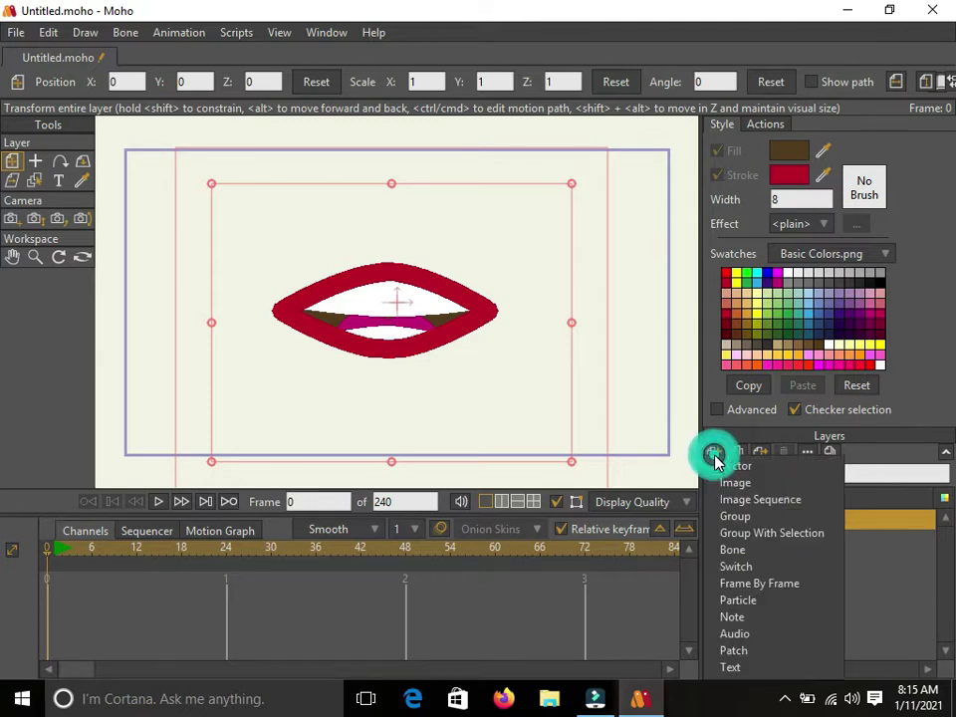
left_click(741, 553)
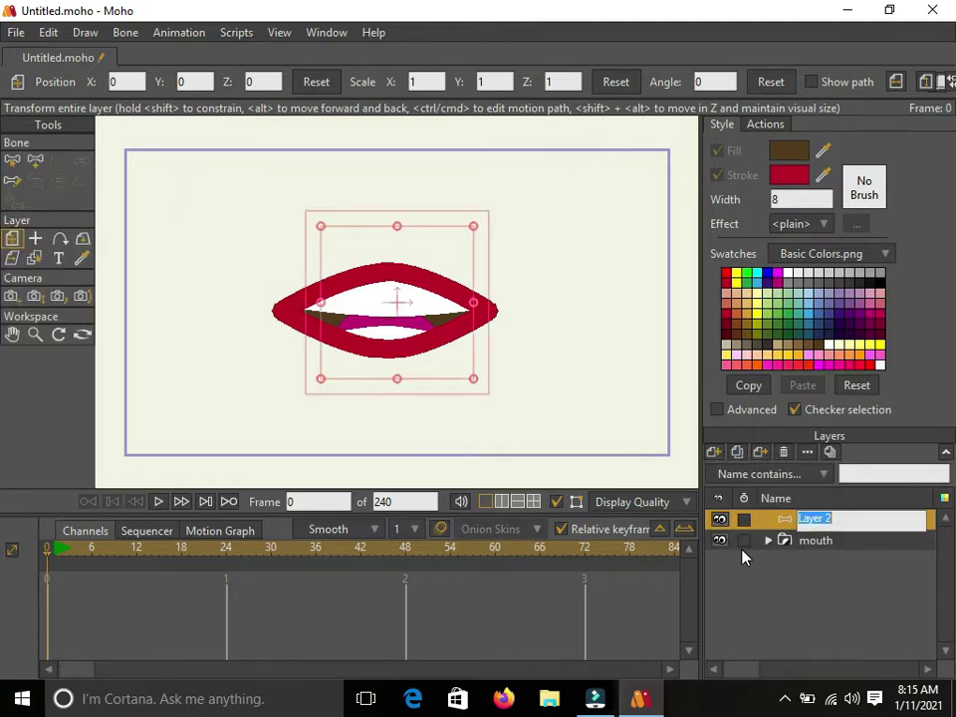
type("mouth bones")
key("Return")
Draw two separate, unparented horizontal bones of similar length, one above the other, to the upper right of the mouth.
left_click(35, 160)
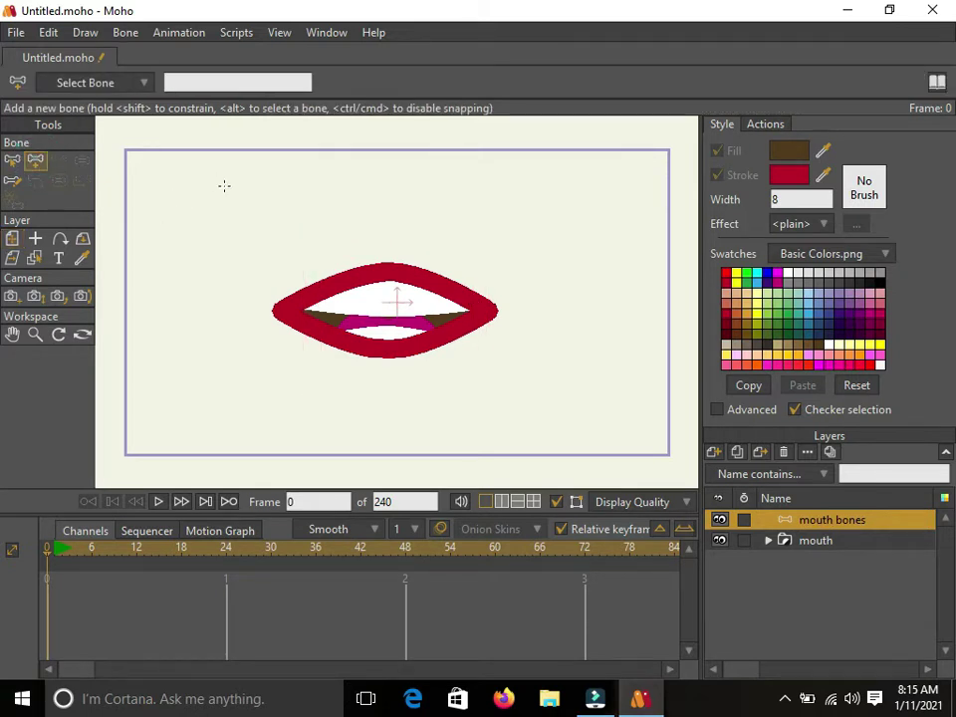
left_click_drag(526, 182, 658, 182)
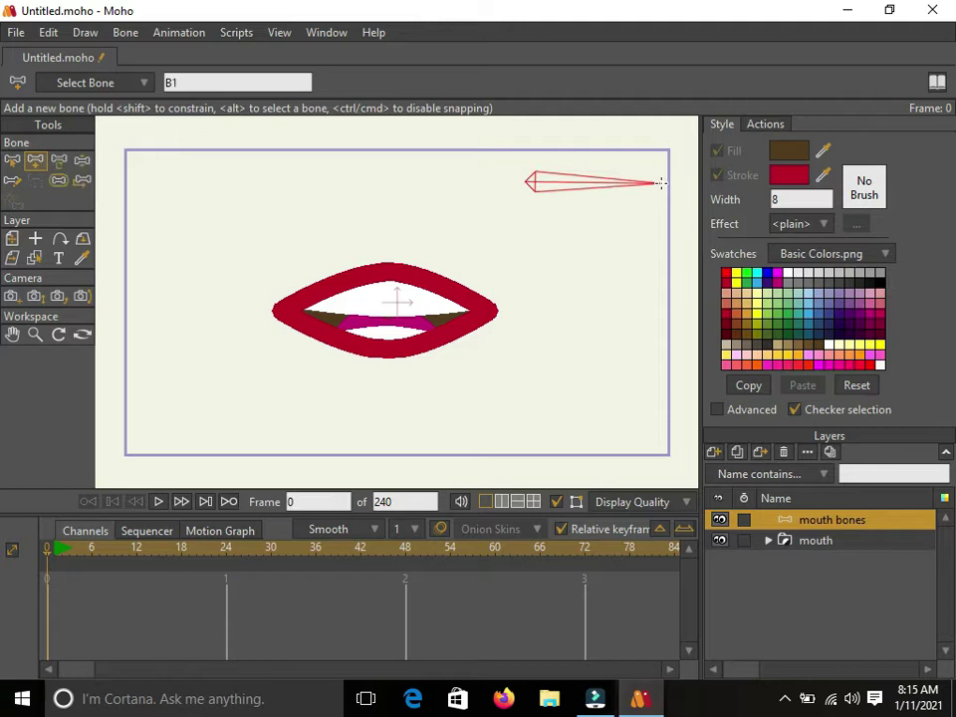
left_click(12, 161)
left_click(200, 220)
left_click(35, 165)
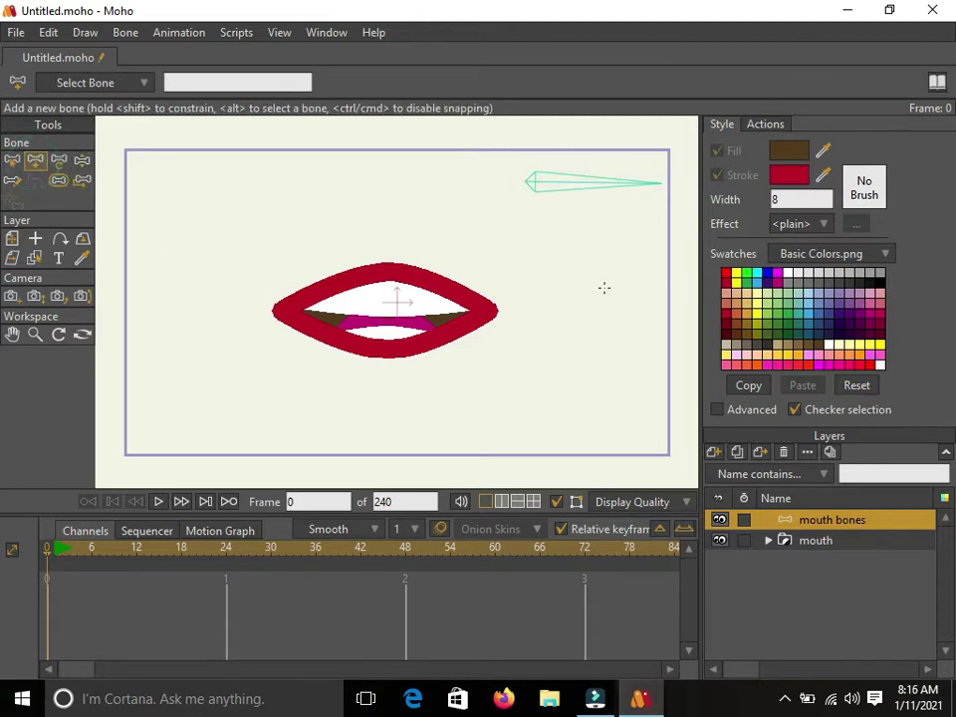
left_click_drag(532, 244, 672, 250)
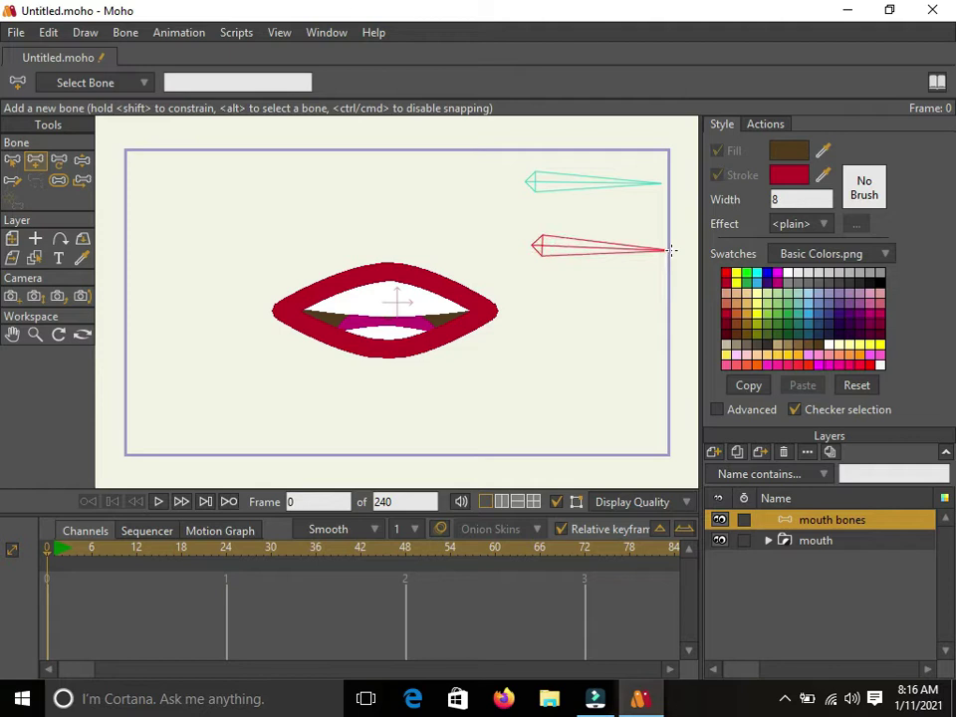
left_click(12, 160)
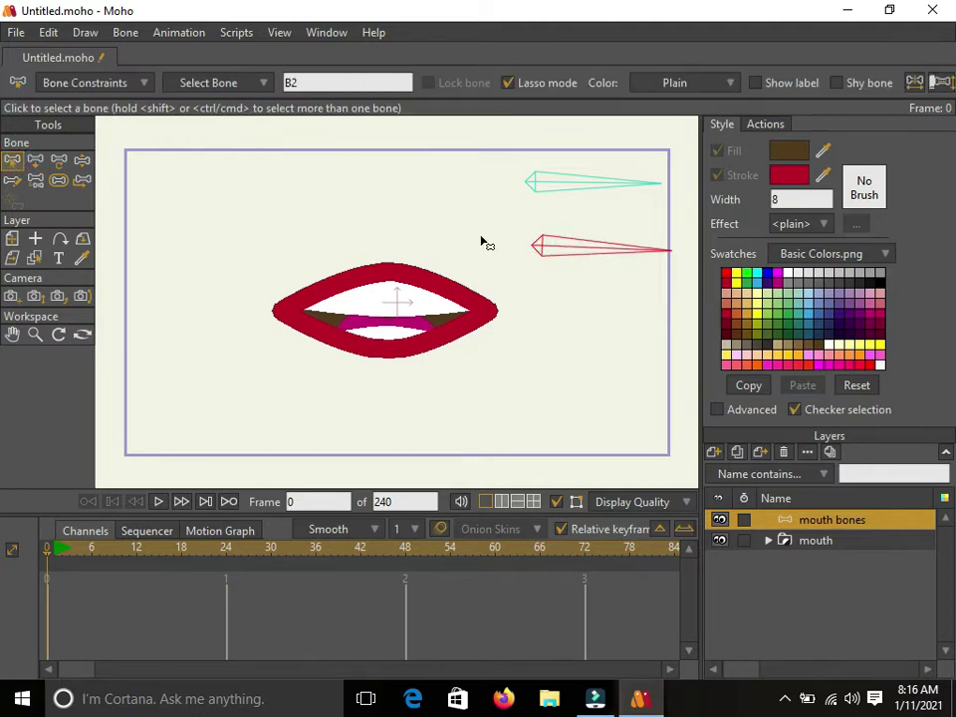
Draw two more unparented horizontal bones of similar length below the existing pair, and undo the stray extra bone.
left_click(586, 355)
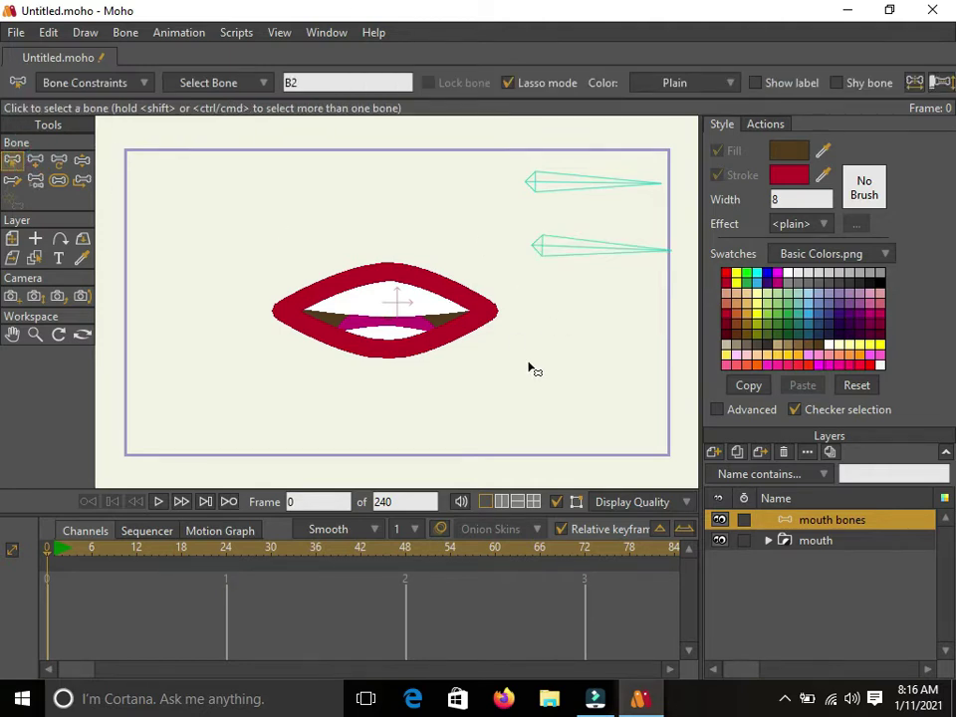
left_click(33, 163)
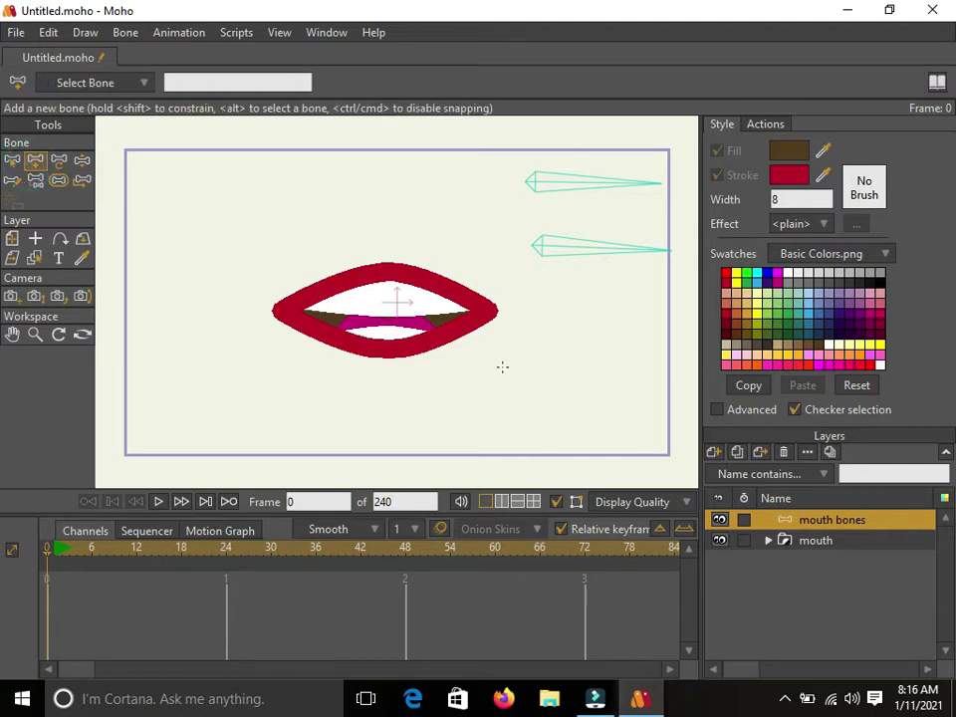
left_click_drag(537, 328, 663, 330)
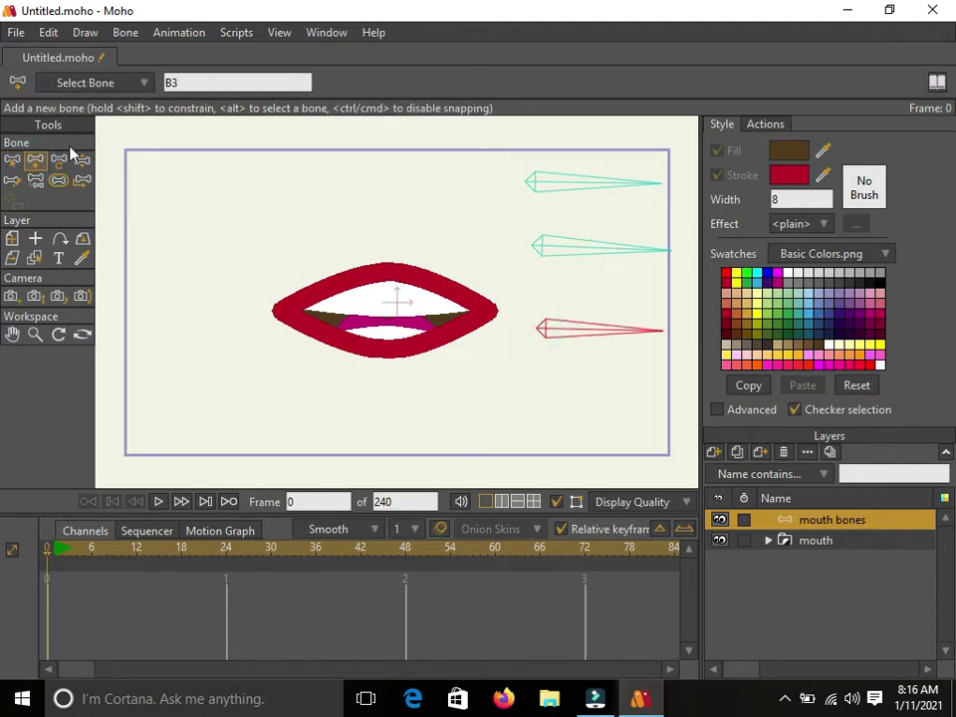
left_click(12, 159)
left_click(213, 183)
left_click(35, 160)
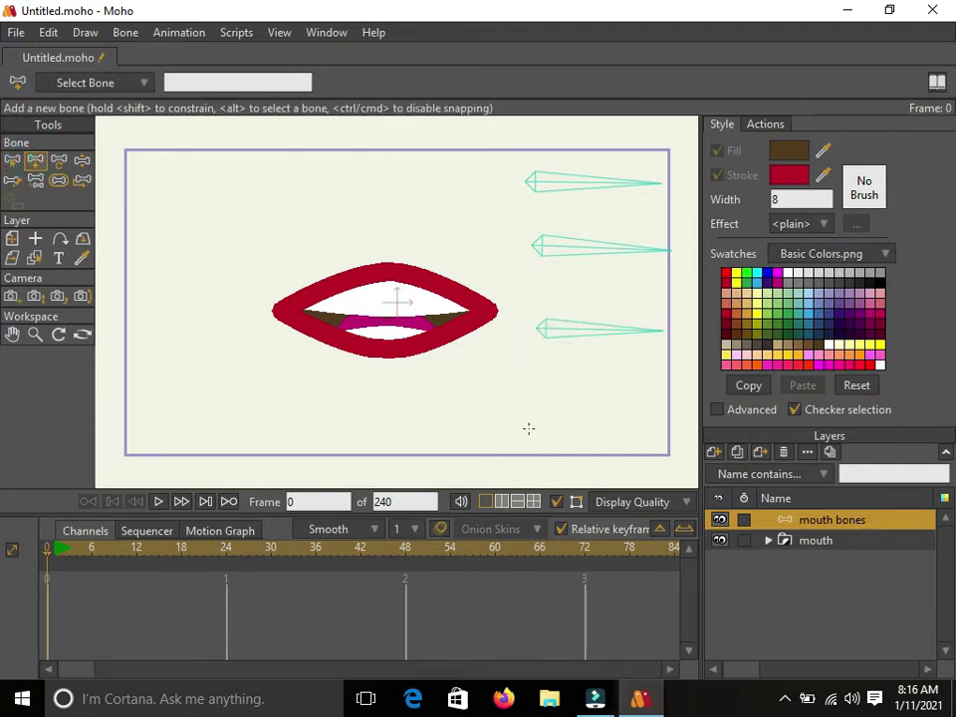
left_click_drag(540, 404, 665, 408)
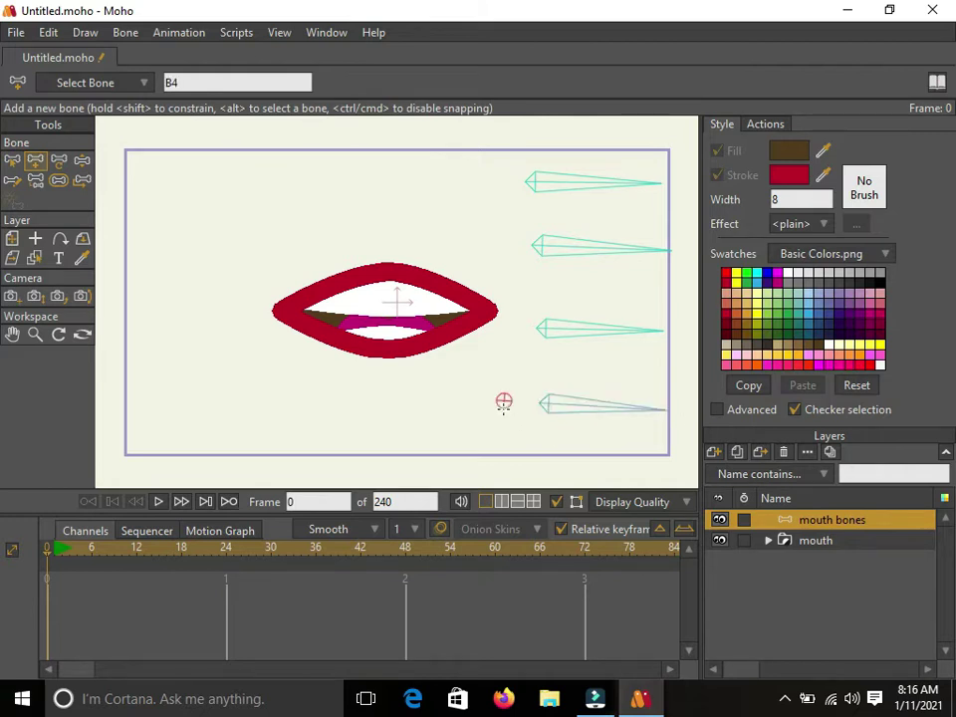
key("ctrl+z")
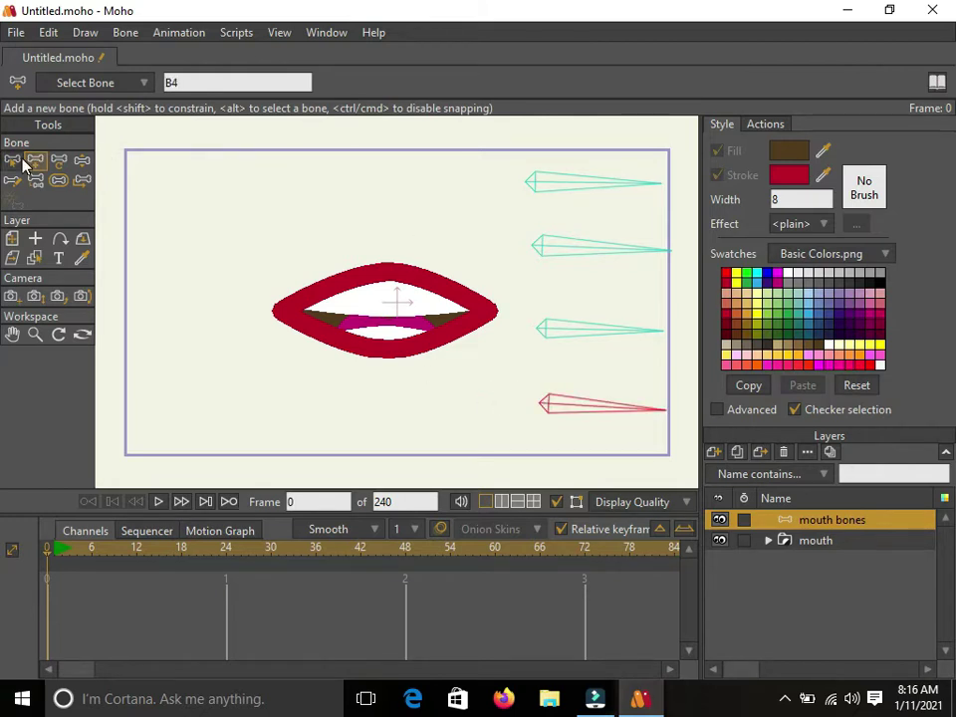
Shift the second, third and fourth bones sideways so their bases line up with the top bone.
left_click(59, 159)
left_click(545, 249)
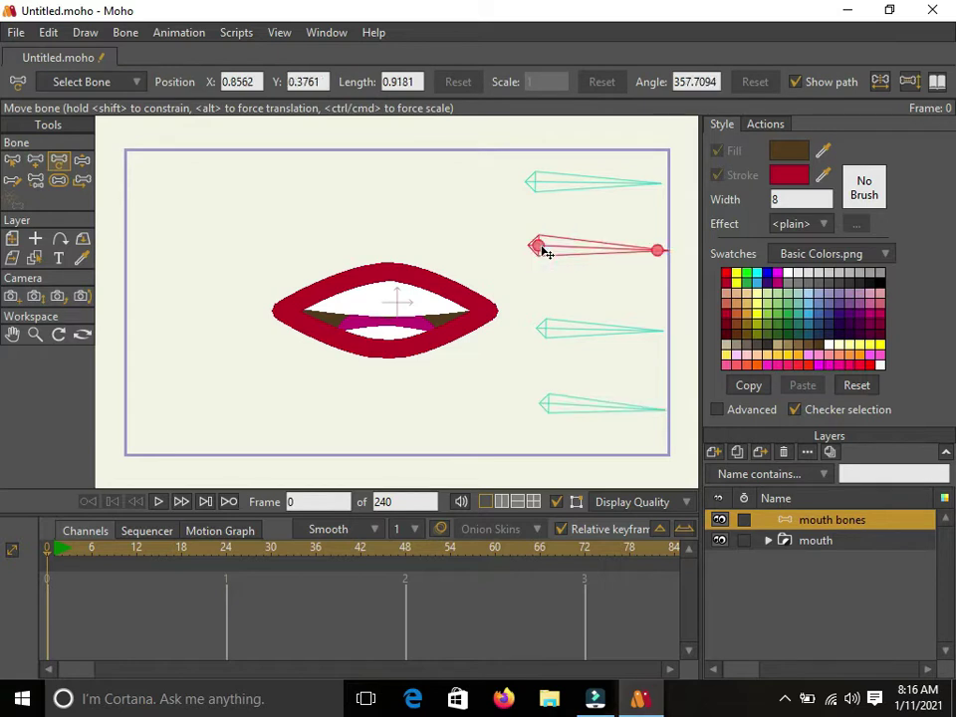
left_click(543, 332)
left_click(549, 405)
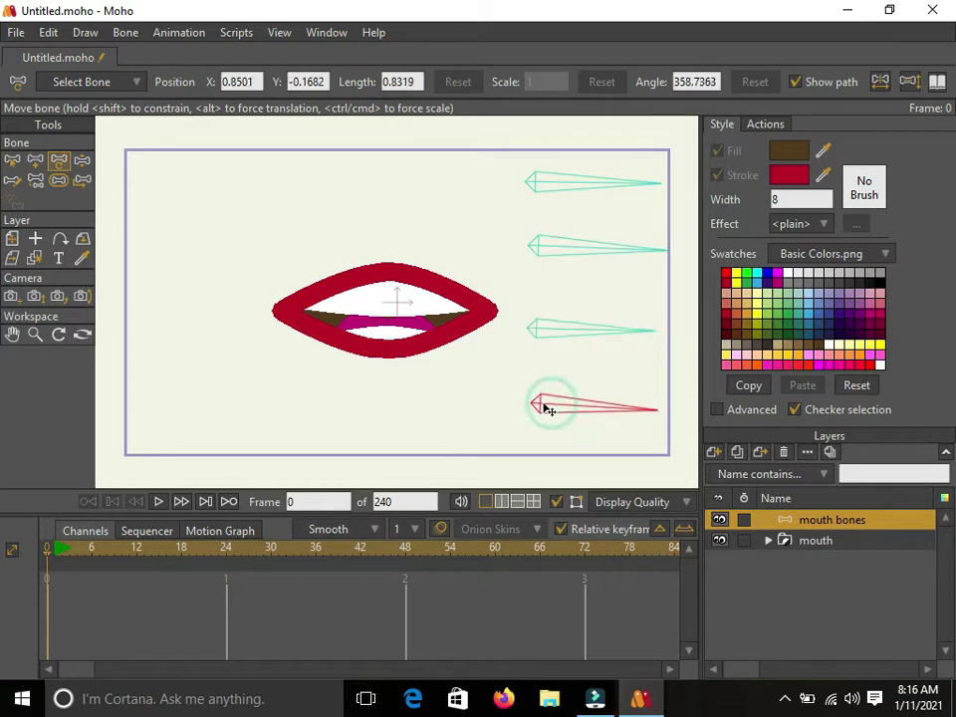
Select all four control bones and enable angle constraints for them in the bone constraint settings.
left_click(12, 162)
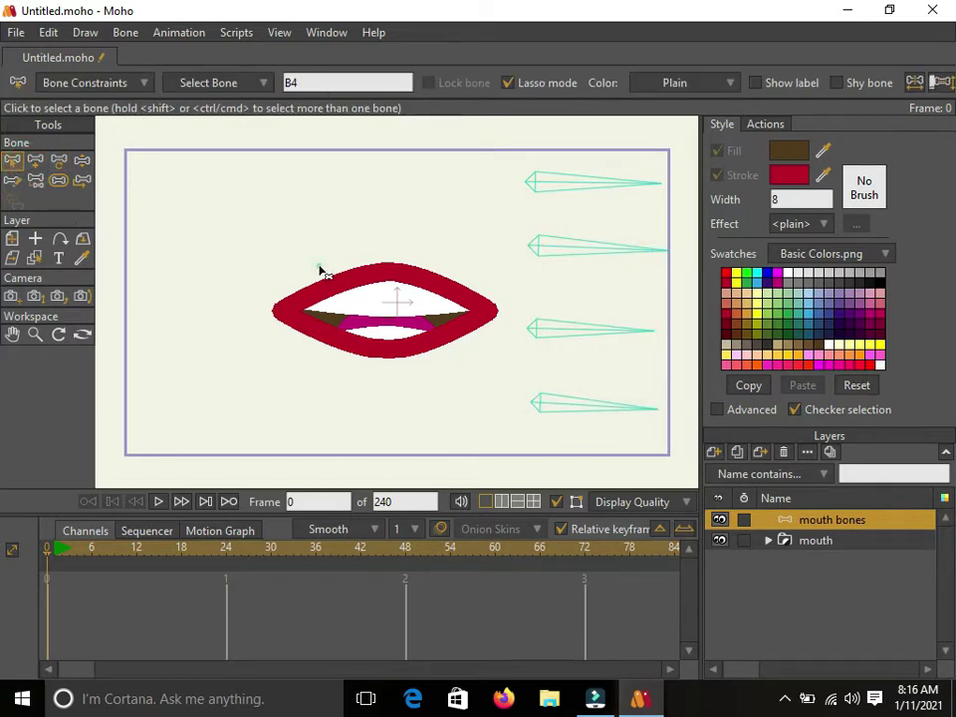
left_click(604, 185)
left_click(594, 251, "shift")
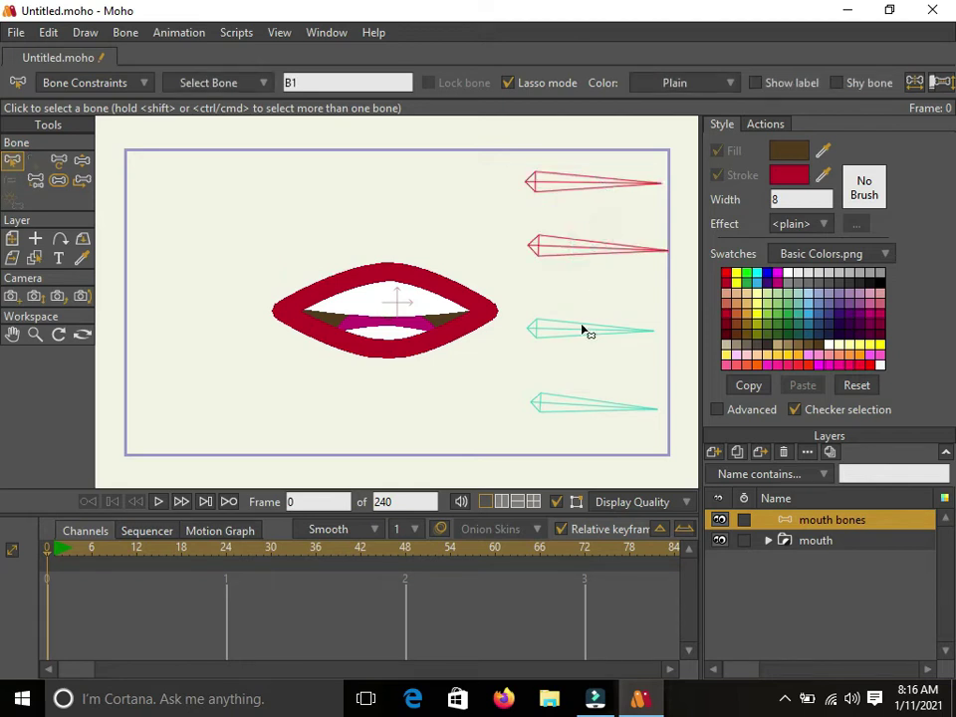
left_click(586, 331, "shift")
left_click(584, 402, "shift")
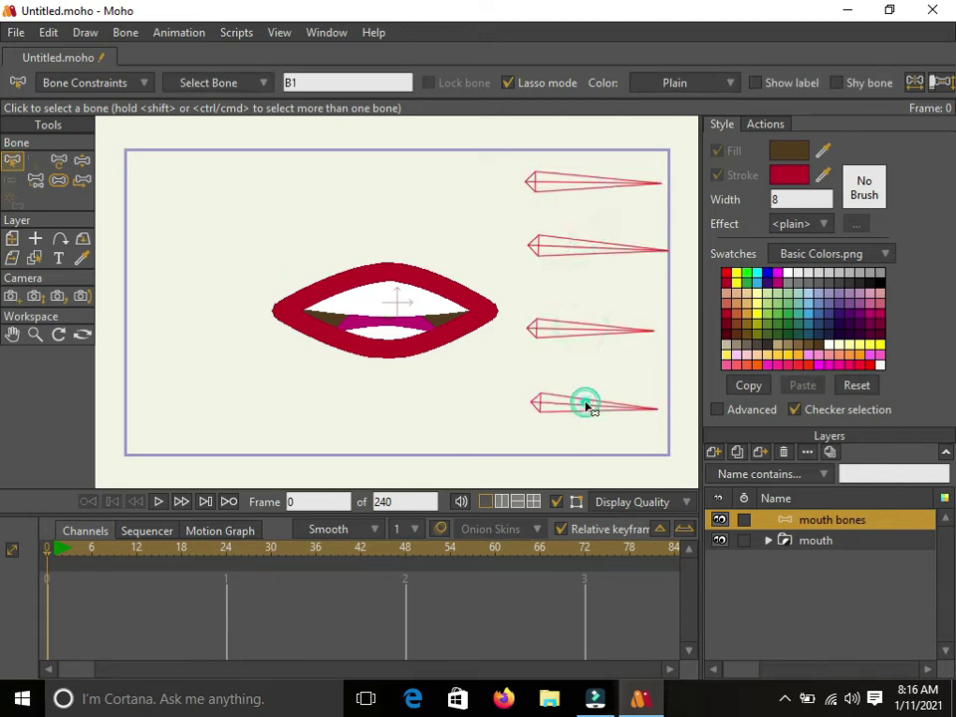
left_click(142, 85)
left_click(46, 107)
left_click(256, 526)
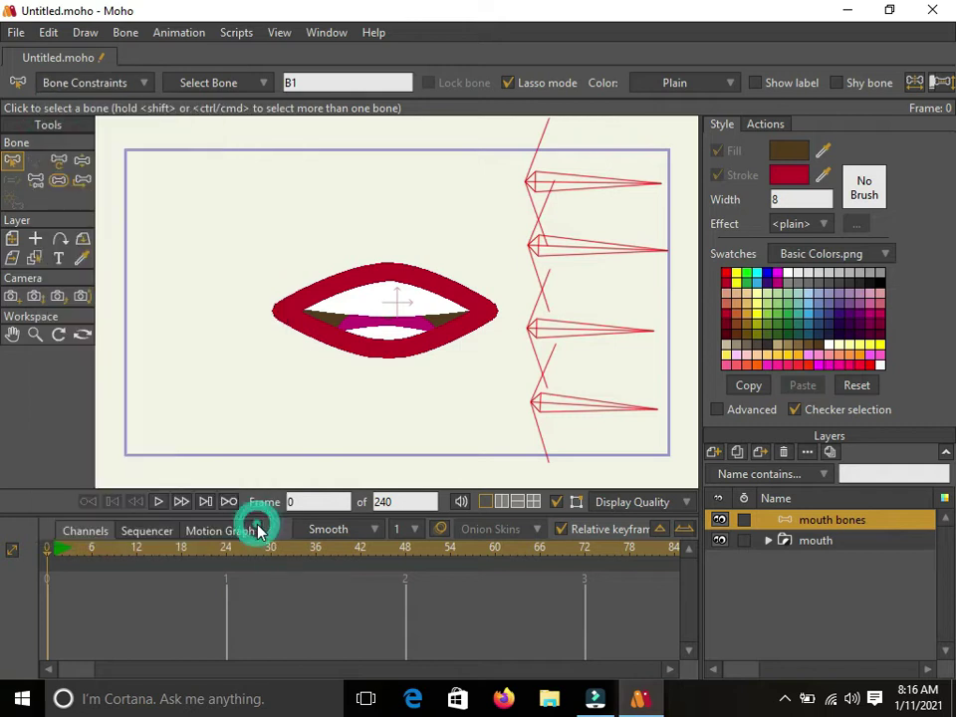
left_click(350, 195)
Rename the top bone as smile and grief and the second bone as open close.
left_click(642, 184)
double_click(341, 83)
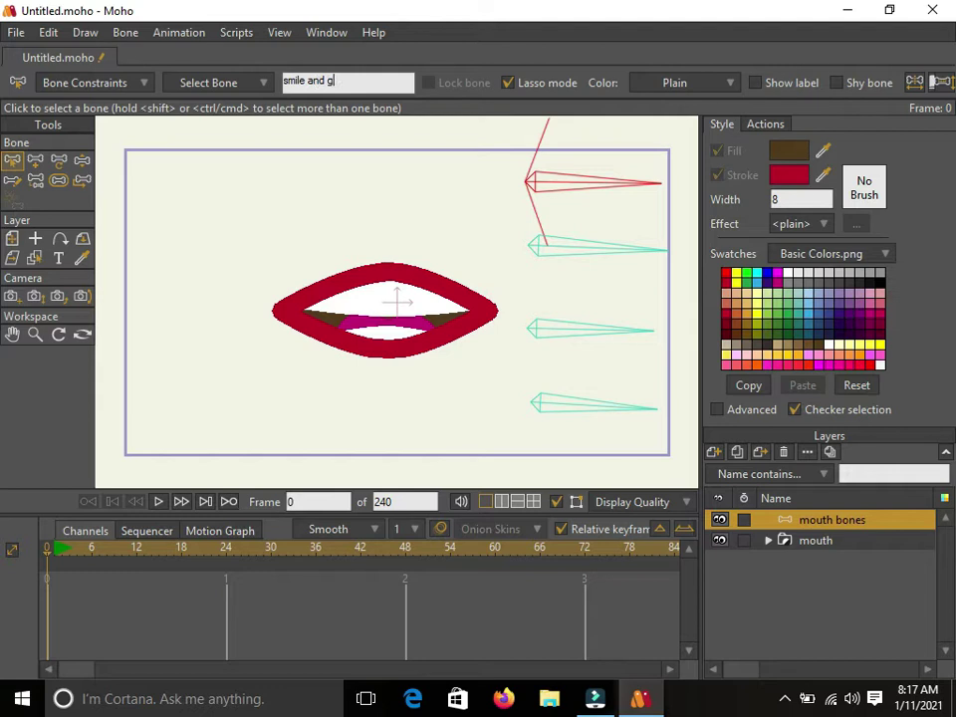
left_click(601, 253)
left_click(330, 82)
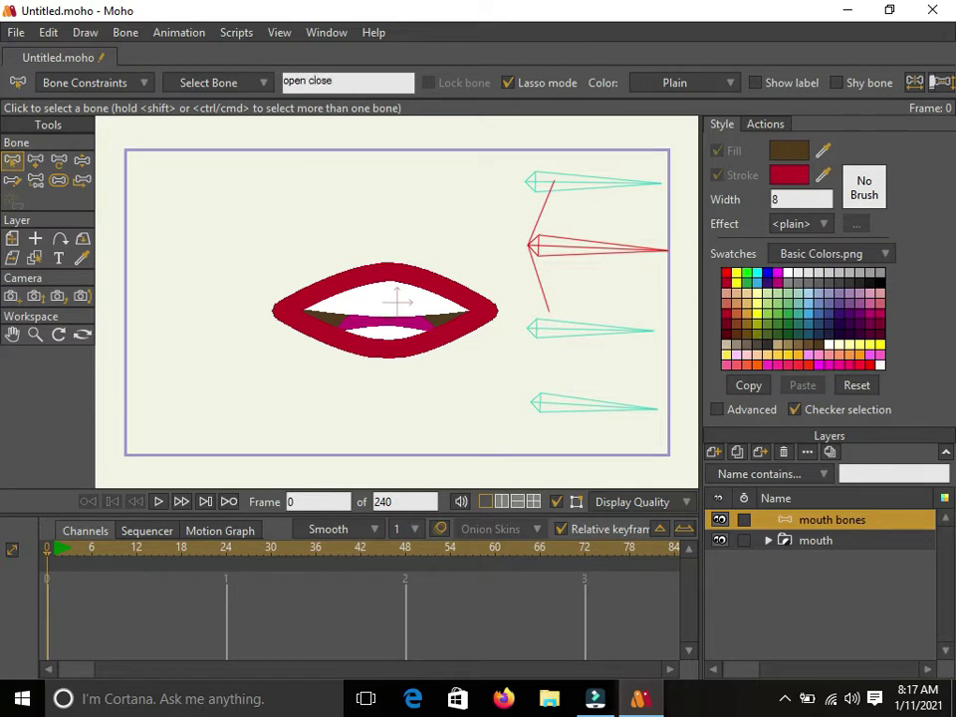
Rename the third bone as narrow and wide and the bottom bone as teeth.
left_click(571, 333)
left_click(321, 84)
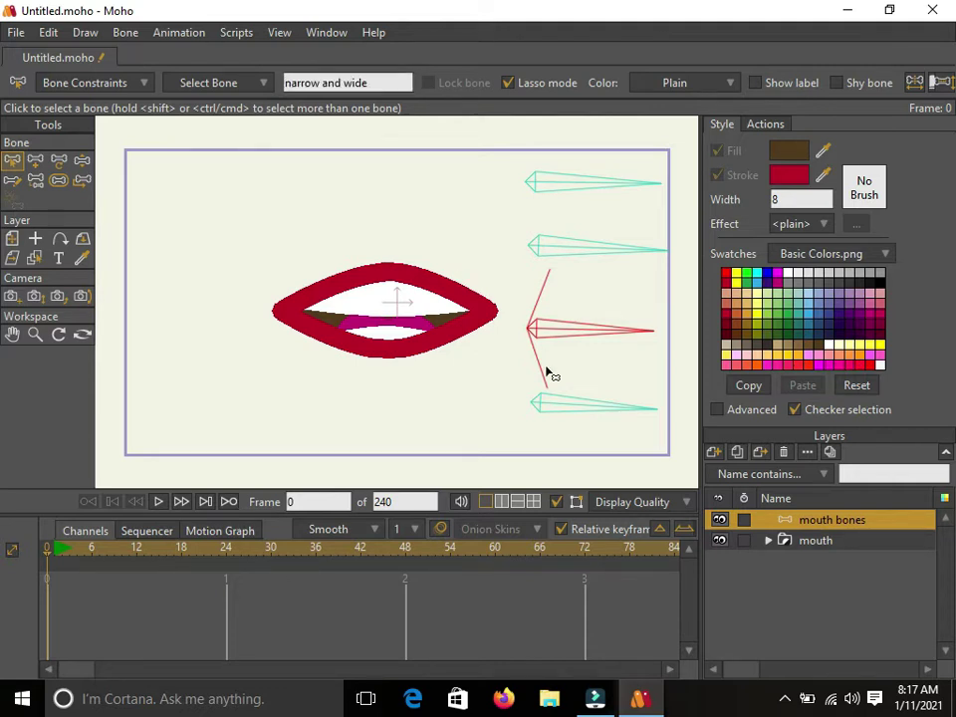
left_click(555, 403)
left_click(299, 83)
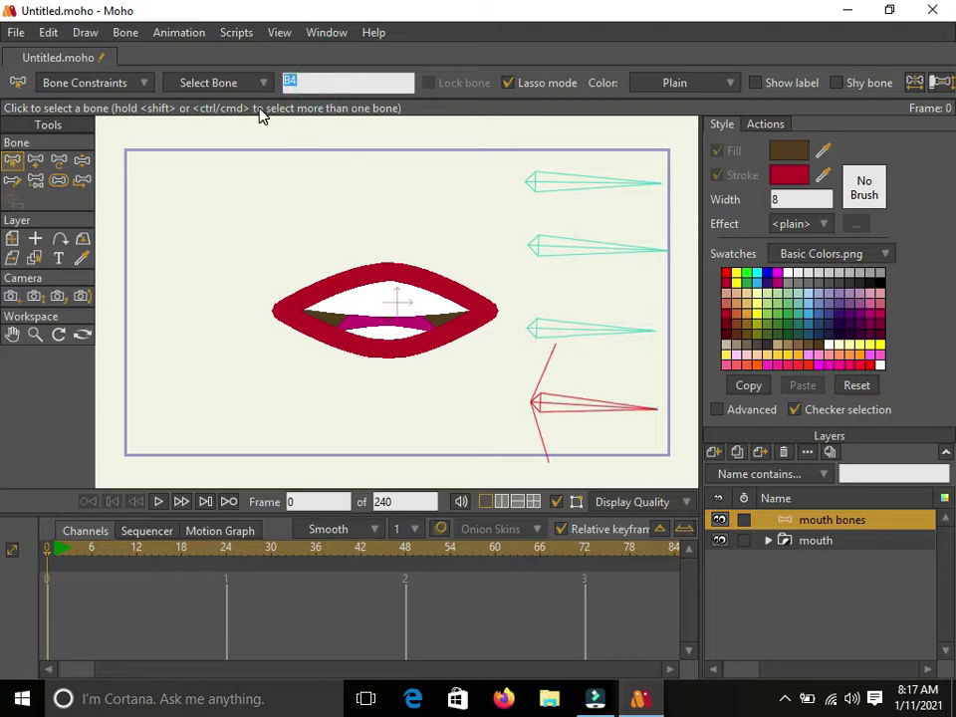
type("teeth")
left_click(281, 177)
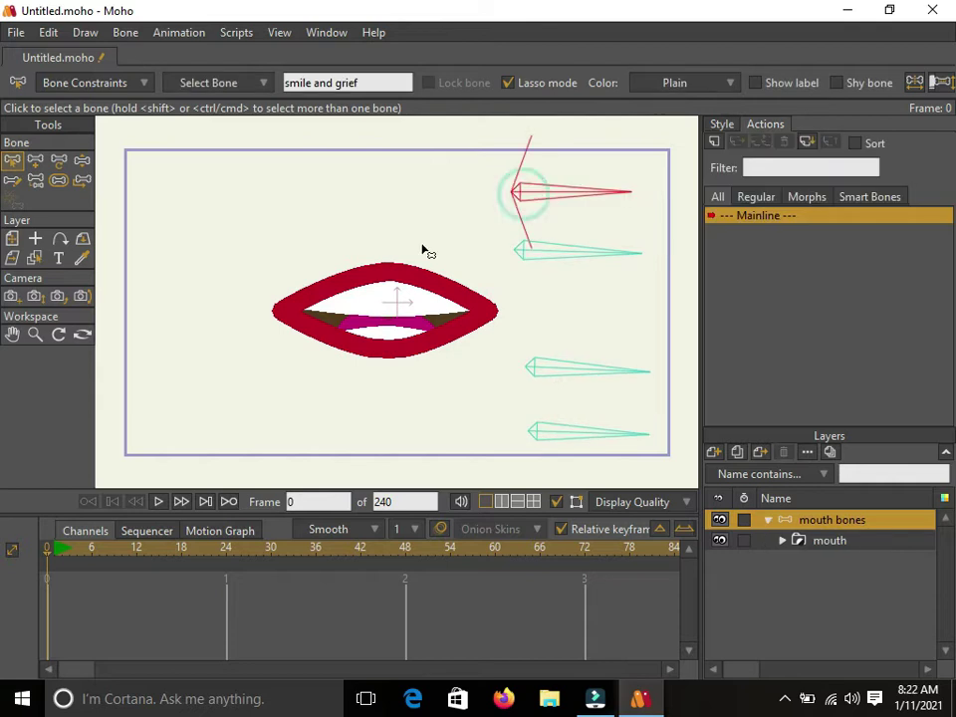
Make a smart bone dial for smile and grief with minimum angle -70, a 50-frame duration and separate positive and negative actions.
left_click(125, 32)
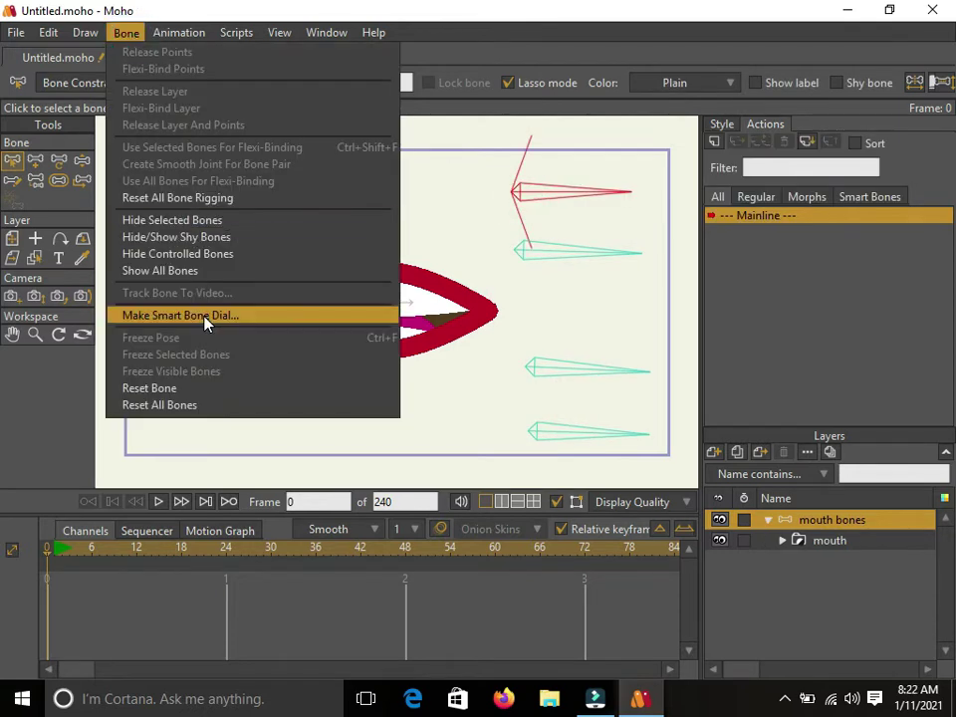
left_click(265, 314)
left_click(463, 325)
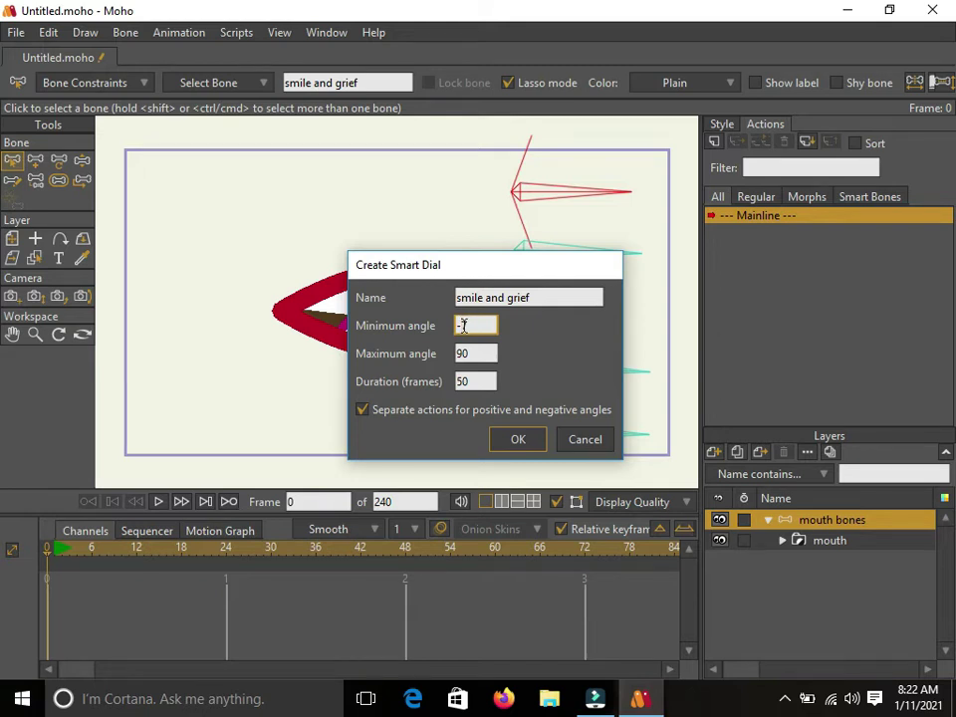
left_click(476, 354)
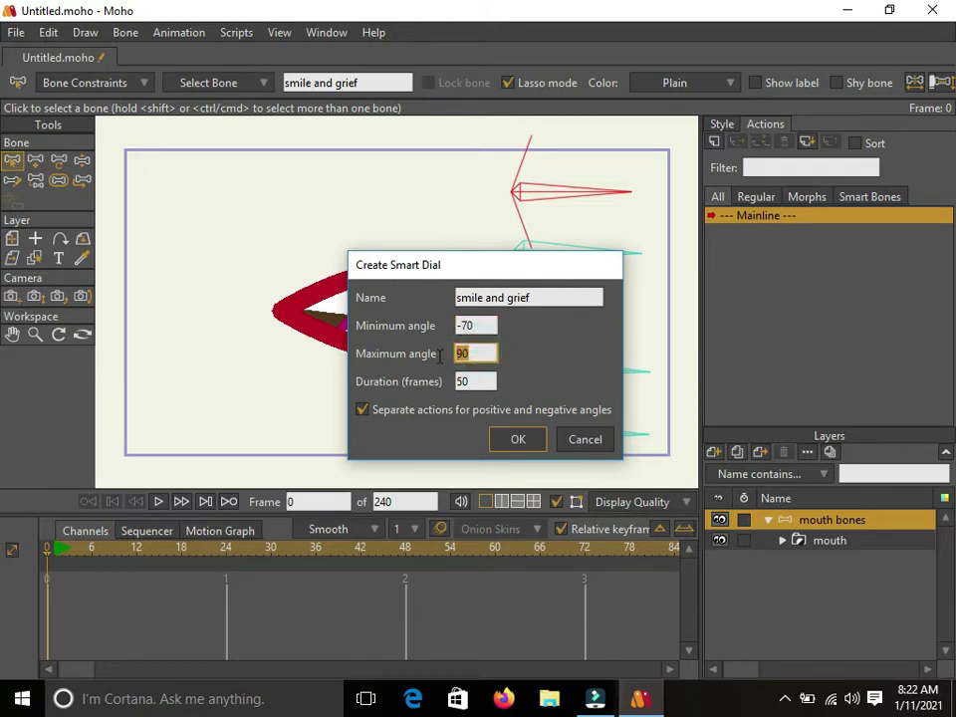
left_click(517, 439)
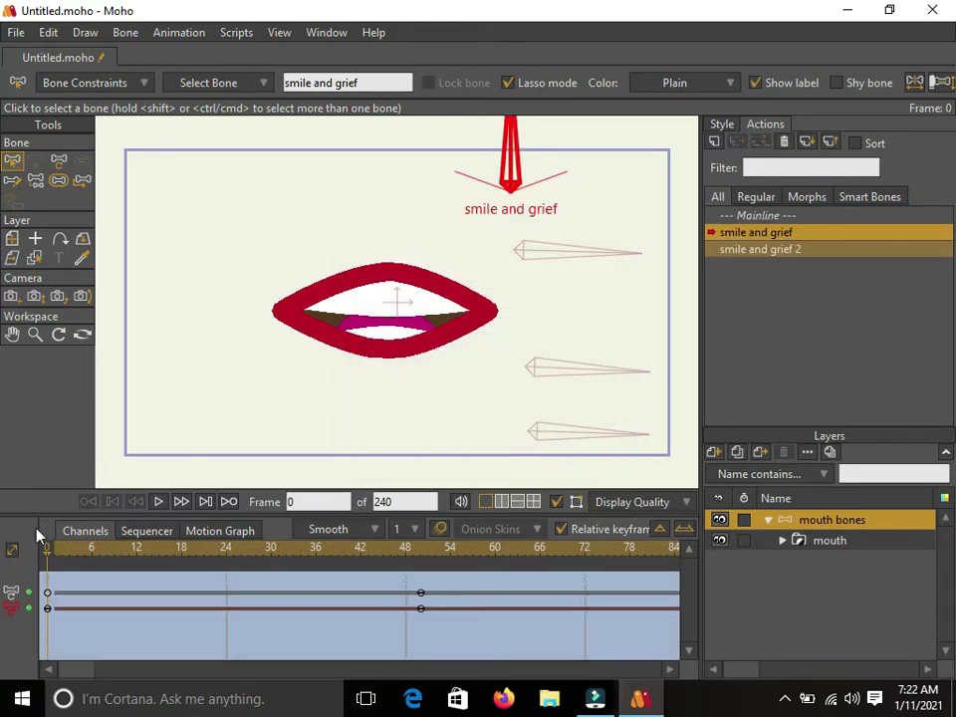
At frame 50 of the smile and grief action, raise both corner points of the lips layer into a smile.
left_click_drag(47, 560, 419, 571)
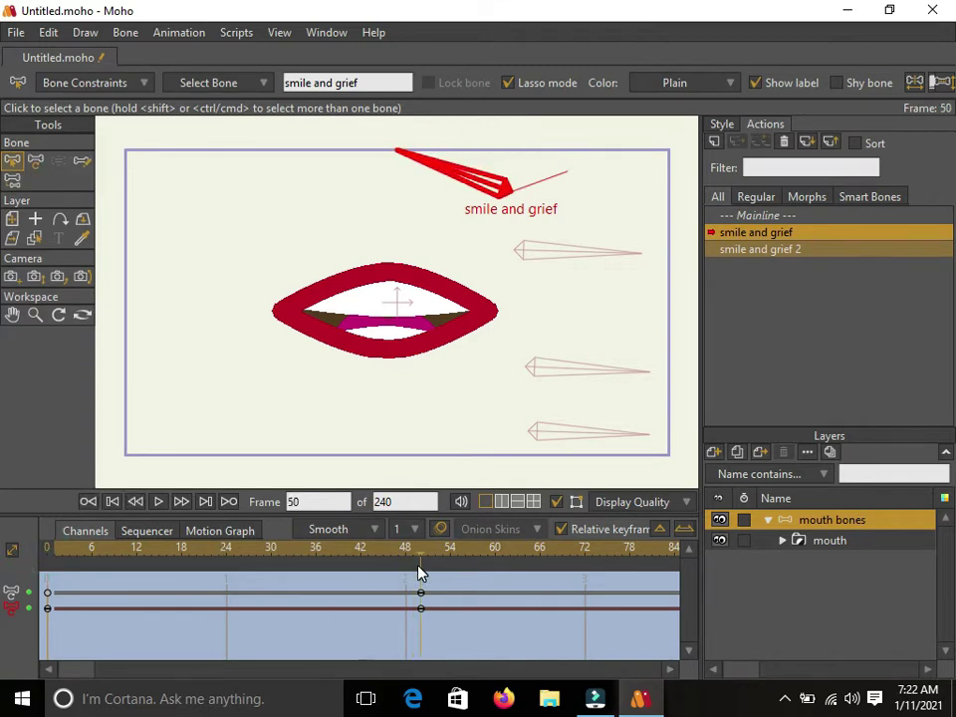
double_click(836, 542)
left_click(829, 676)
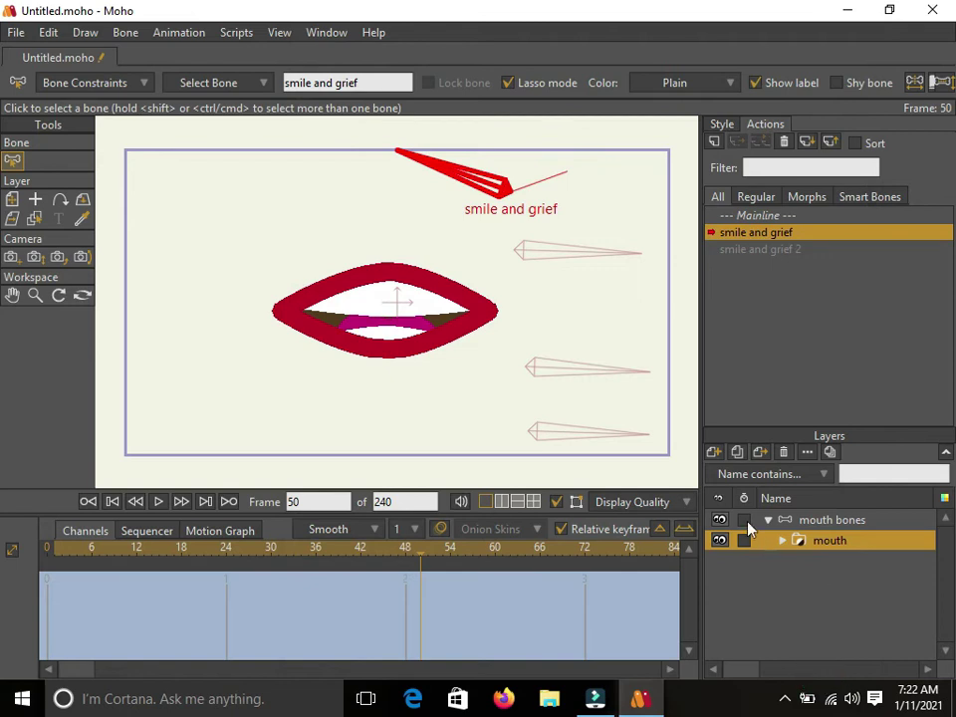
left_click(782, 541)
left_click(839, 602)
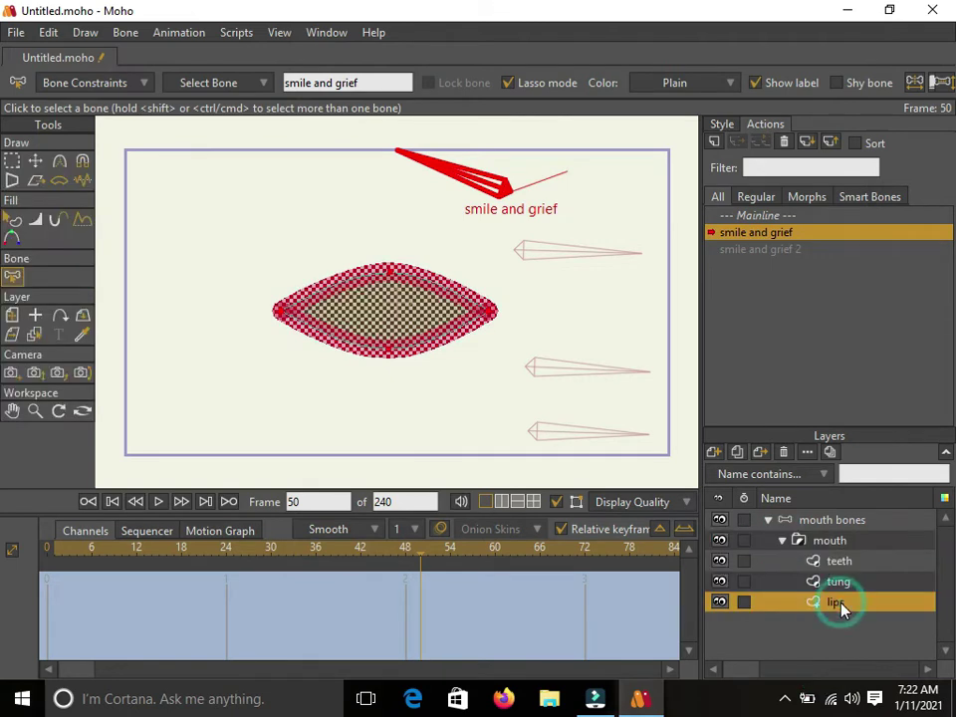
key("t")
left_click(164, 292)
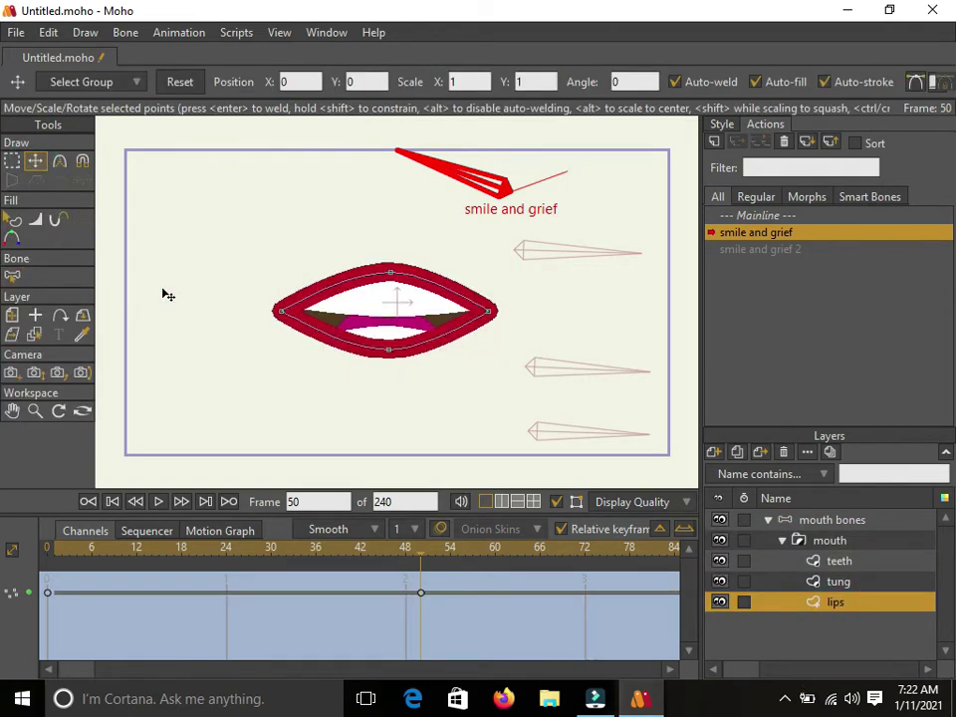
left_click(280, 315)
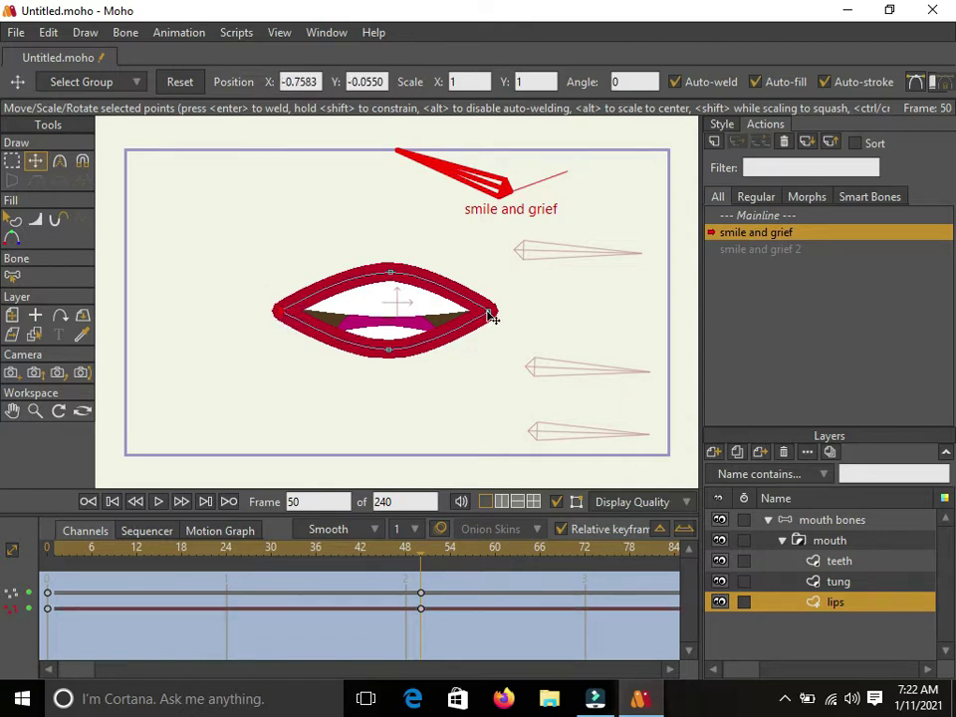
left_click(15, 161)
left_click_drag(255, 284, 508, 332)
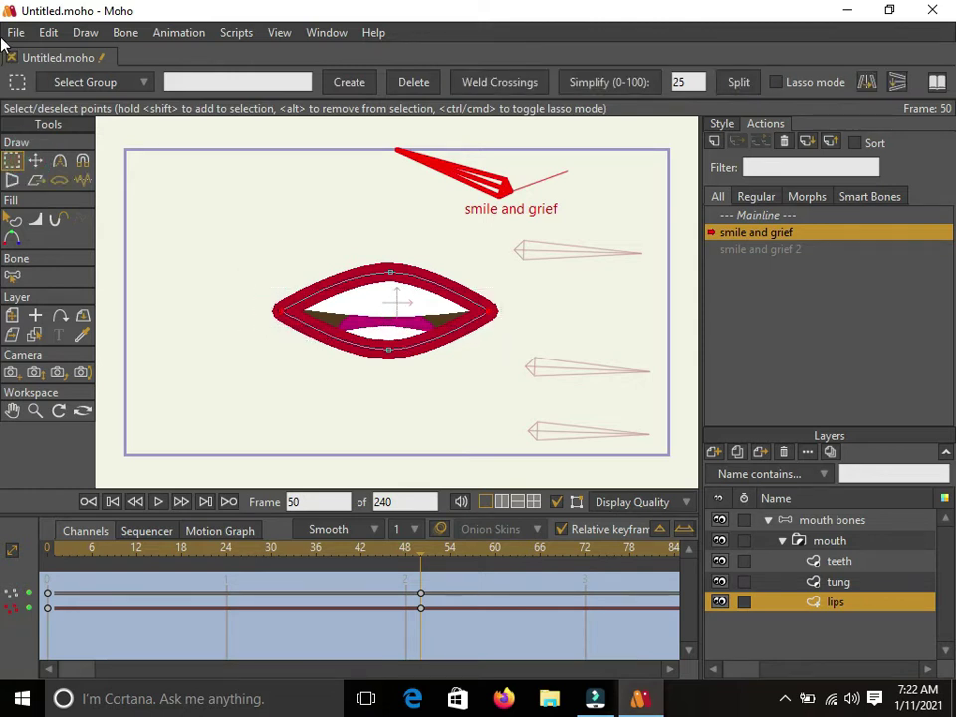
left_click(35, 161)
left_click_drag(395, 304, 395, 281)
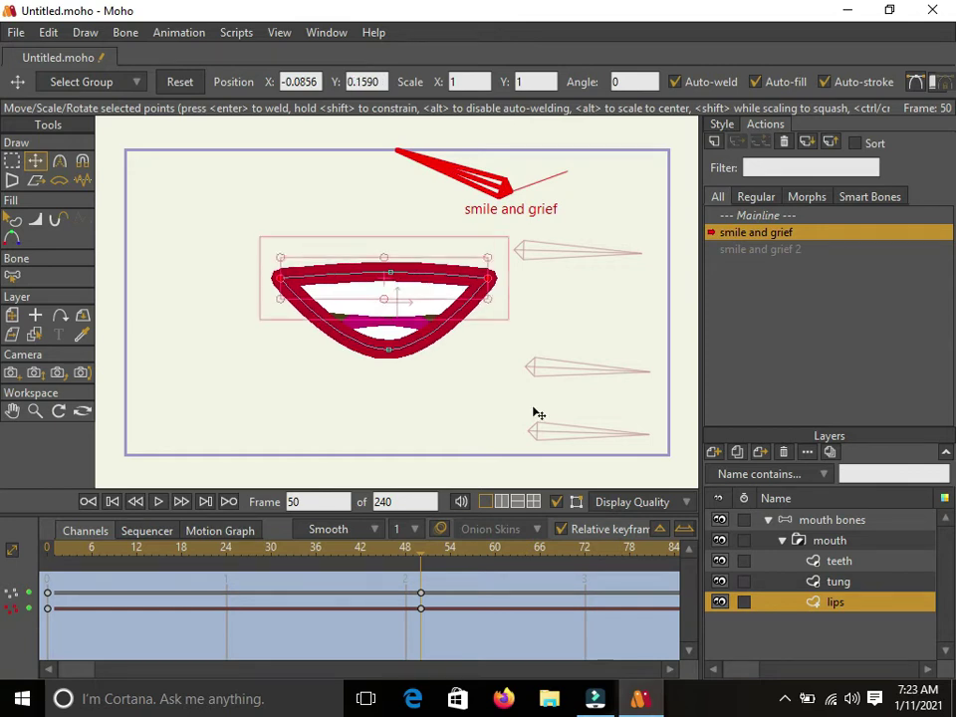
On the teeth layer at frame 50, raise the upper and lower teeth to suit the smile, slightly lowering the lower teeth's middle point.
left_click(846, 564)
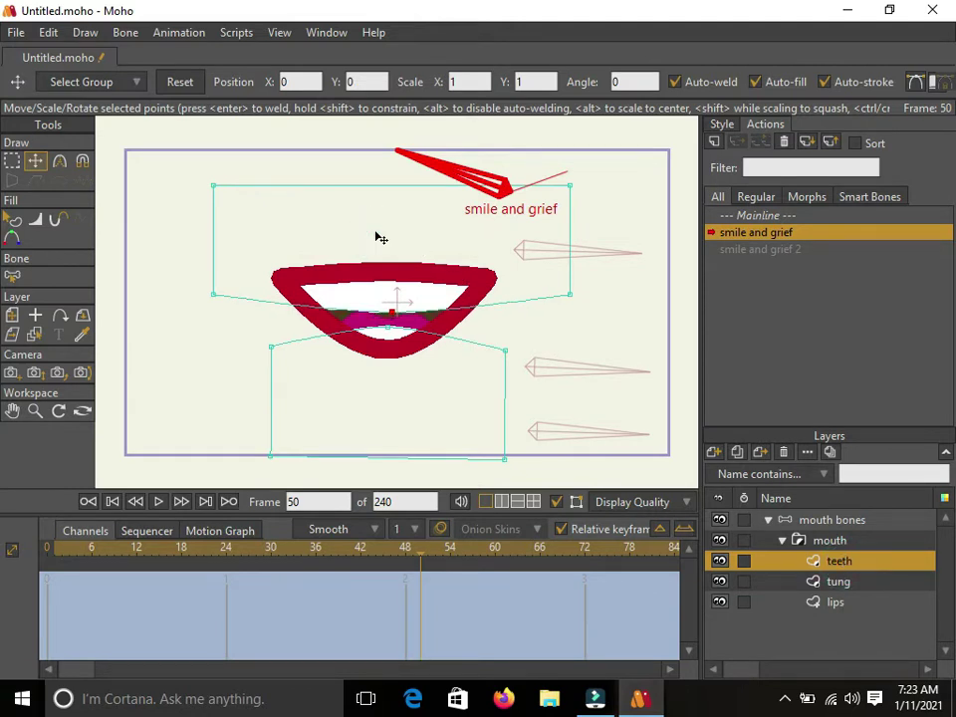
left_click_drag(396, 359, 391, 239)
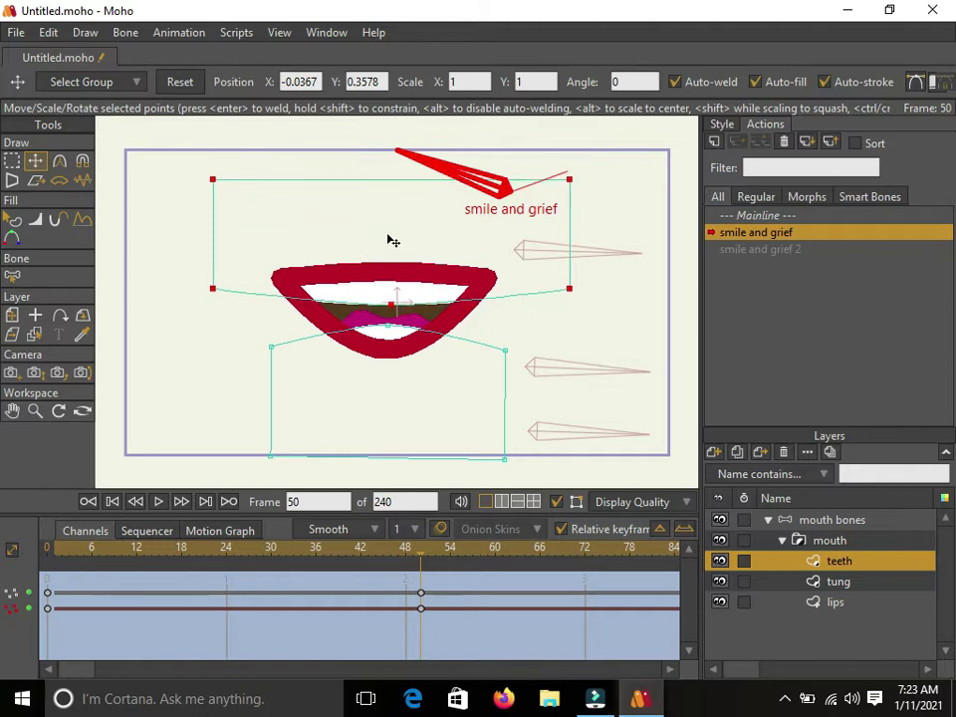
left_click(401, 384)
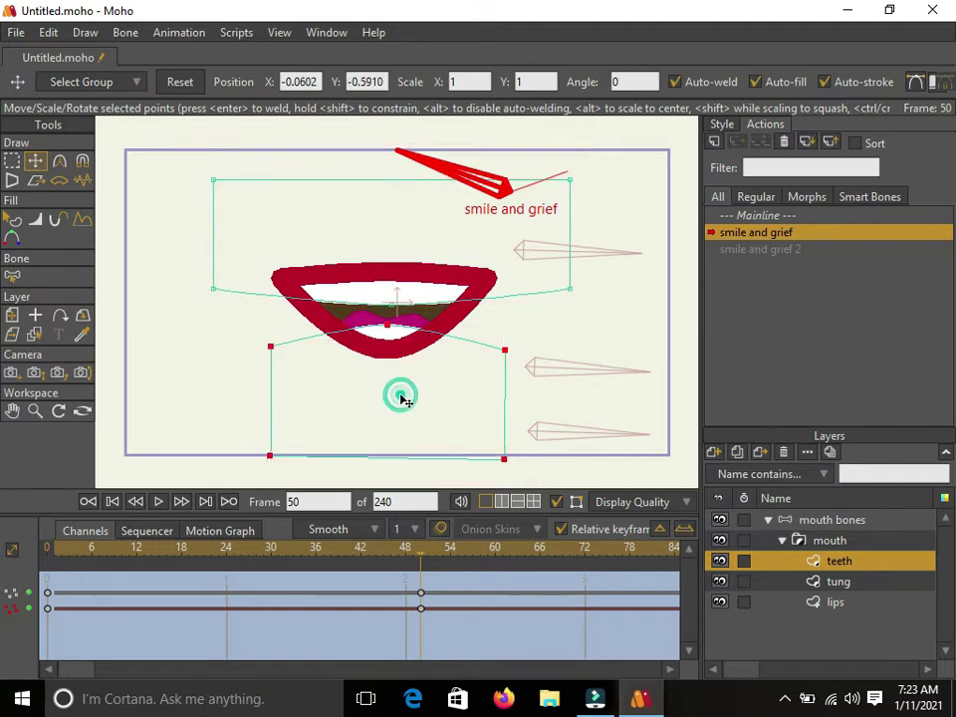
mouse_move(394, 347)
left_mouse_down()
mouse_move(390, 324)
mouse_move(394, 340)
left_mouse_up()
left_click(394, 347)
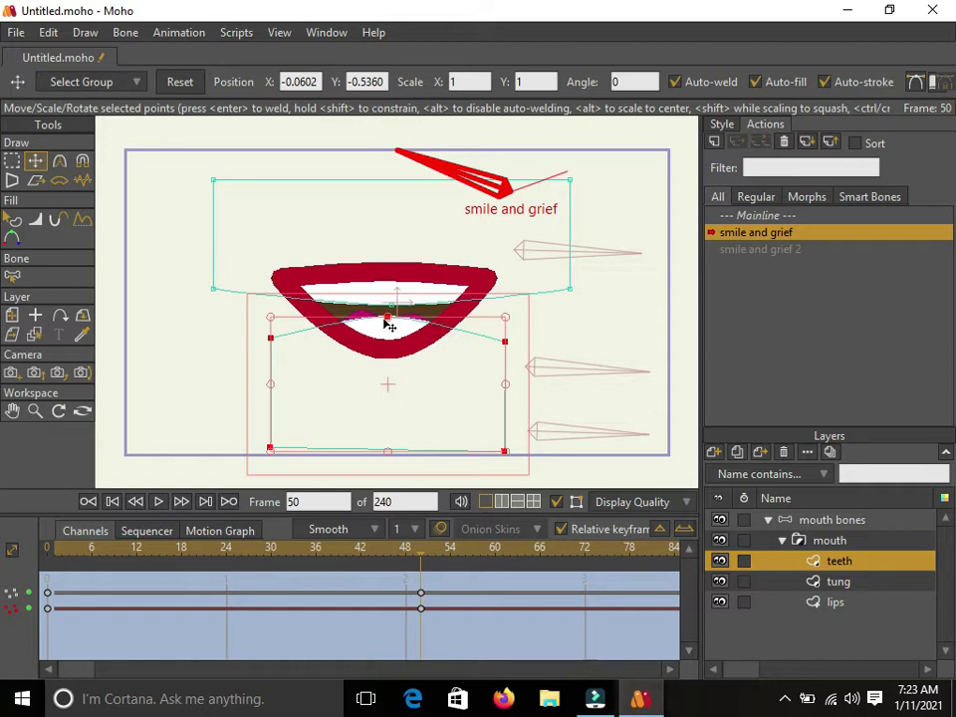
left_click(388, 320)
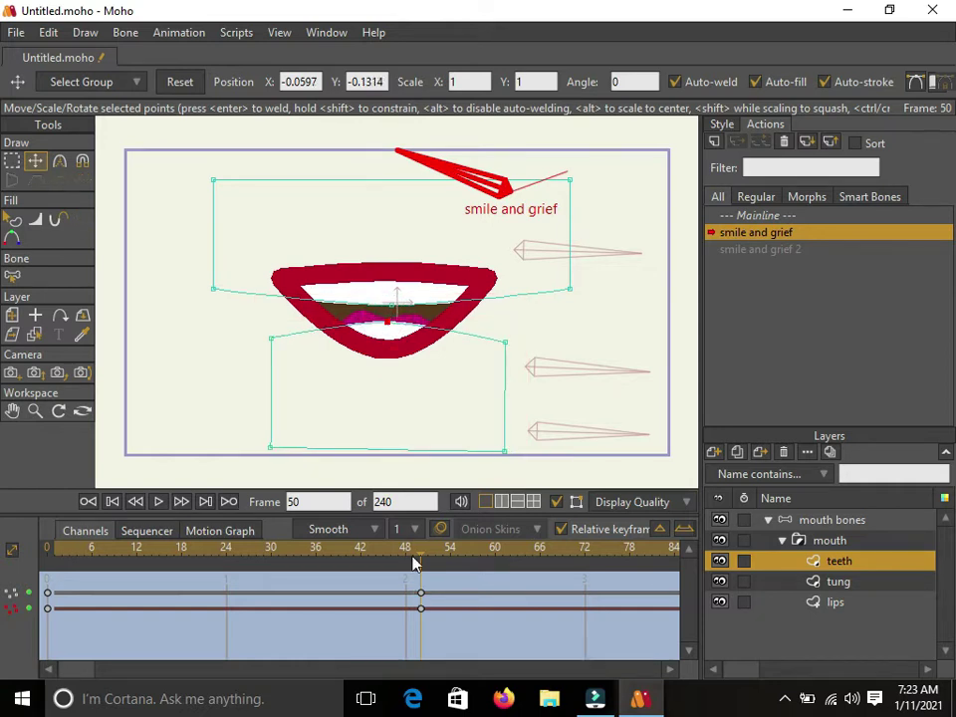
mouse_move(420, 559)
left_mouse_down()
mouse_move(228, 568)
mouse_move(429, 569)
mouse_move(422, 566)
left_mouse_up()
double_click(400, 232)
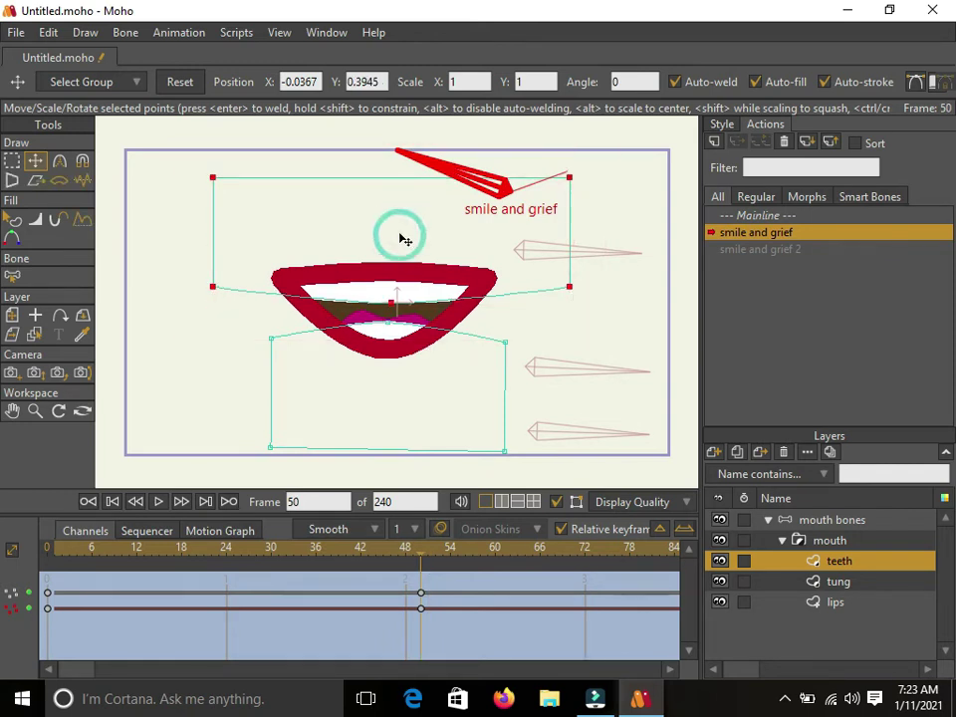
On the tung layer, raise the tongue slightly at frame 50 of the smile and grief action, and return to the mainline.
left_click(844, 581)
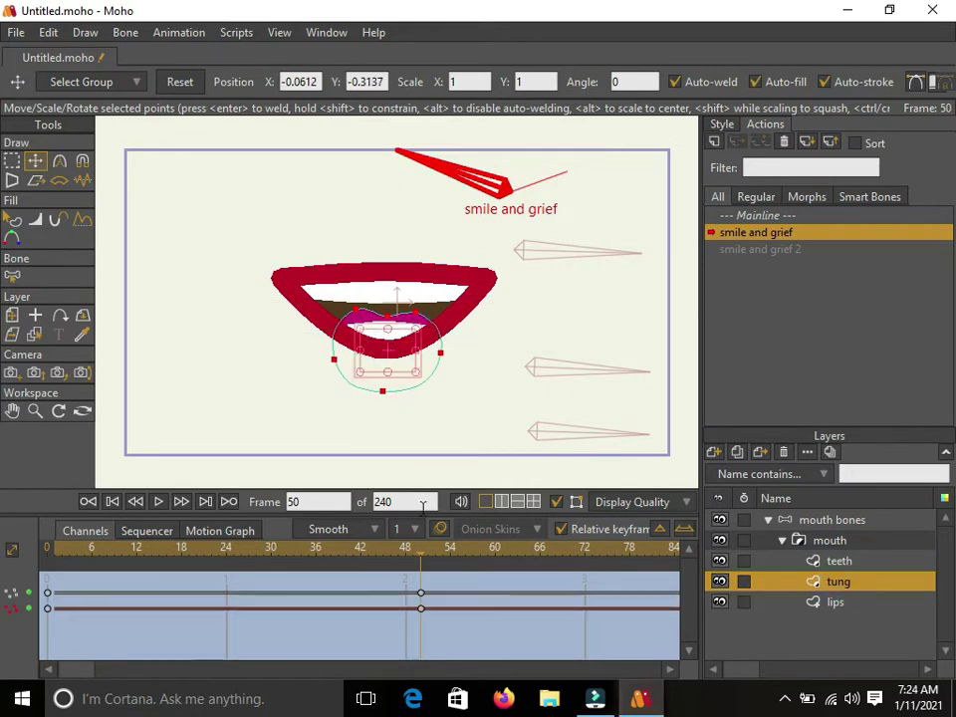
left_click(118, 571)
left_click_drag(119, 571, 34, 547)
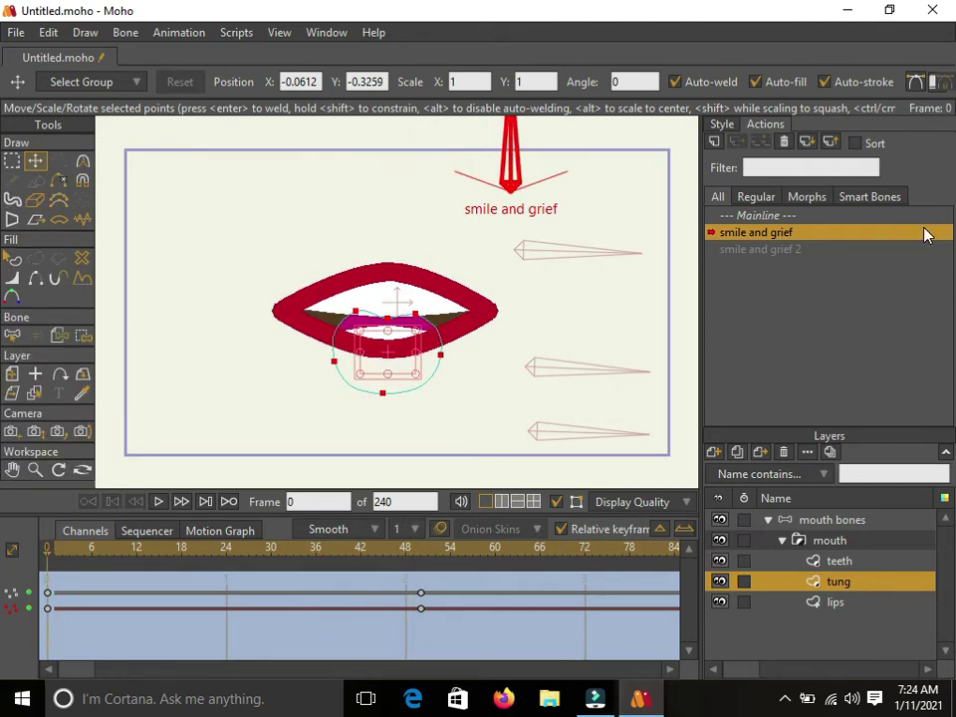
left_click(812, 216)
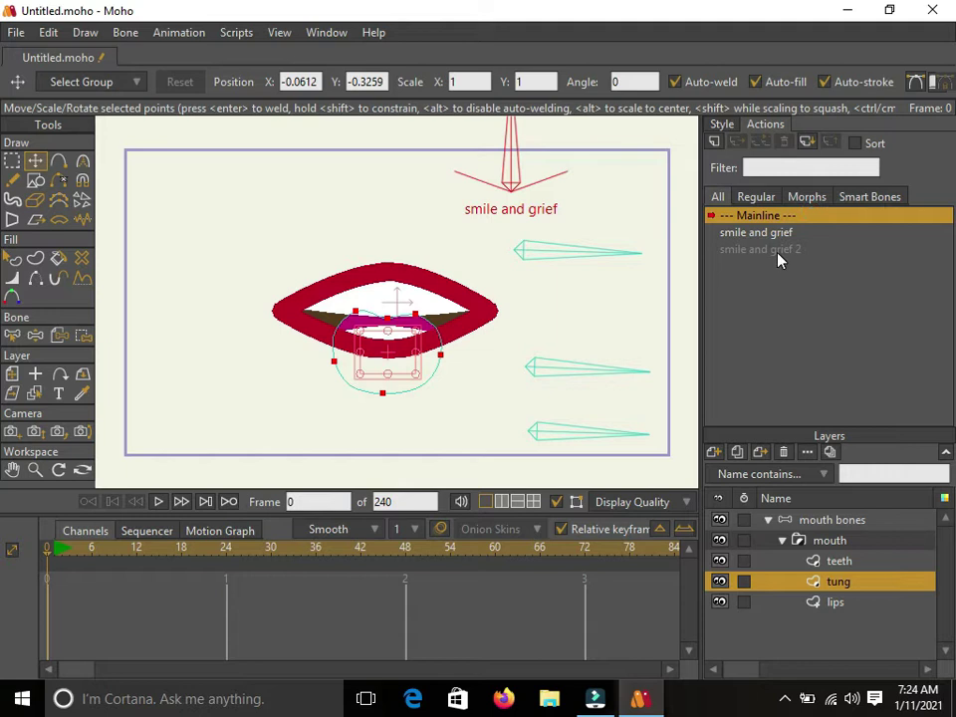
left_click(789, 250)
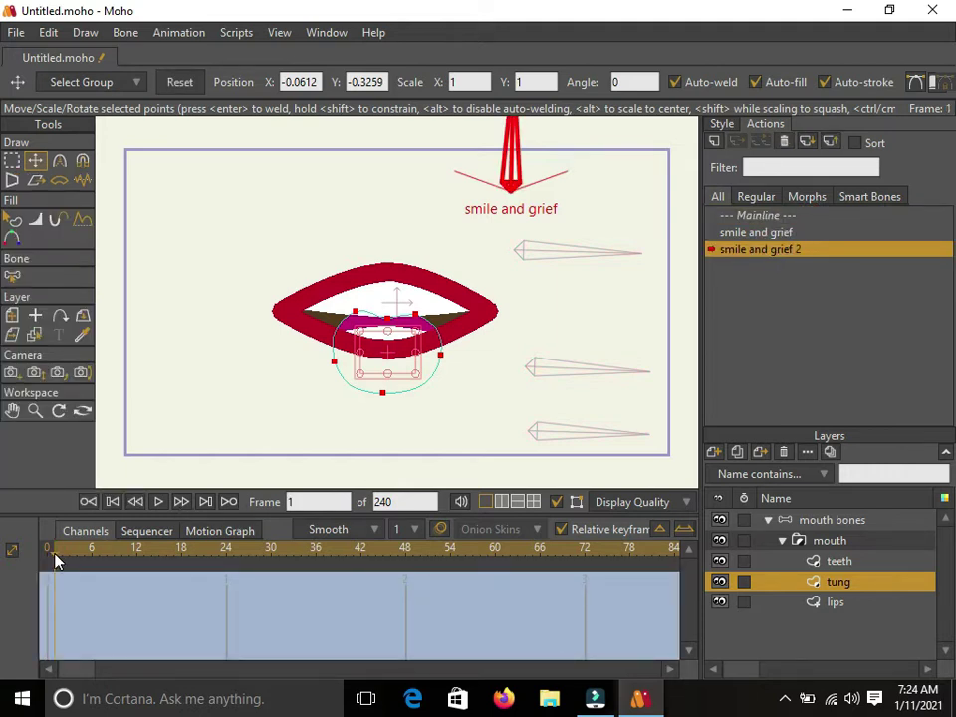
left_click(418, 612)
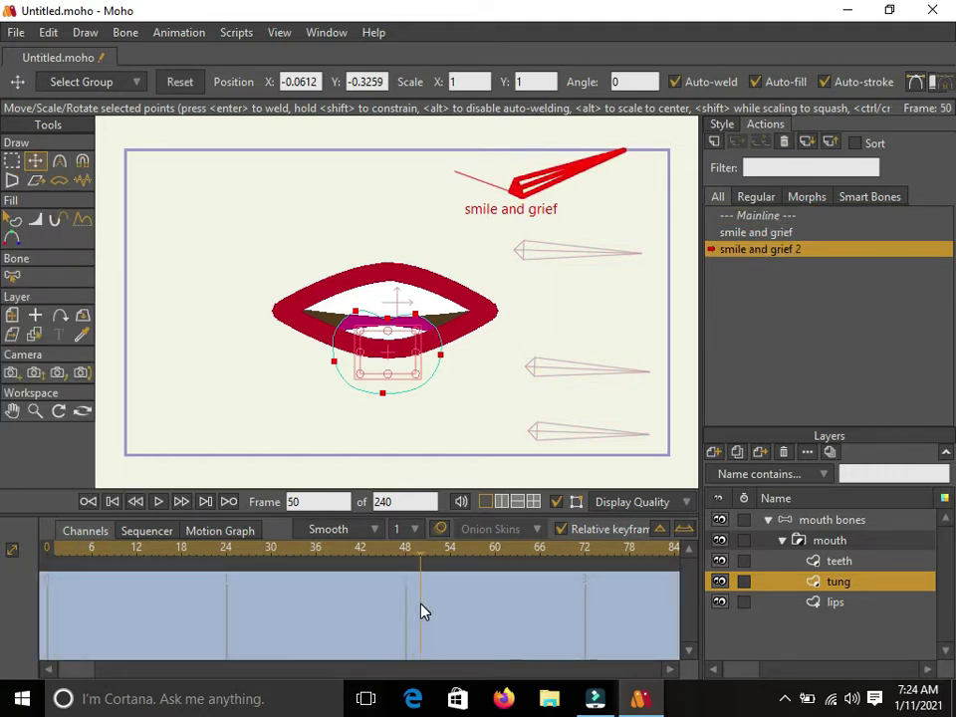
left_click(763, 217)
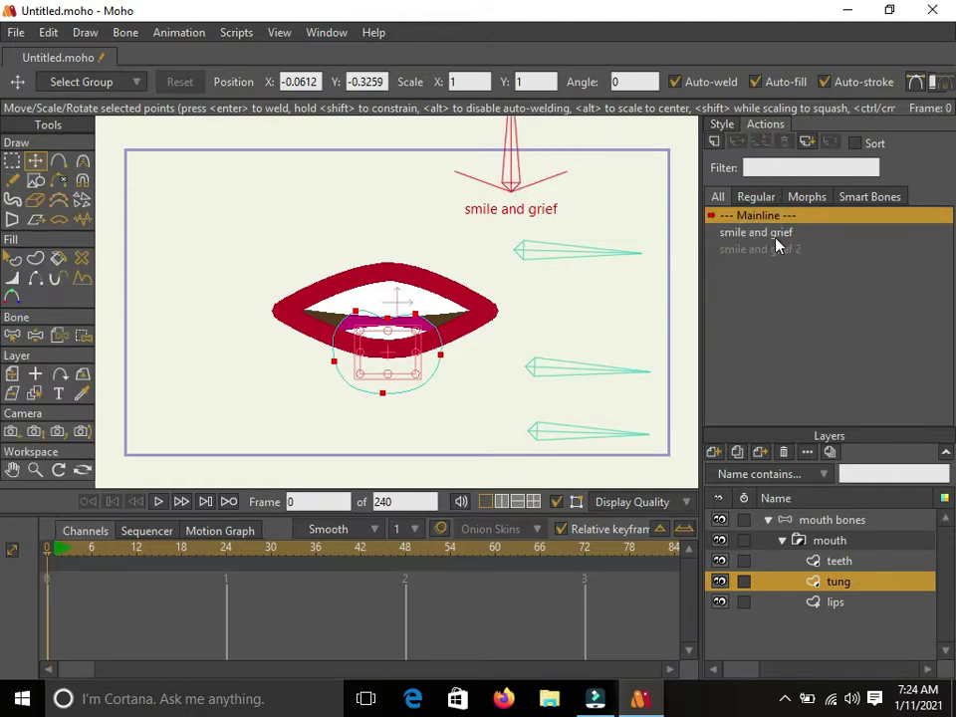
double_click(758, 232)
left_click_drag(54, 560, 15, 543)
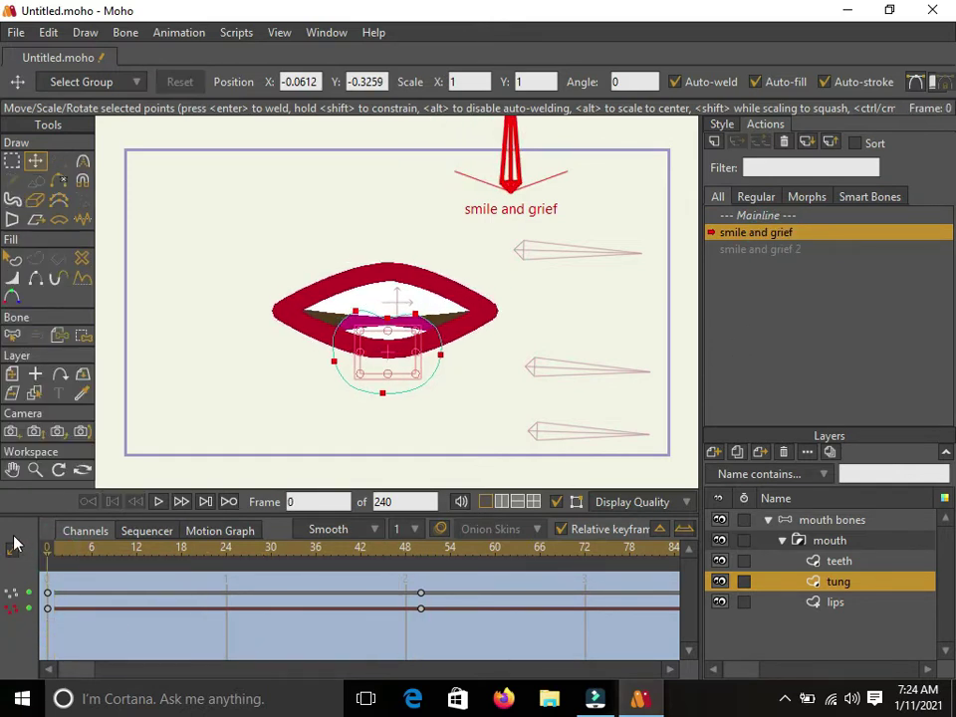
At frame 50 of the smile and grief 2 action, lower both corner points of the lips layer into a grief shape.
left_click(783, 249)
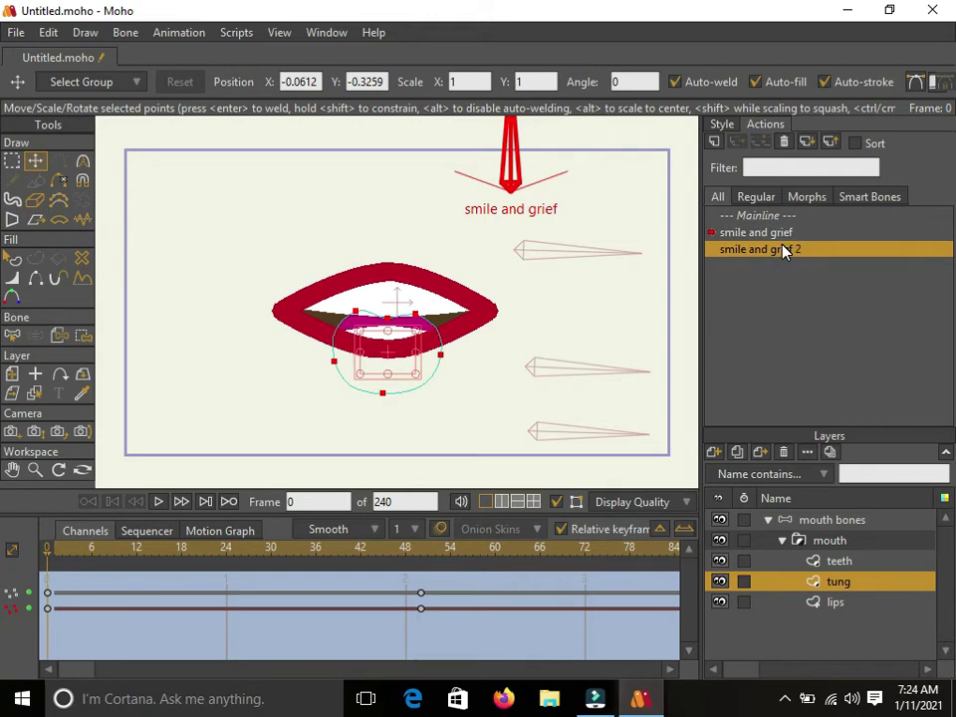
double_click(783, 249)
left_click_drag(54, 559, 420, 583)
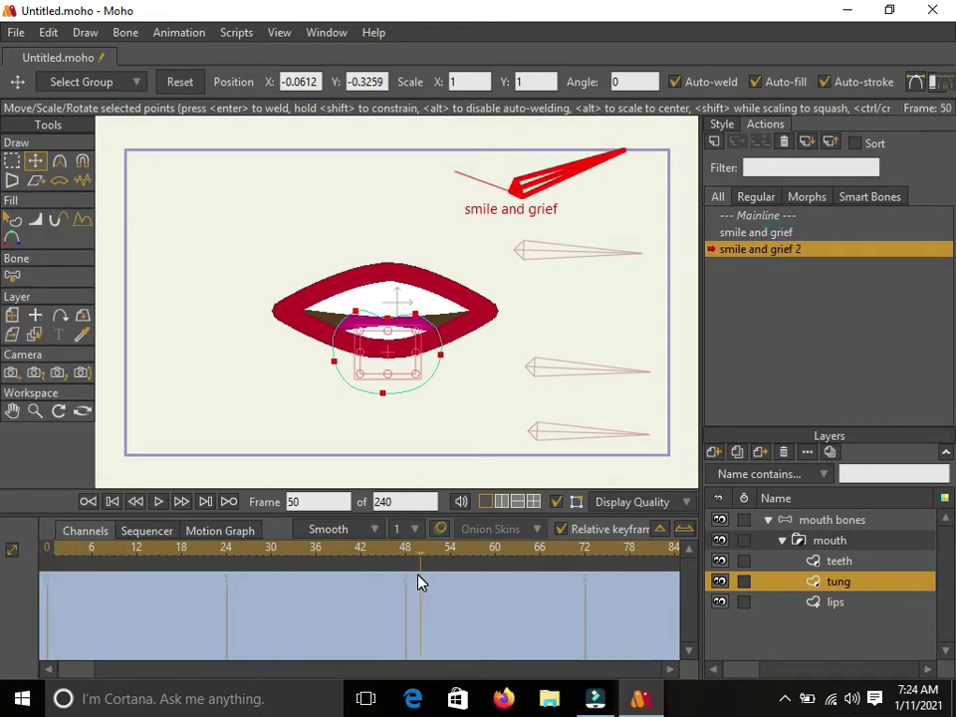
left_click(785, 605)
left_click(395, 317)
mouse_move(395, 318)
left_mouse_down()
mouse_move(395, 337)
mouse_move(392, 328)
left_mouse_up()
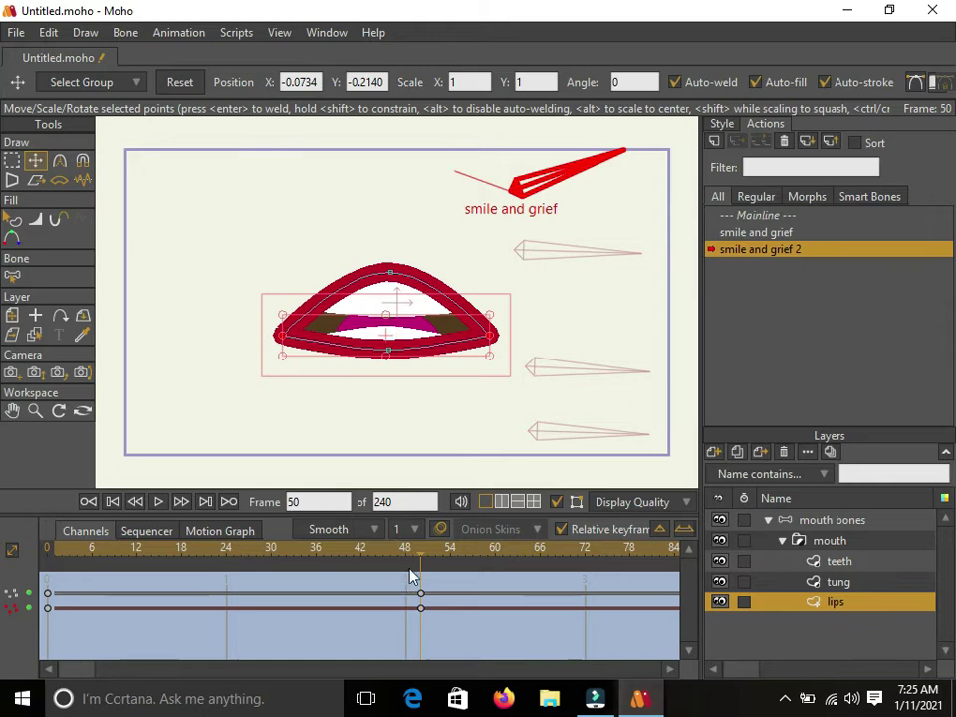
mouse_move(421, 563)
left_mouse_down()
mouse_move(166, 531)
mouse_move(421, 564)
left_mouse_up()
At frame 50, lower the tongue and lower teeth slightly and nudge the upper teeth up to suit the grief shape; return to the mainline.
left_click(839, 582)
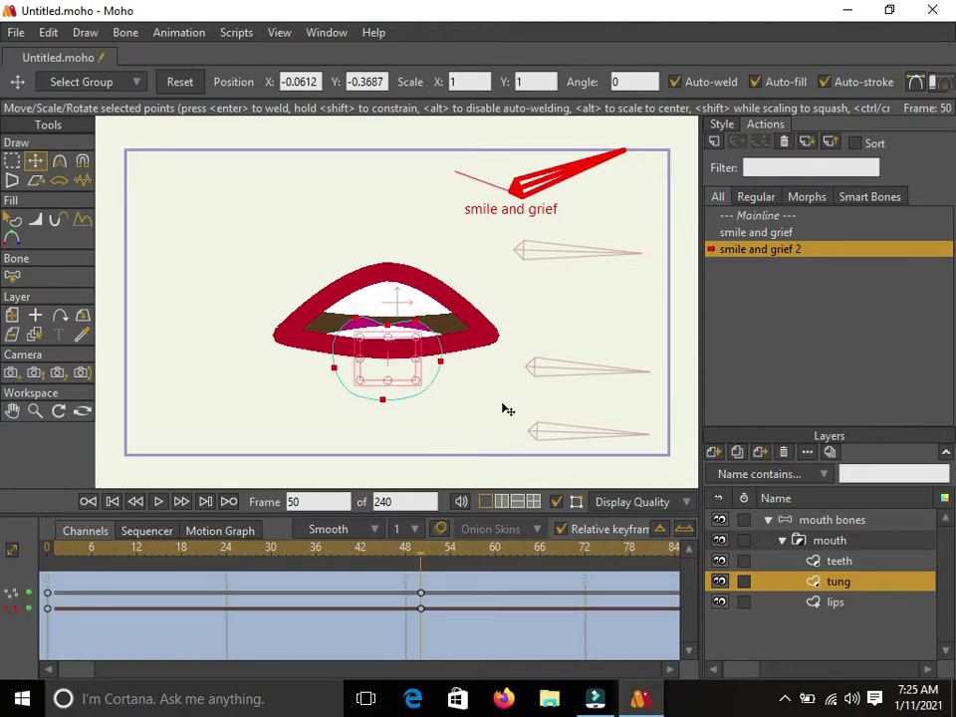
left_click(818, 561)
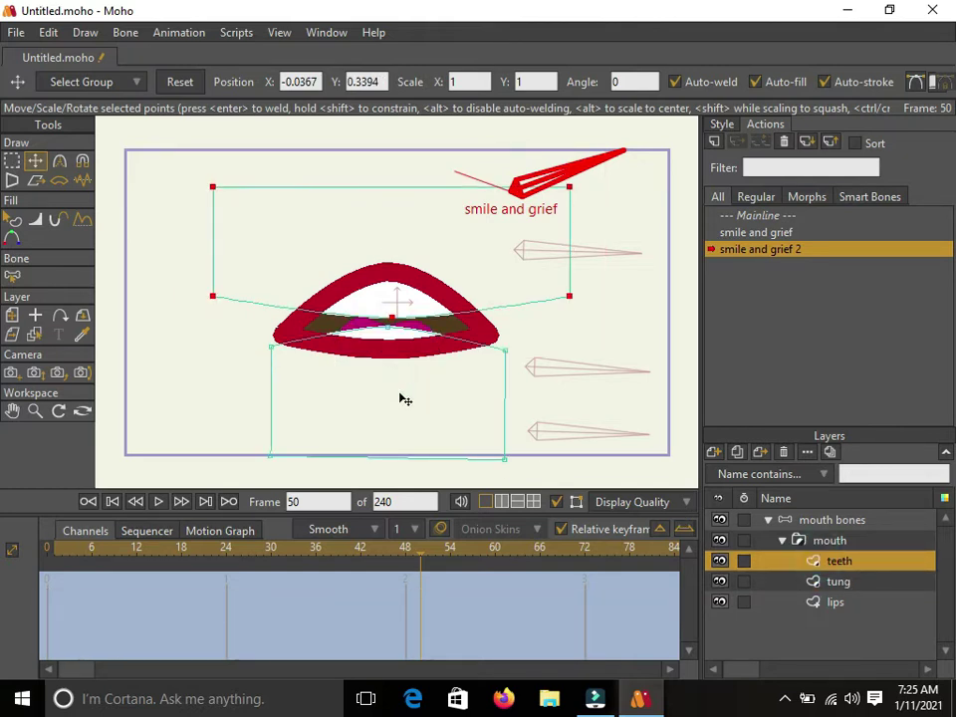
key("ctrl+a")
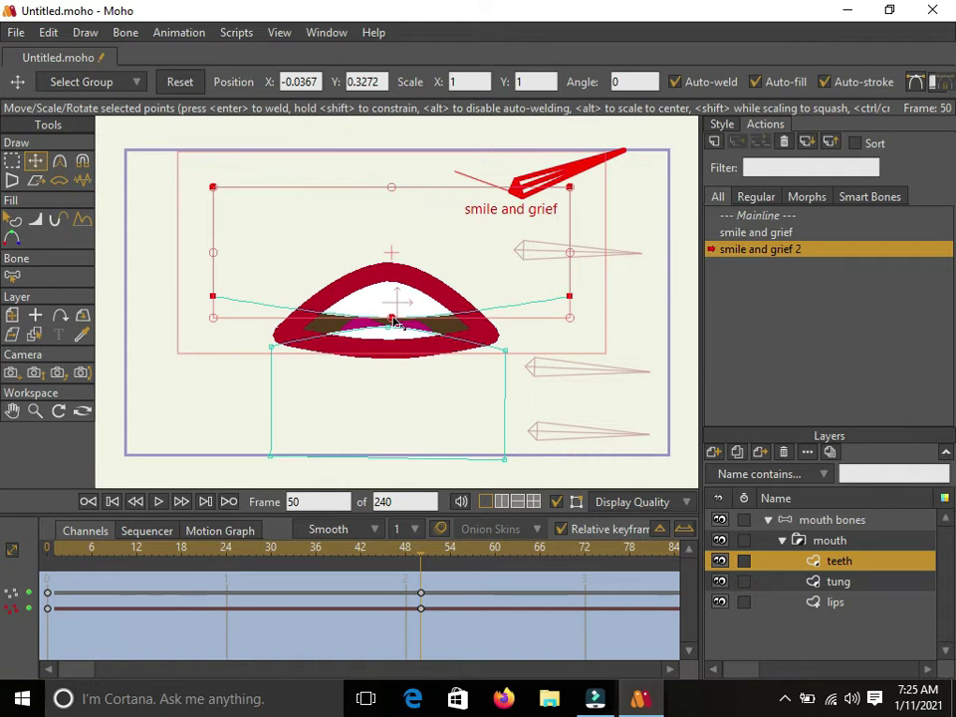
left_click(386, 383)
left_click(397, 405)
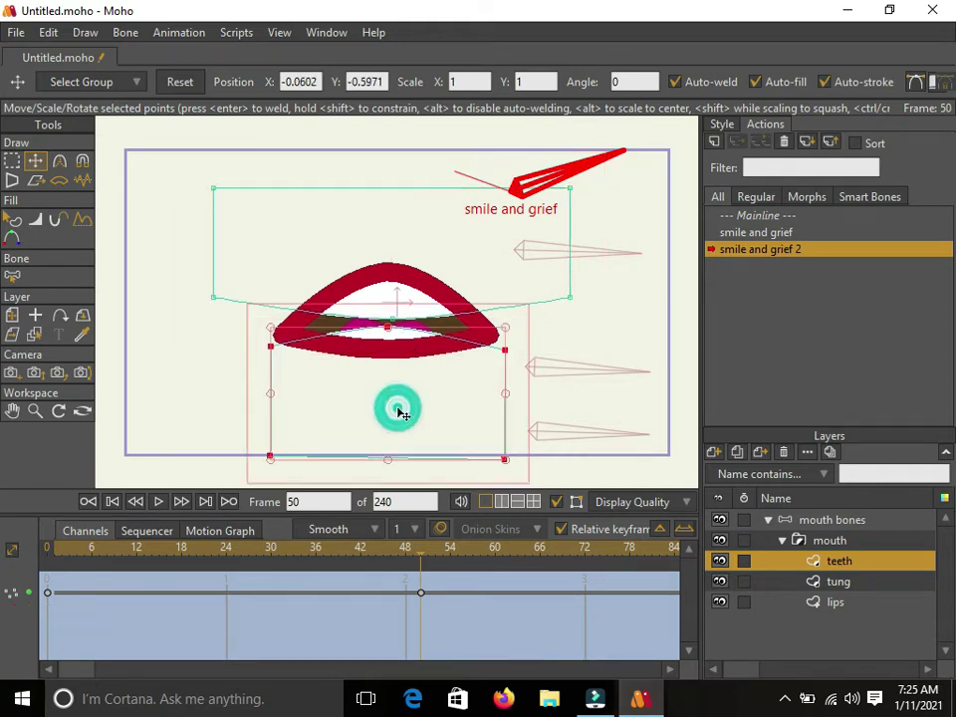
left_click_drag(403, 408, 407, 411)
mouse_move(431, 559)
left_mouse_down()
mouse_move(298, 558)
mouse_move(367, 546)
mouse_move(156, 527)
mouse_move(412, 571)
mouse_move(181, 552)
mouse_move(423, 554)
left_mouse_up()
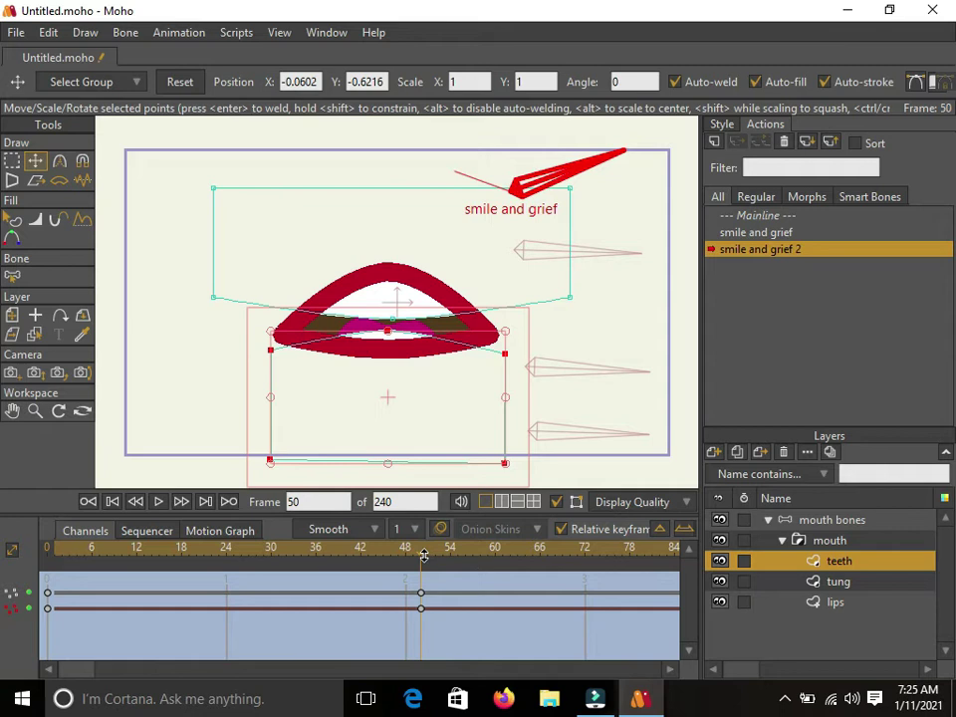
left_click(422, 250)
left_click(433, 241)
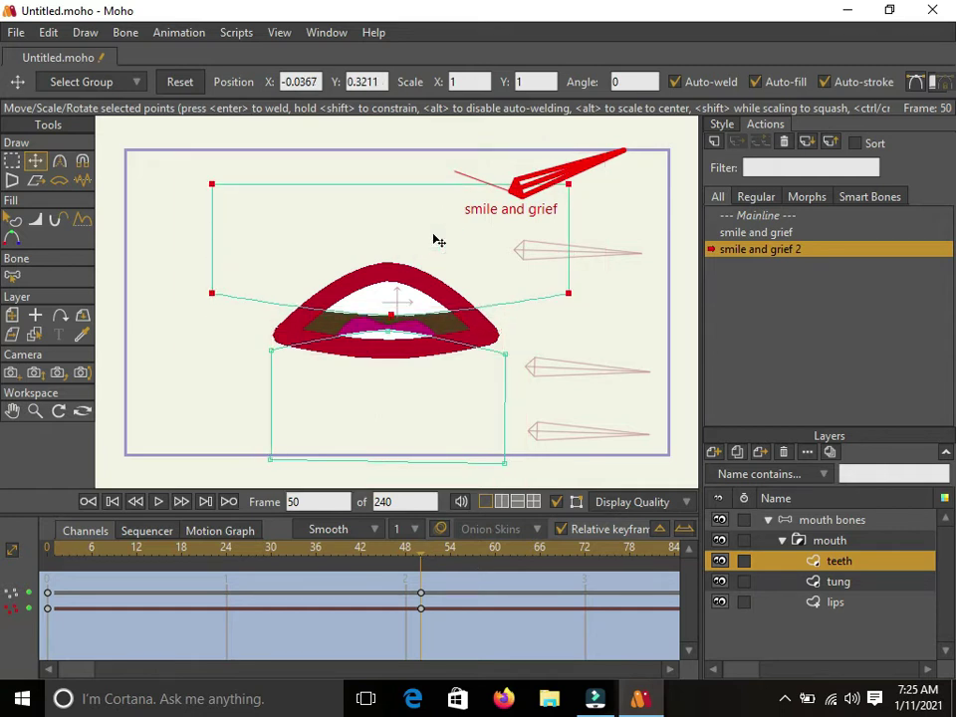
left_click_drag(415, 564, 11, 535)
left_click(753, 214)
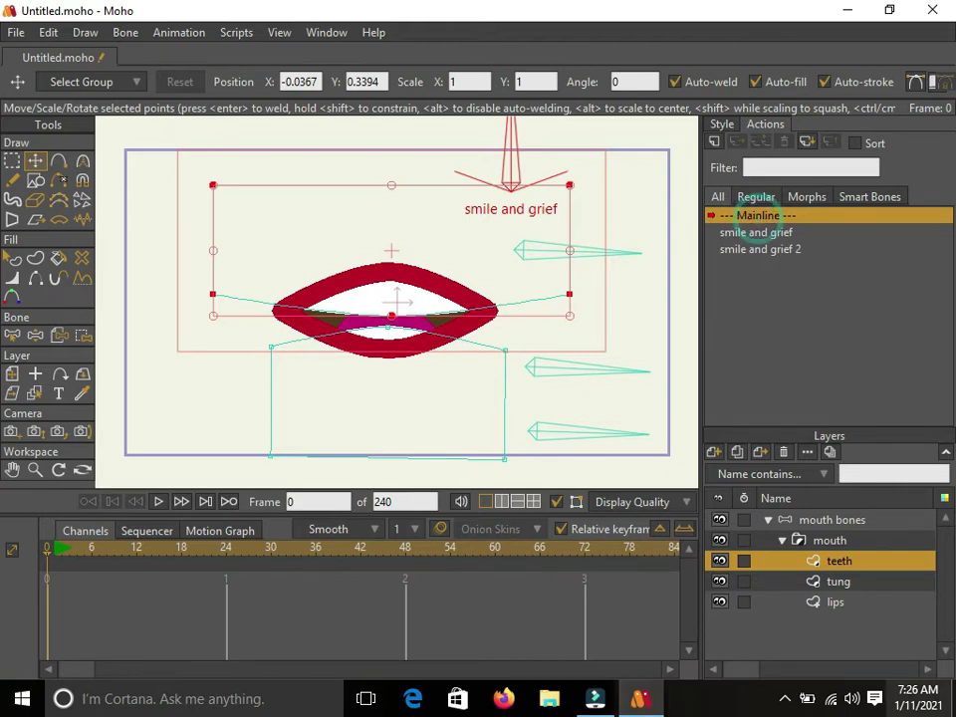
On the mouth bones layer, test the smile and grief dial by swinging its bone with Manipulate Bones.
double_click(871, 524)
left_click(853, 16)
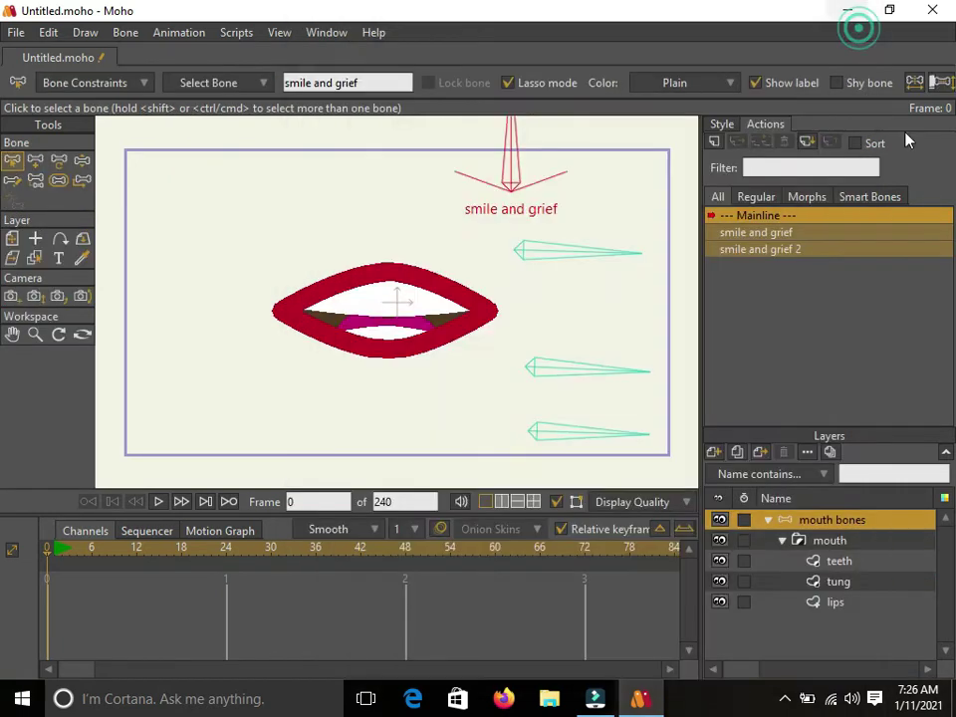
left_click(81, 159)
left_click_drag(511, 149, 556, 145)
left_click(319, 189)
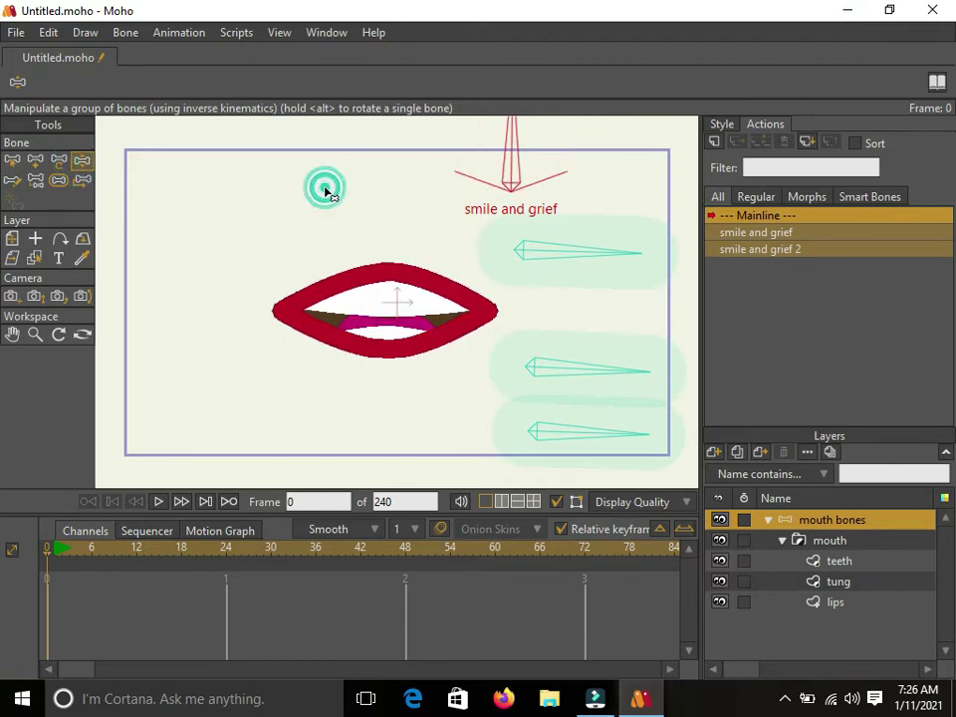
left_click(57, 182)
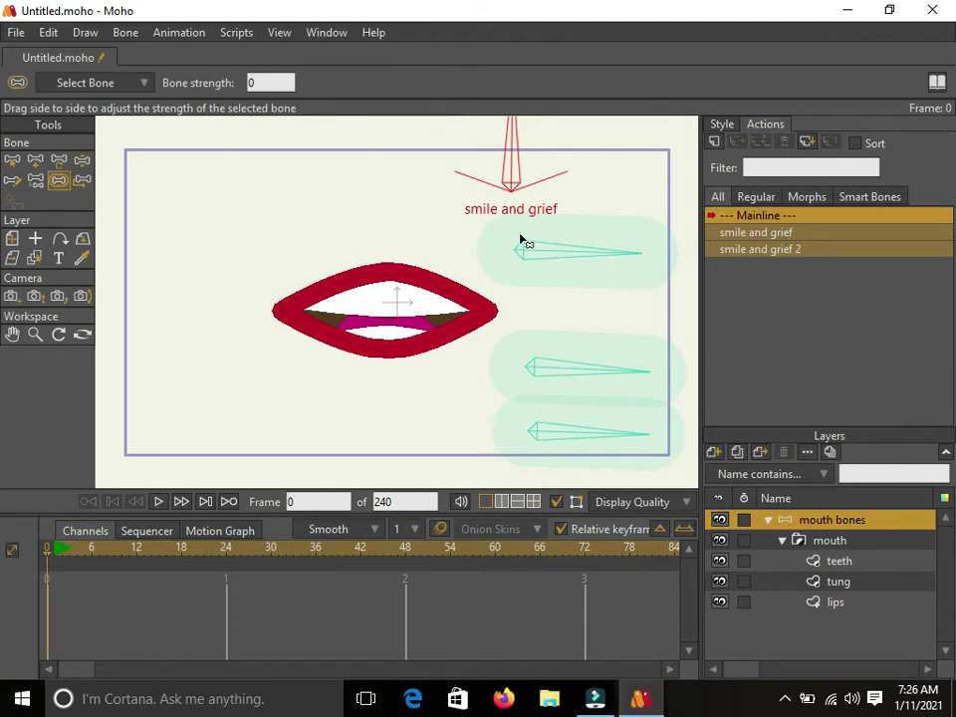
Make a smart bone dial for the open and close bone with angles -70 to 70, 50 frames and separate positive and negative actions.
left_click(12, 159)
left_click(189, 211)
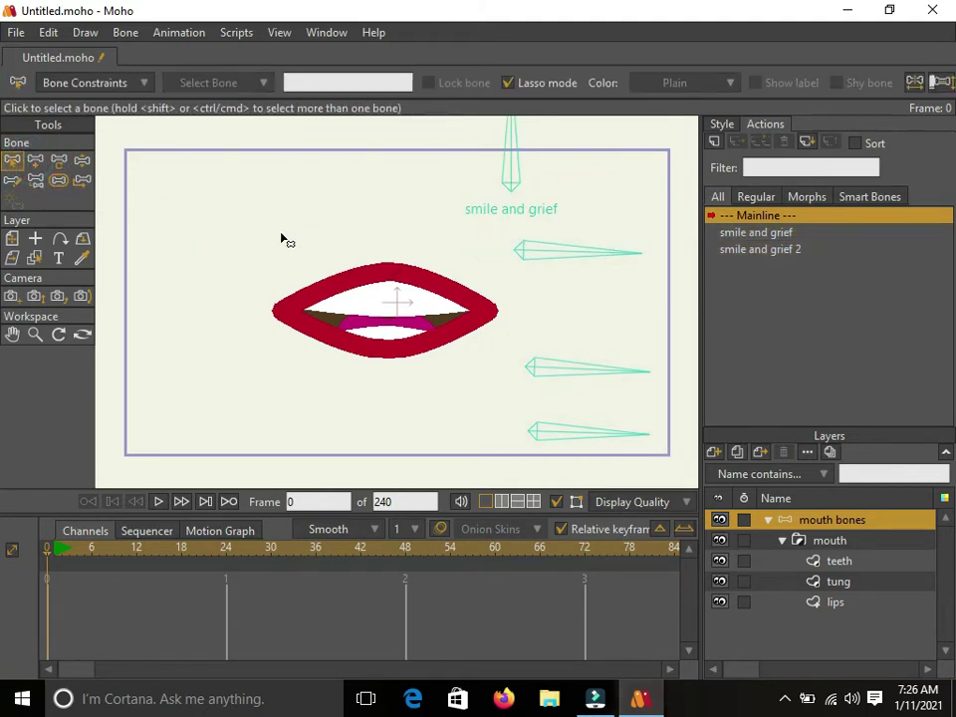
left_click(563, 252)
left_click(127, 32)
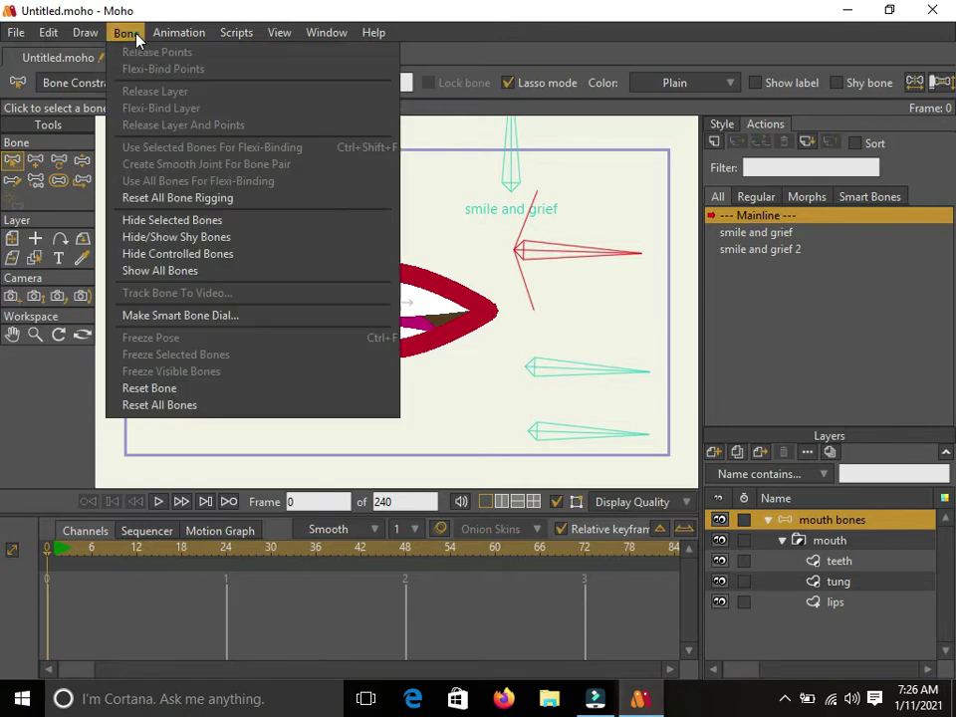
left_click(203, 315)
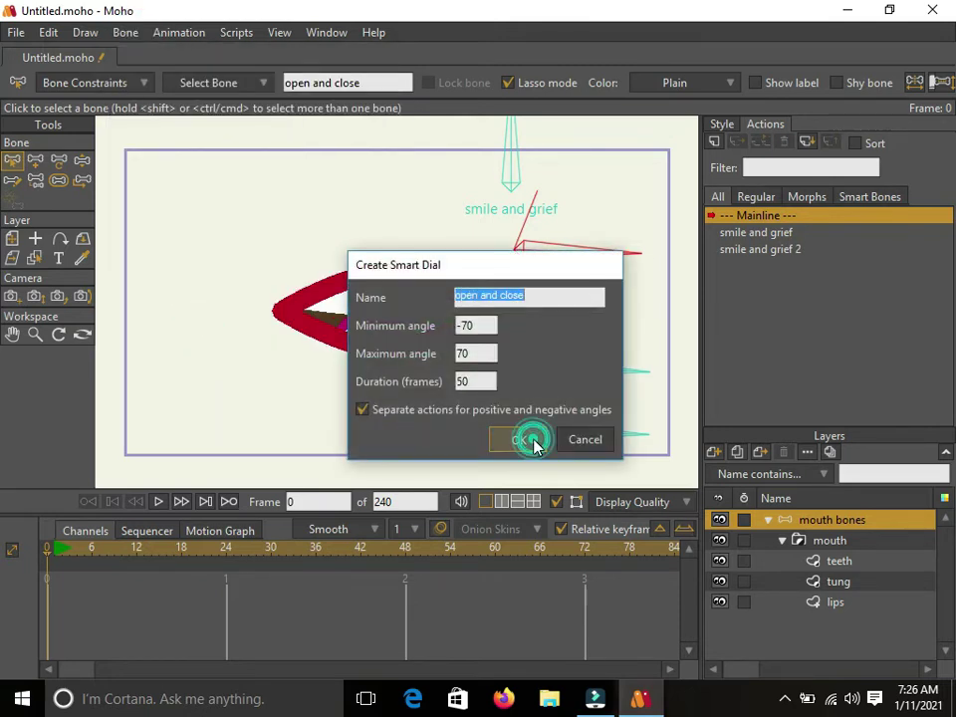
left_click(528, 440)
At frame 50 of the open and close action, raise the upper lip's middle point and lower the lower lip's to open the mouth.
left_click_drag(47, 559, 424, 572)
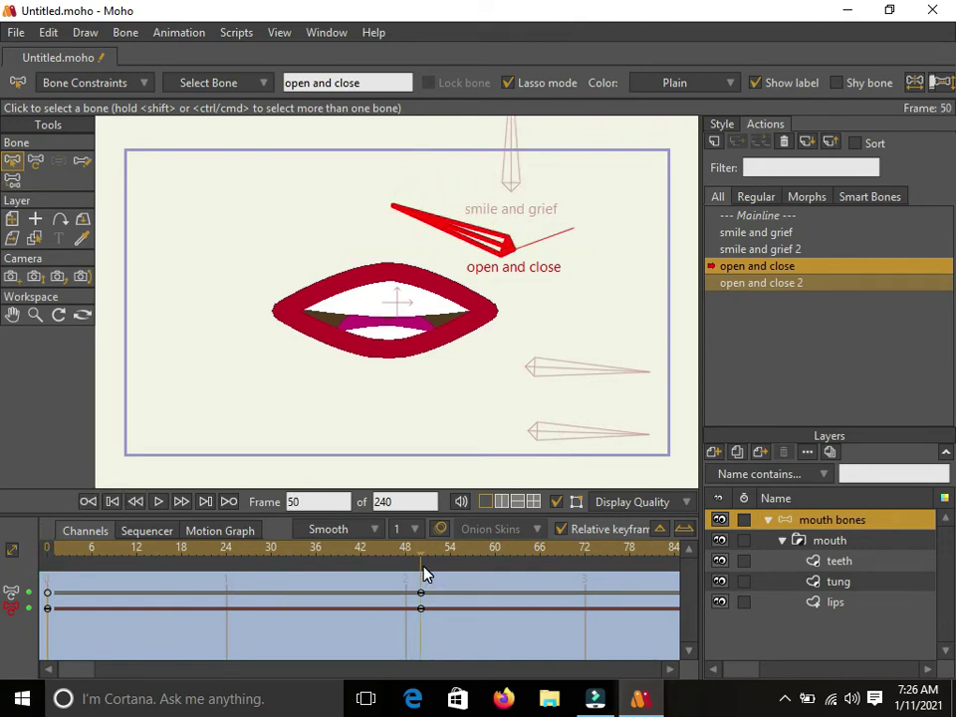
left_click(836, 602)
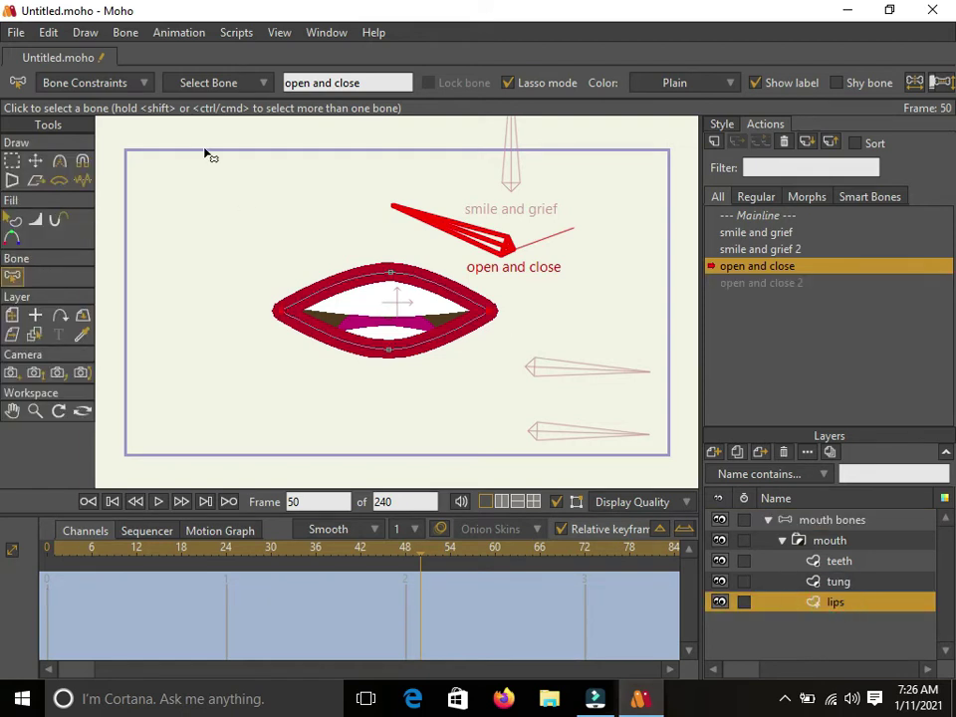
left_click(12, 160)
left_click_drag(358, 247, 430, 451)
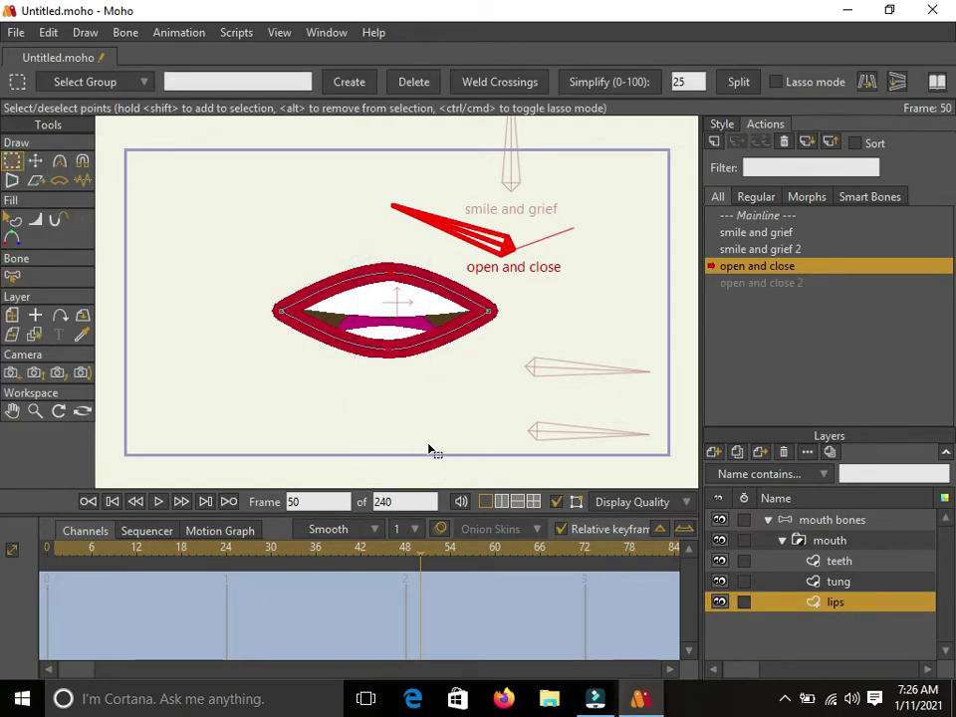
left_click(35, 161)
left_click_drag(390, 273, 393, 238)
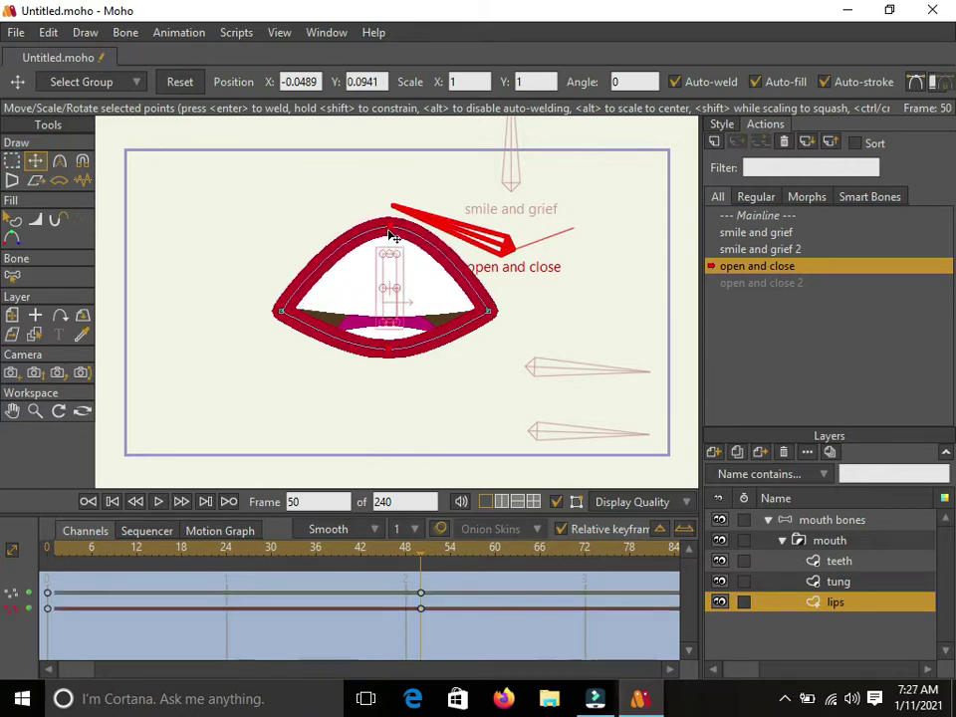
left_click_drag(388, 327, 395, 367)
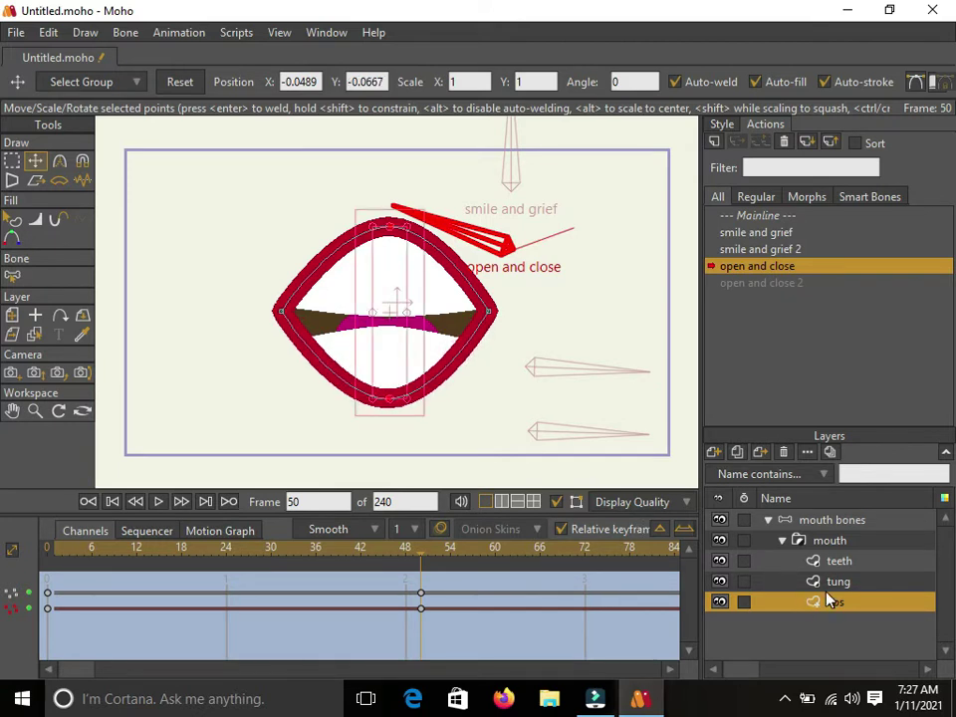
On the teeth layer at frame 50, raise the upper teeth and lower the lower teeth to fit the open mouth.
left_click(839, 561)
left_click_drag(396, 263, 401, 213)
left_click_drag(401, 347, 407, 406)
left_click(404, 367)
Lower the tongue on the tung layer at frame 50 of the open and close action, and return to the mainline.
left_click(838, 586)
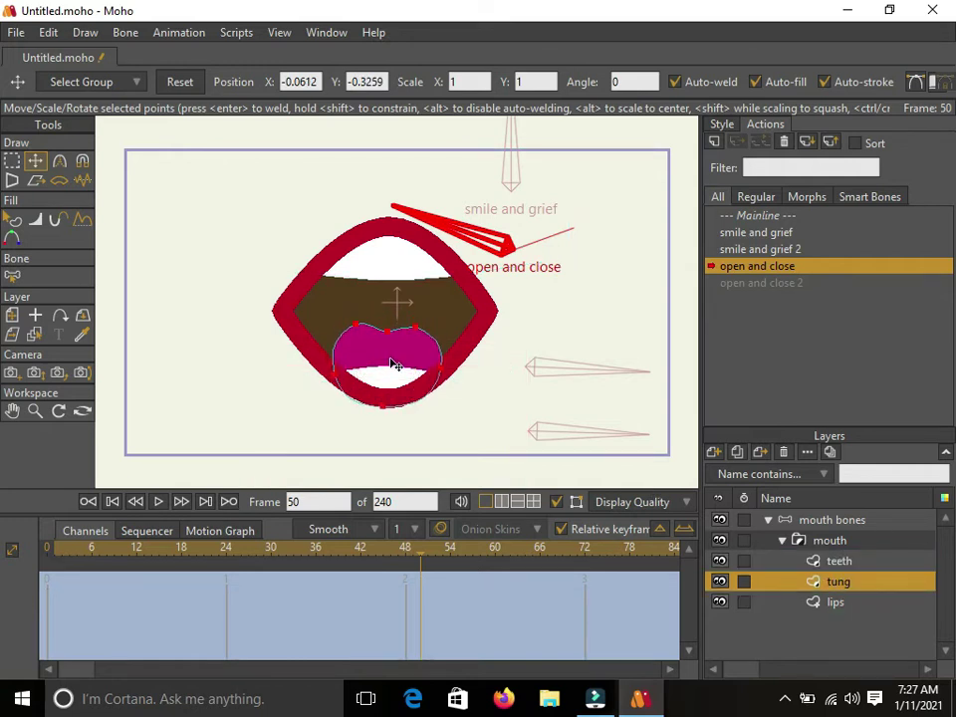
mouse_move(391, 363)
left_mouse_down()
mouse_move(431, 373)
mouse_move(398, 368)
left_mouse_up()
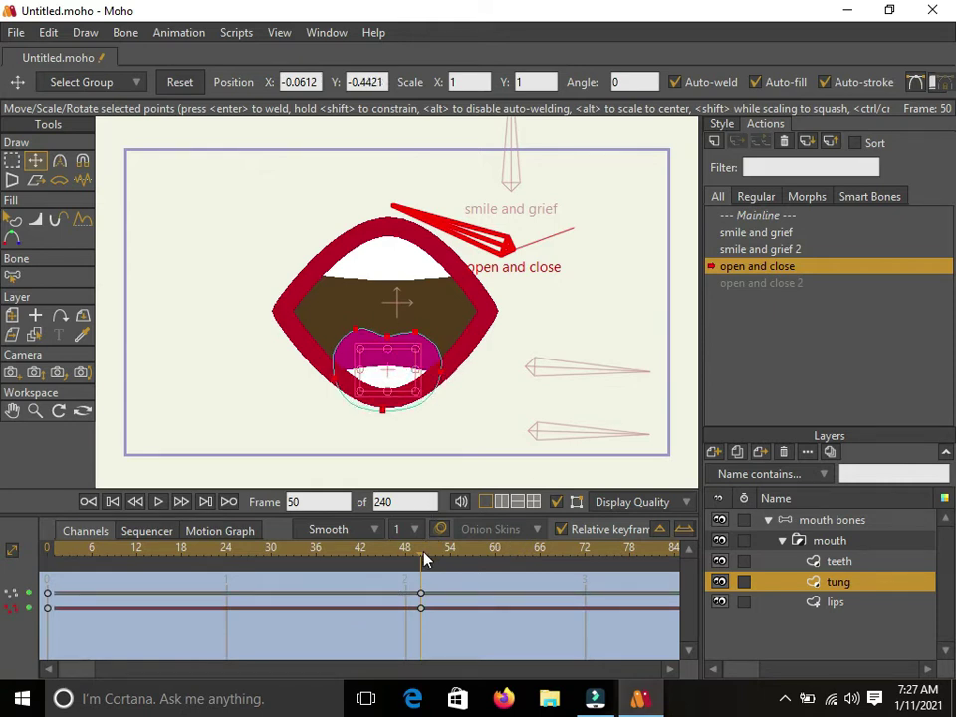
left_click_drag(423, 557, 8, 473)
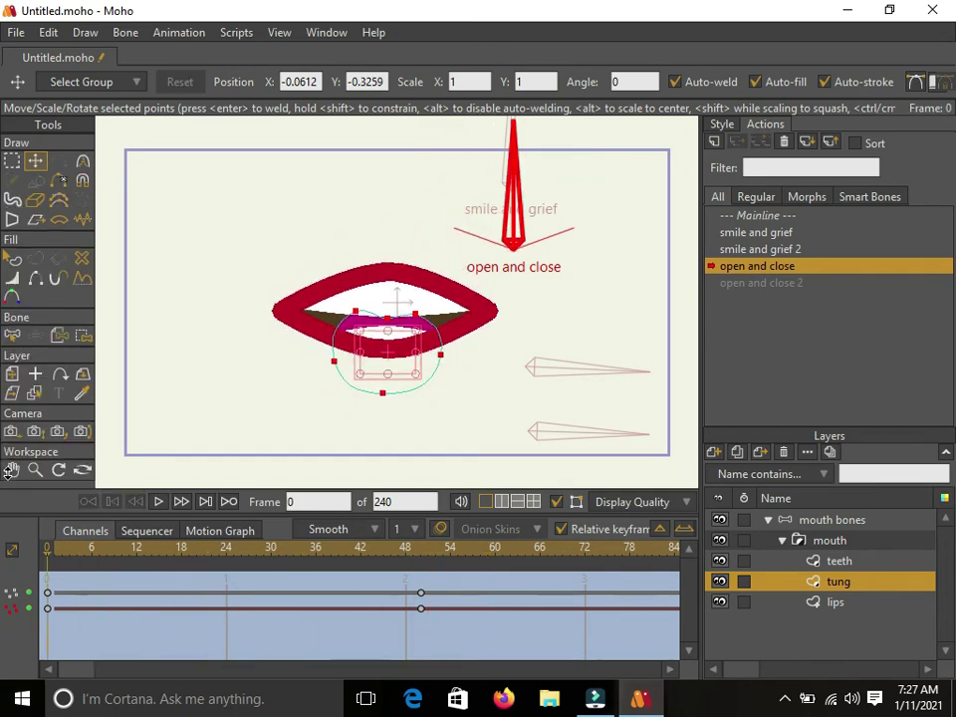
left_click(774, 217)
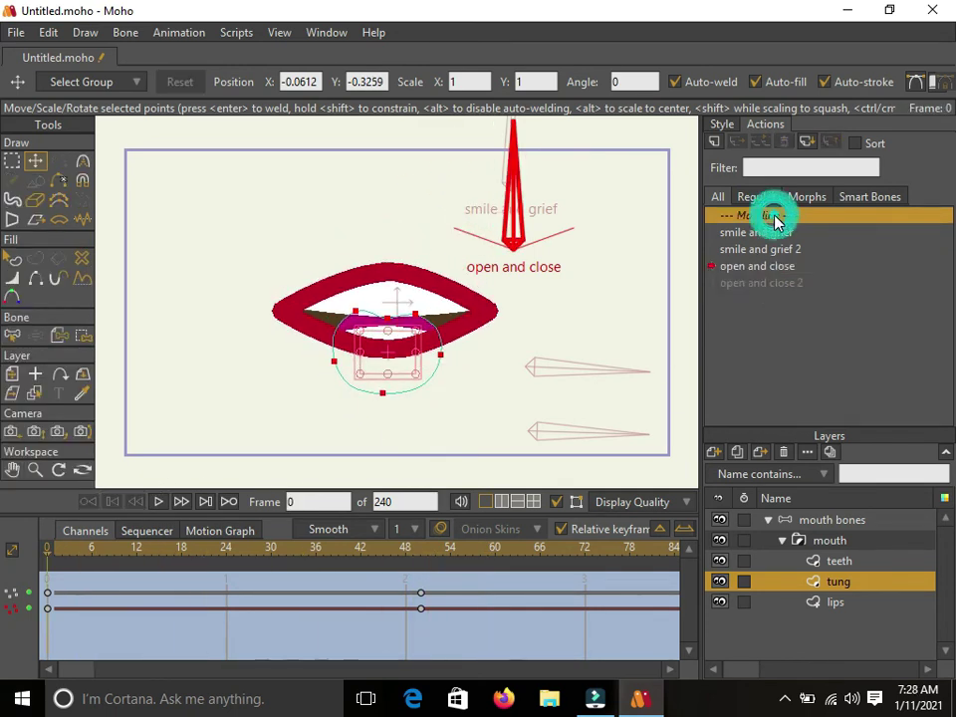
double_click(774, 217)
At frame 50 of the open and close 2 action, lower the upper lip's middle point and raise the lower lip's to close the mouth.
double_click(793, 283)
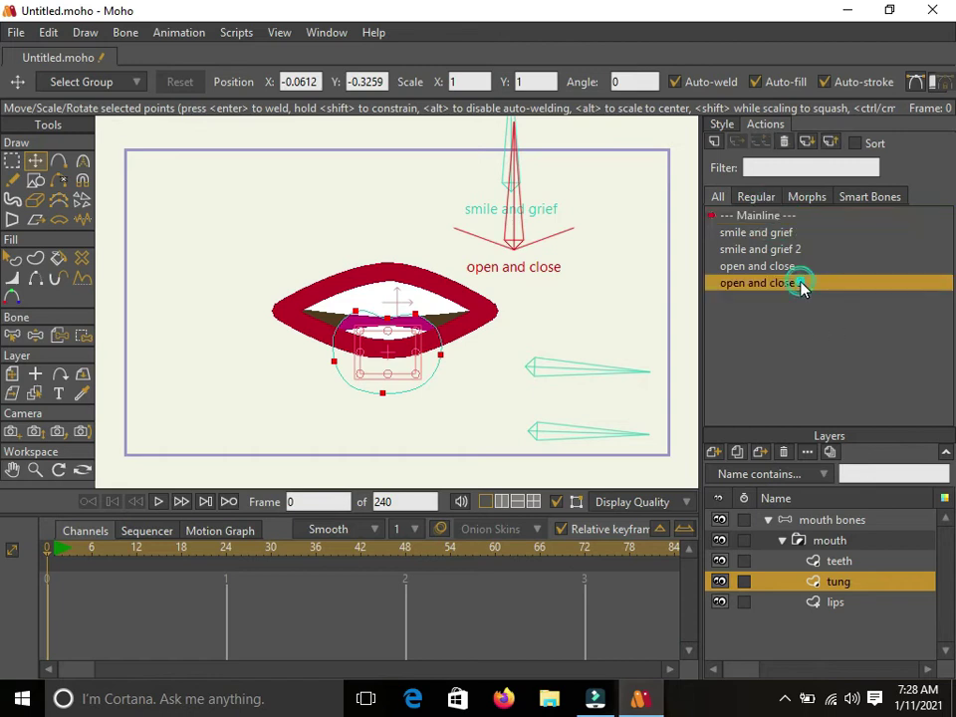
left_click_drag(55, 559, 428, 547)
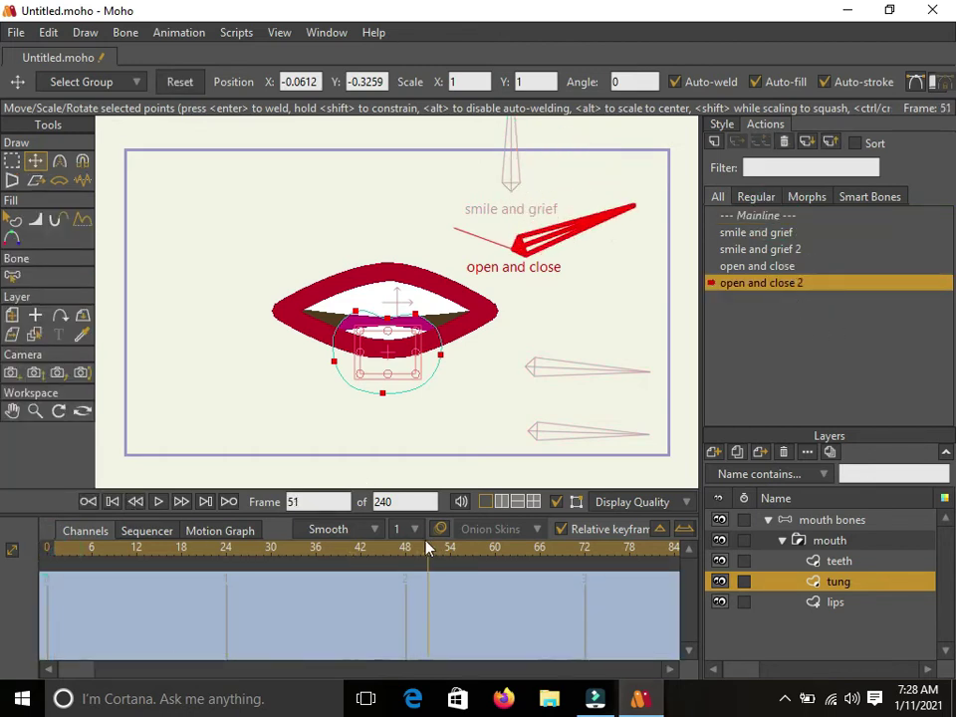
left_click(789, 605)
left_click_drag(392, 280, 392, 316)
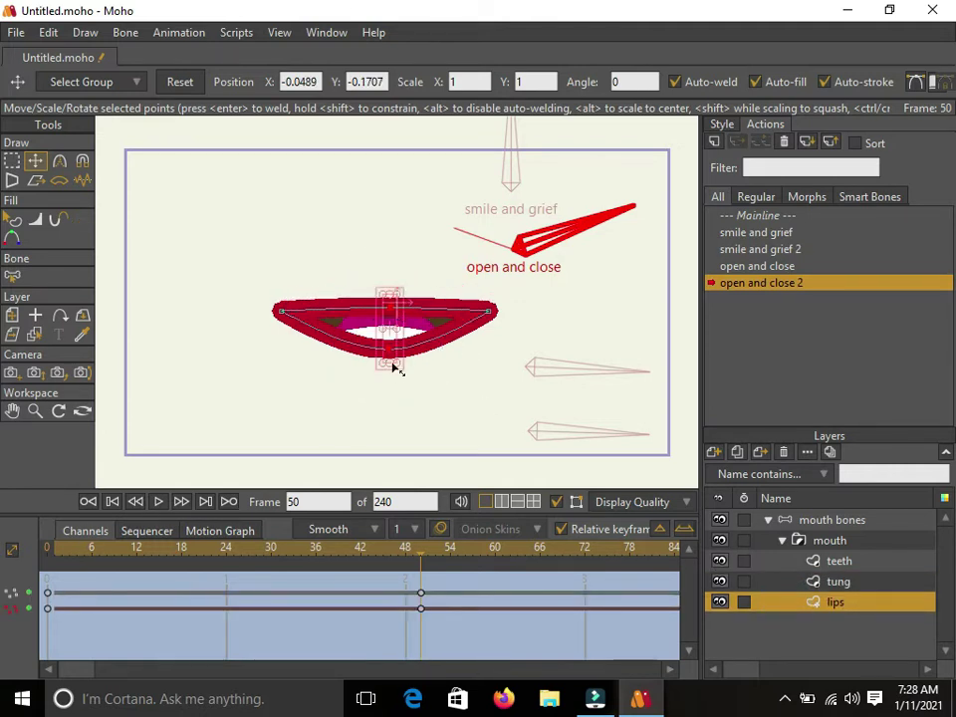
left_click_drag(395, 365, 393, 338)
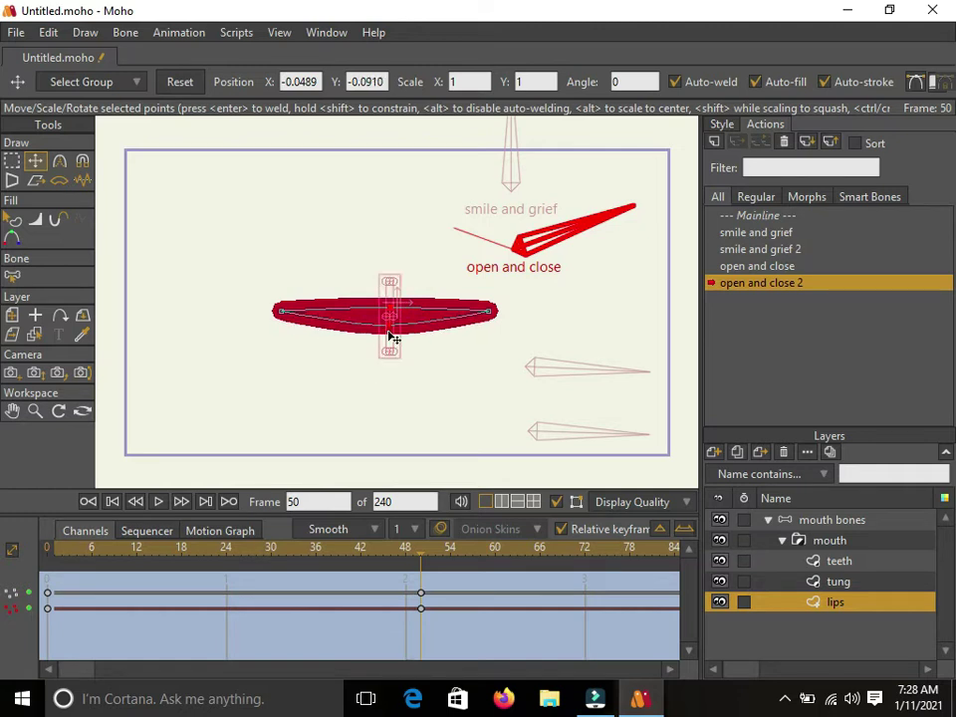
At frame 50, raise the tongue and lower teeth slightly, lower the upper teeth to fit the closed mouth, and return to the mainline.
left_click(823, 586)
left_click_drag(399, 370, 397, 364)
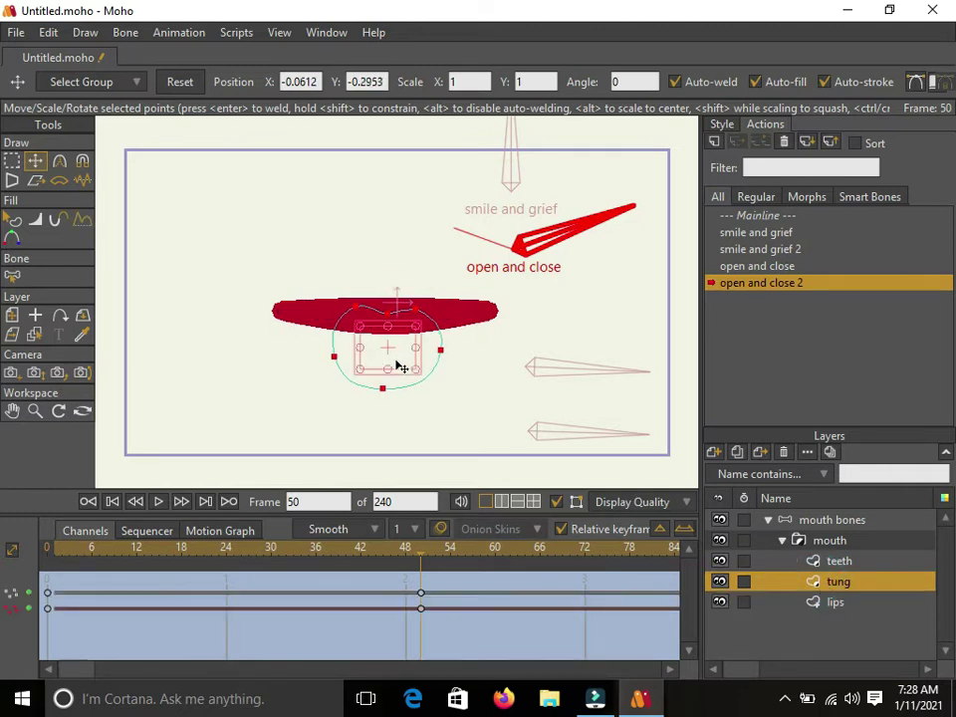
left_click(768, 563)
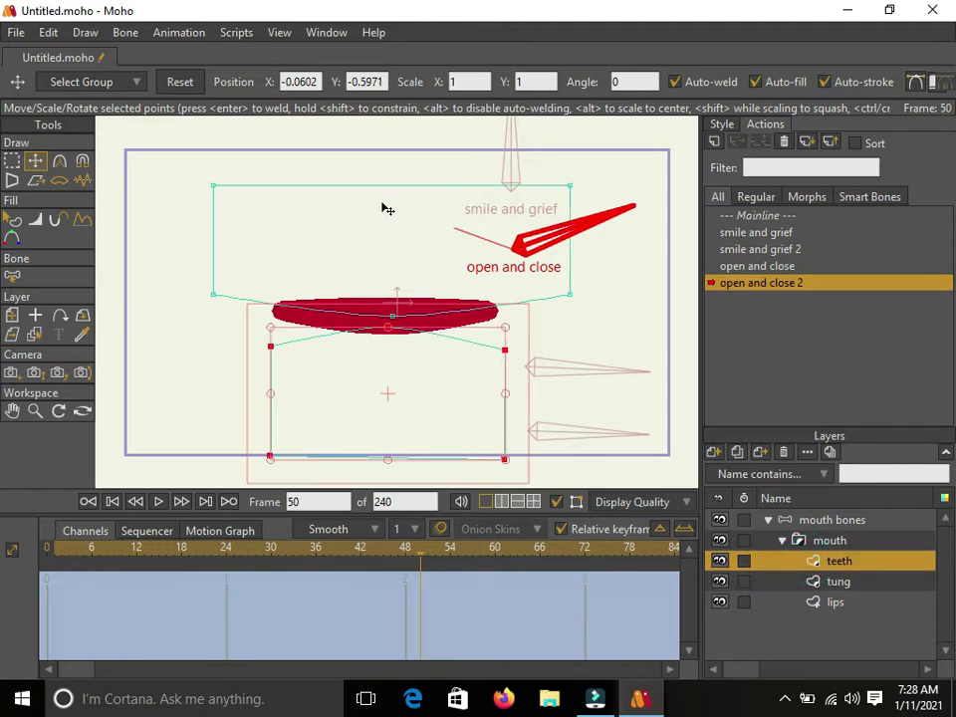
mouse_move(396, 428)
left_mouse_down()
mouse_move(395, 397)
mouse_move(397, 405)
left_mouse_up()
double_click(387, 242)
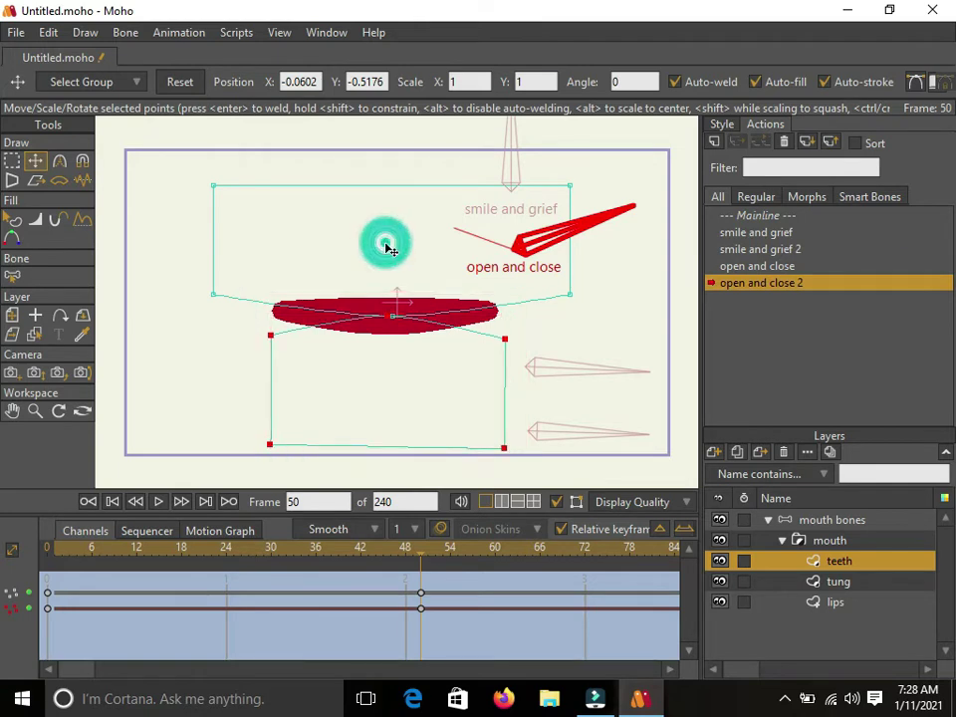
left_click_drag(390, 249, 391, 250)
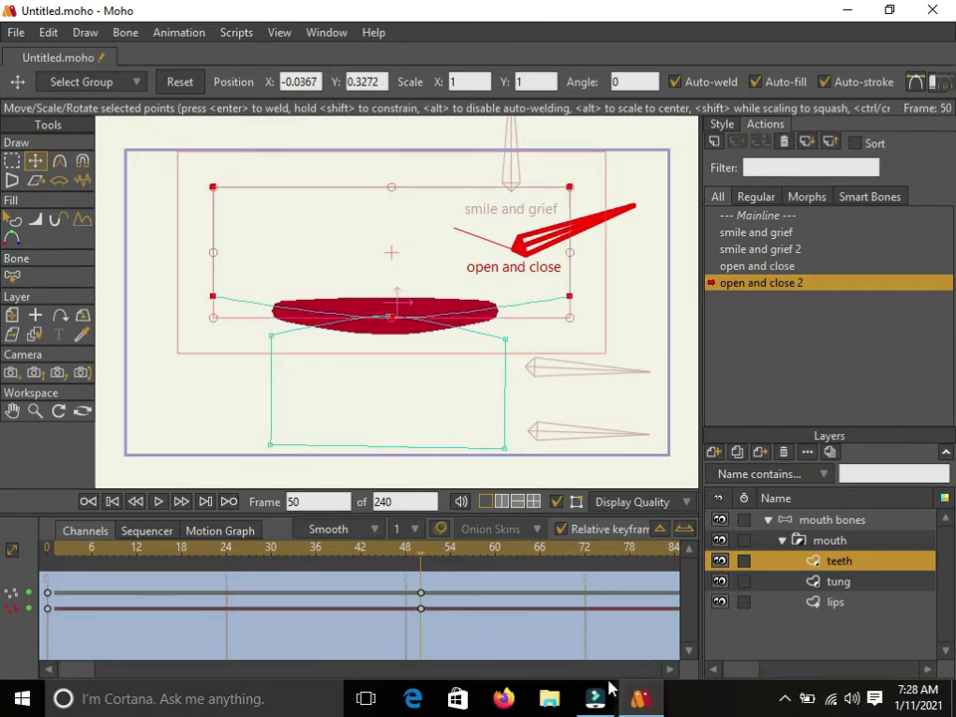
left_click_drag(418, 560, 5, 547)
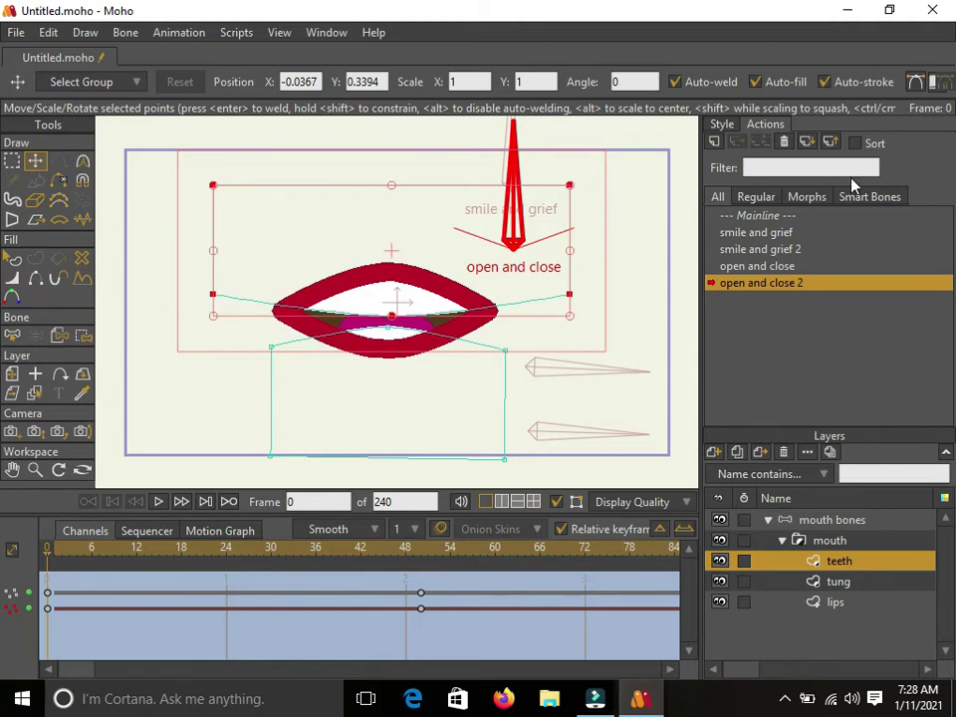
left_click(782, 216)
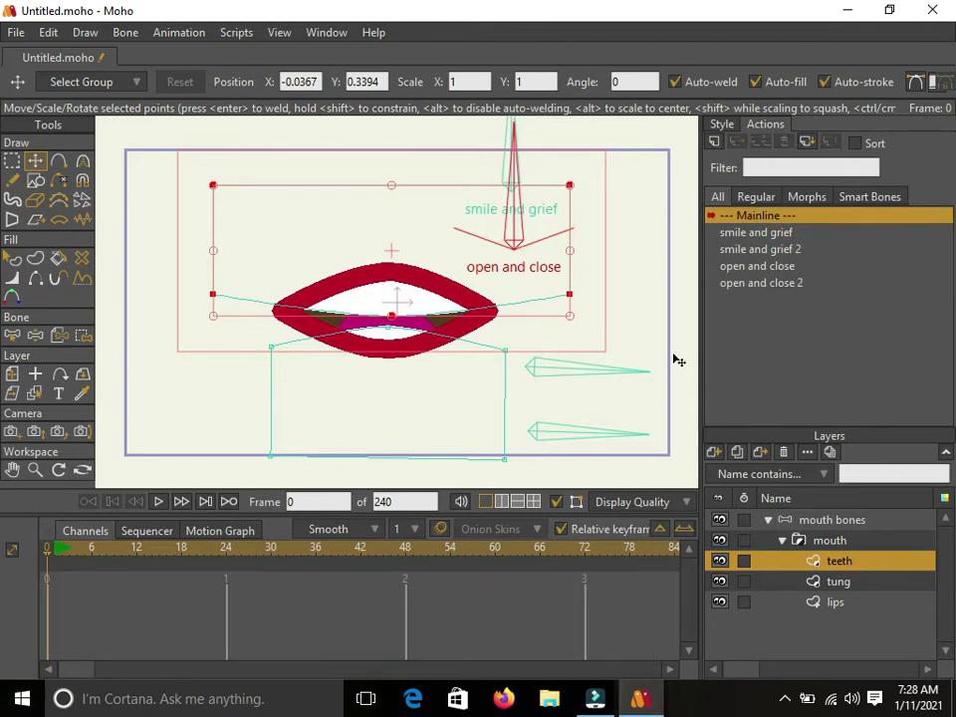
Test the open and close dial by rotating its bone on the mouth bones layer.
left_click(811, 519)
left_click(81, 158)
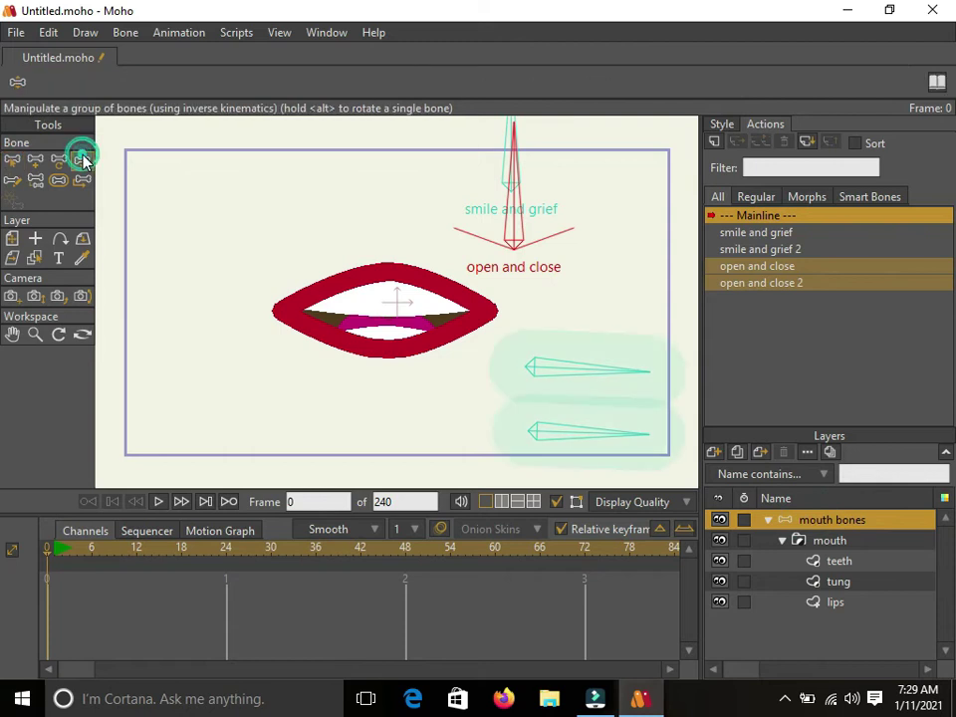
left_click_drag(517, 213, 585, 230)
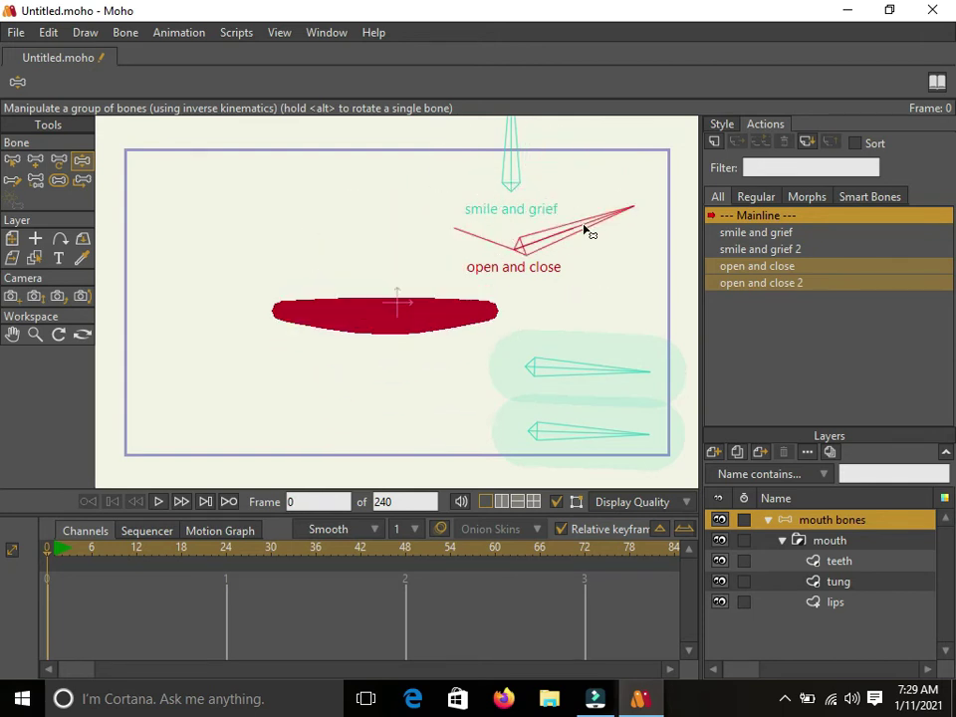
Make a smart bone dial for the narrow and wide bone with angles -70 to 70, 50 frames and separate positive and negative actions.
left_click(22, 160)
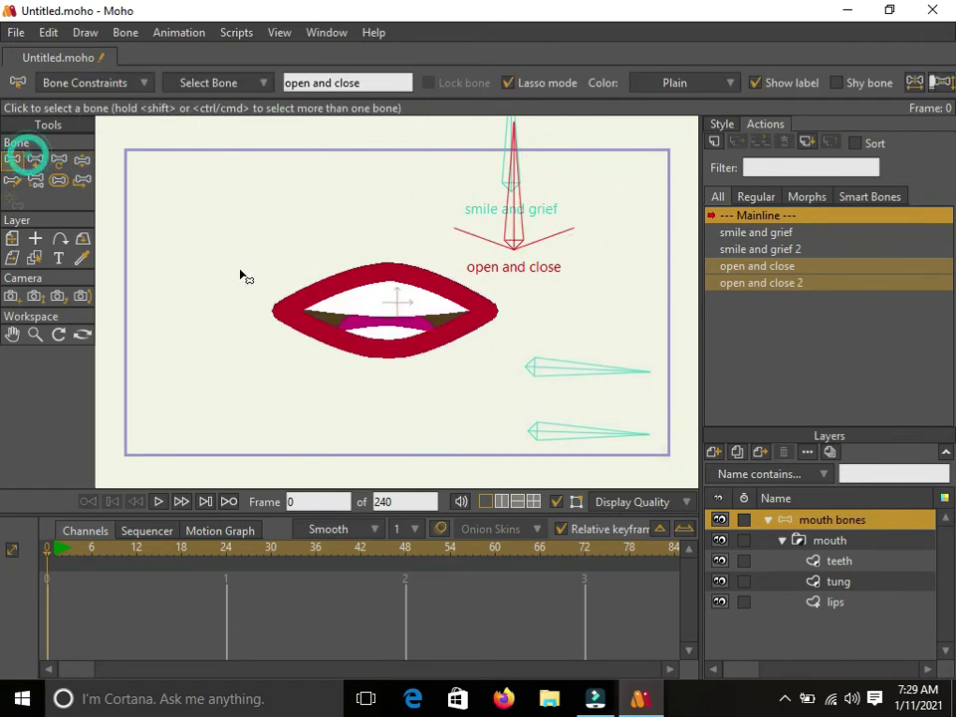
left_click(556, 375)
left_click(124, 33)
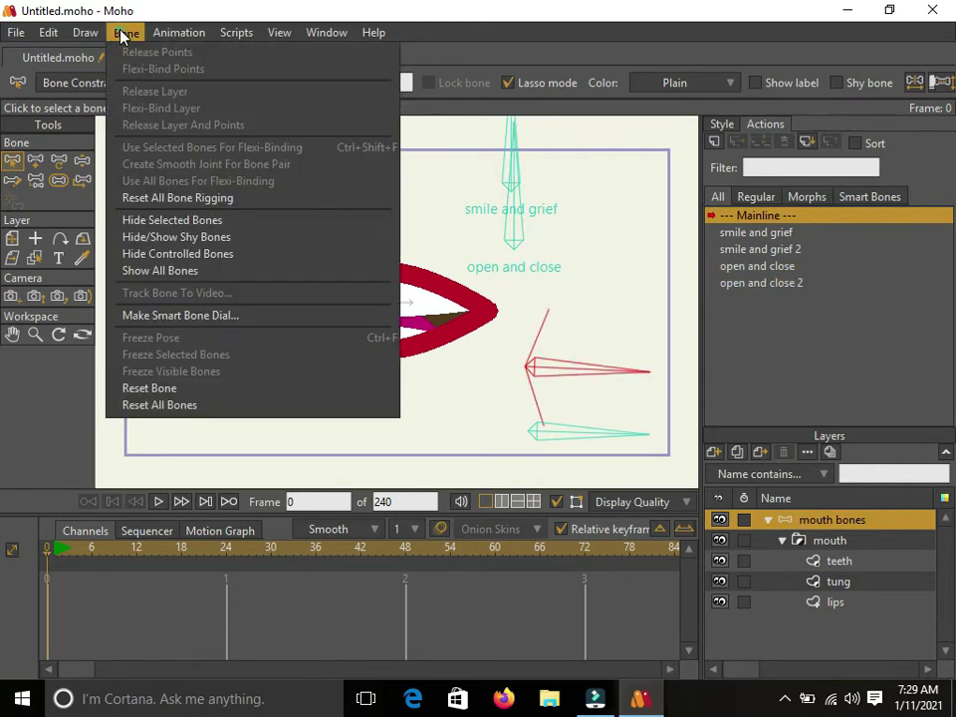
left_click(192, 315)
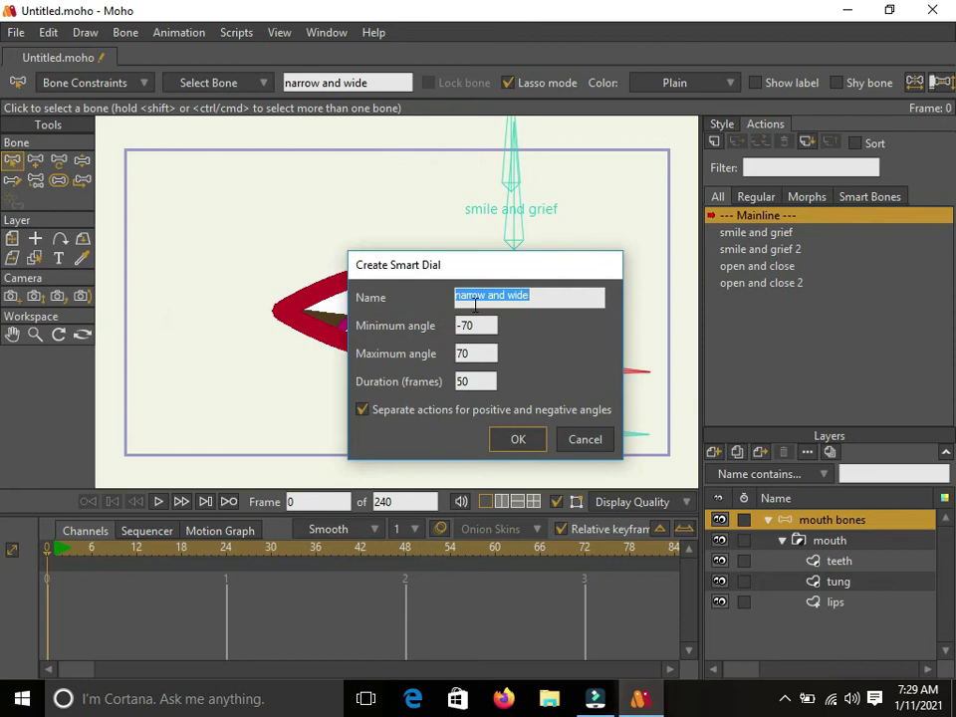
left_click(517, 440)
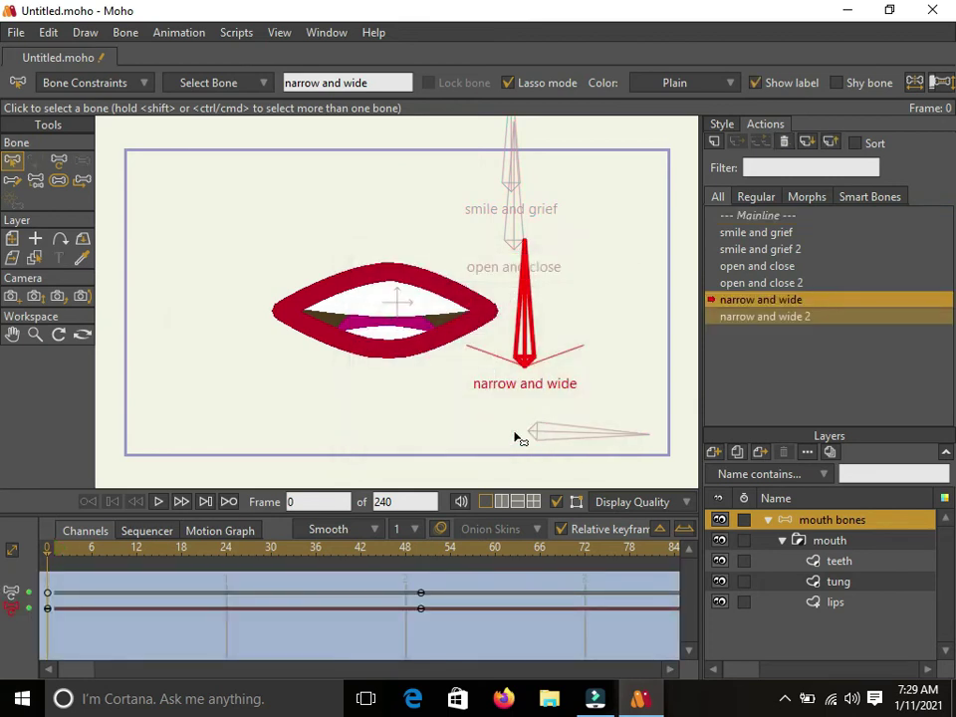
At frame 50 of the narrow and wide action, pull both corner points of the lips inward to narrow the mouth, and return to the mainline.
left_click_drag(47, 550, 423, 576)
left_click(835, 602)
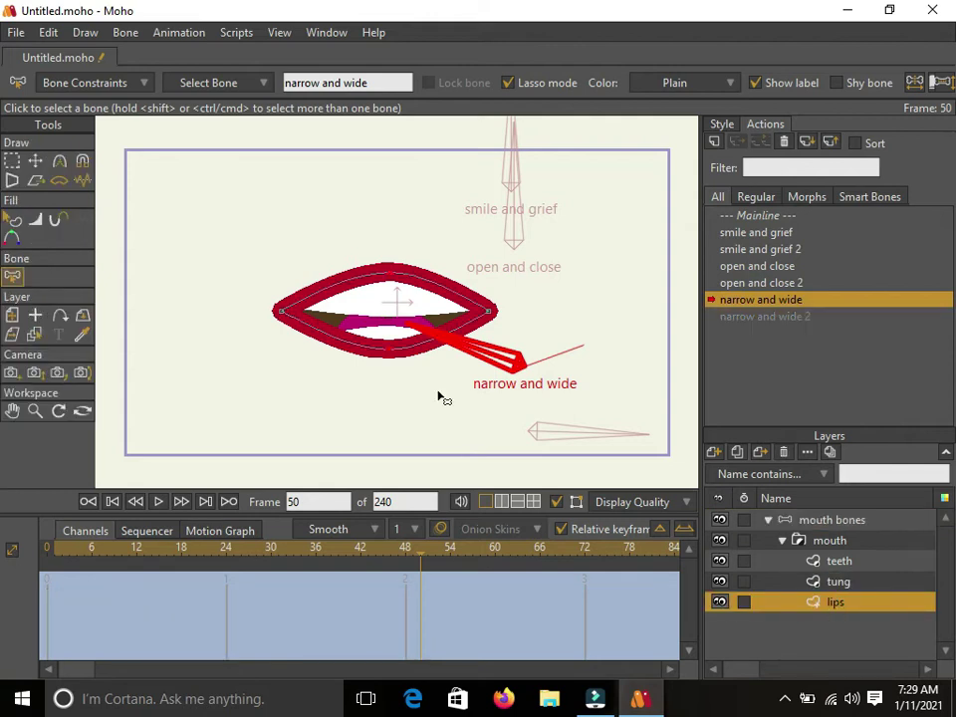
left_click(12, 161)
left_click_drag(257, 286, 500, 338)
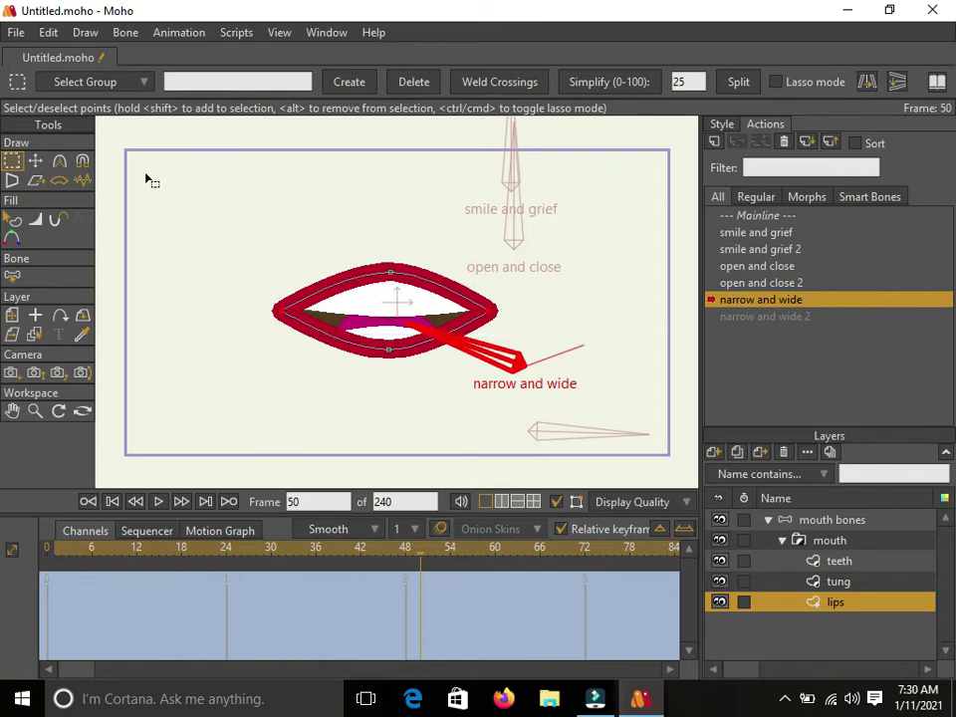
left_click(35, 161)
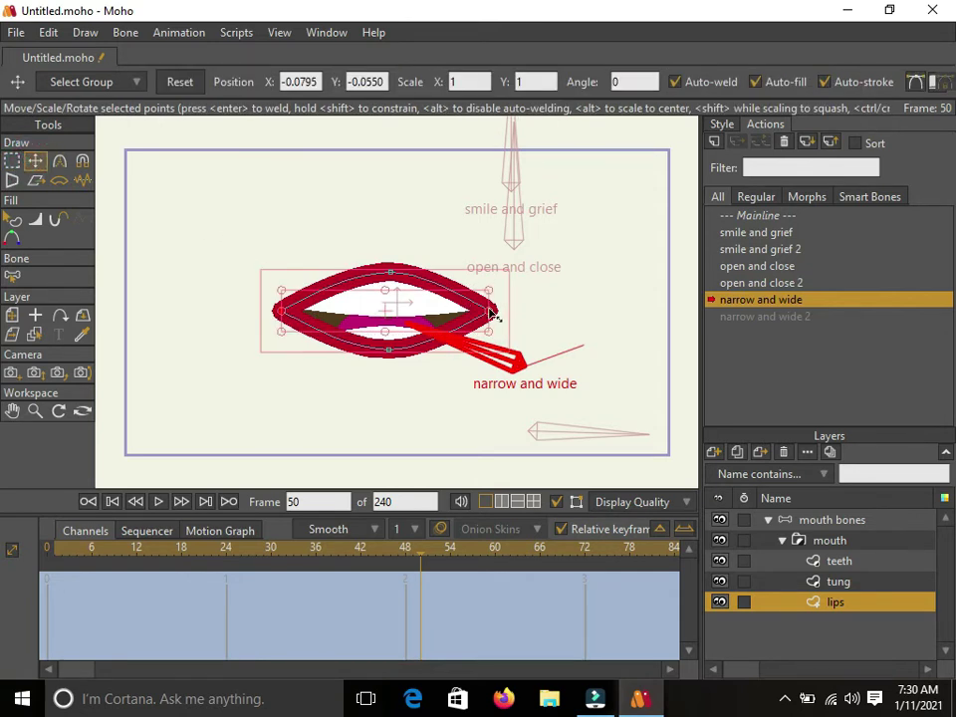
left_click_drag(490, 337, 485, 336)
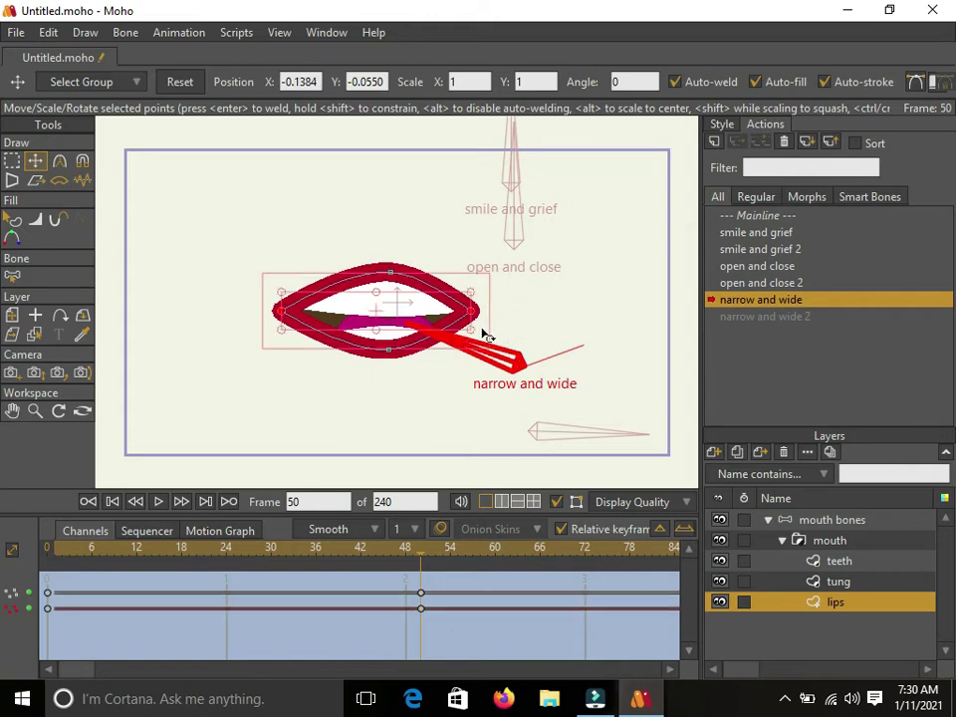
key("ctrl+z")
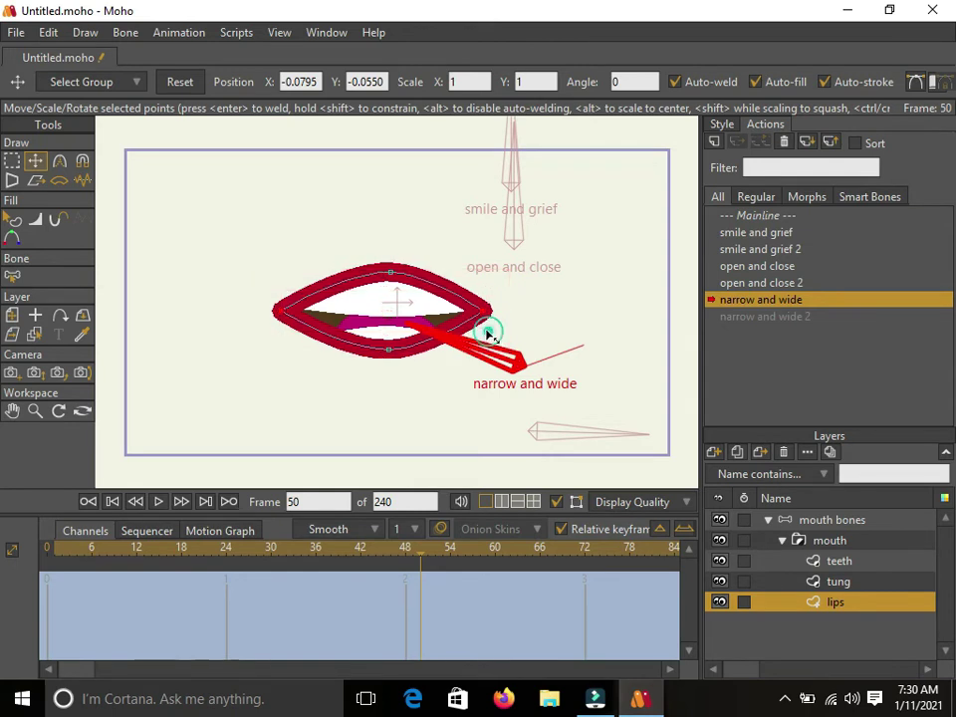
left_click_drag(490, 330, 469, 330)
left_click_drag(269, 332, 337, 323)
left_click_drag(447, 321, 416, 322)
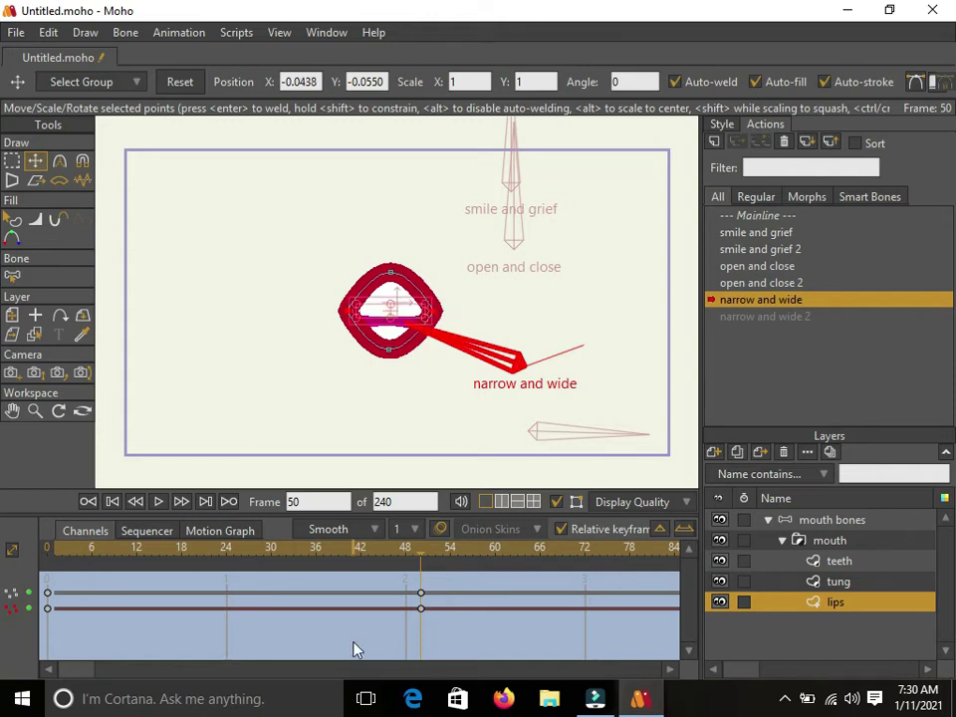
left_click_drag(422, 560, 46, 554)
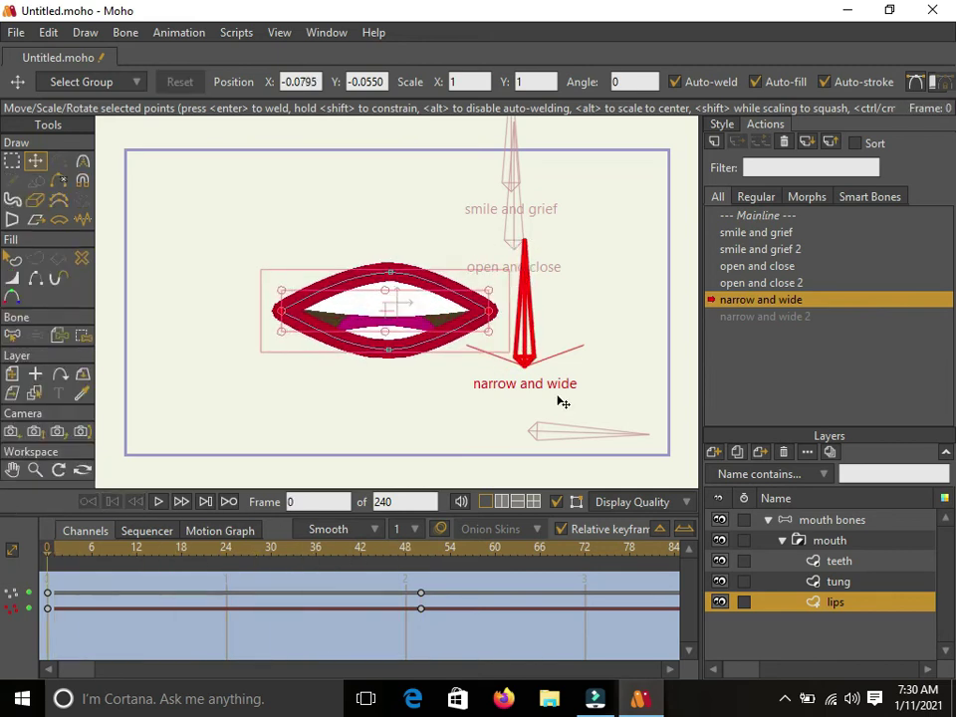
left_click(784, 216)
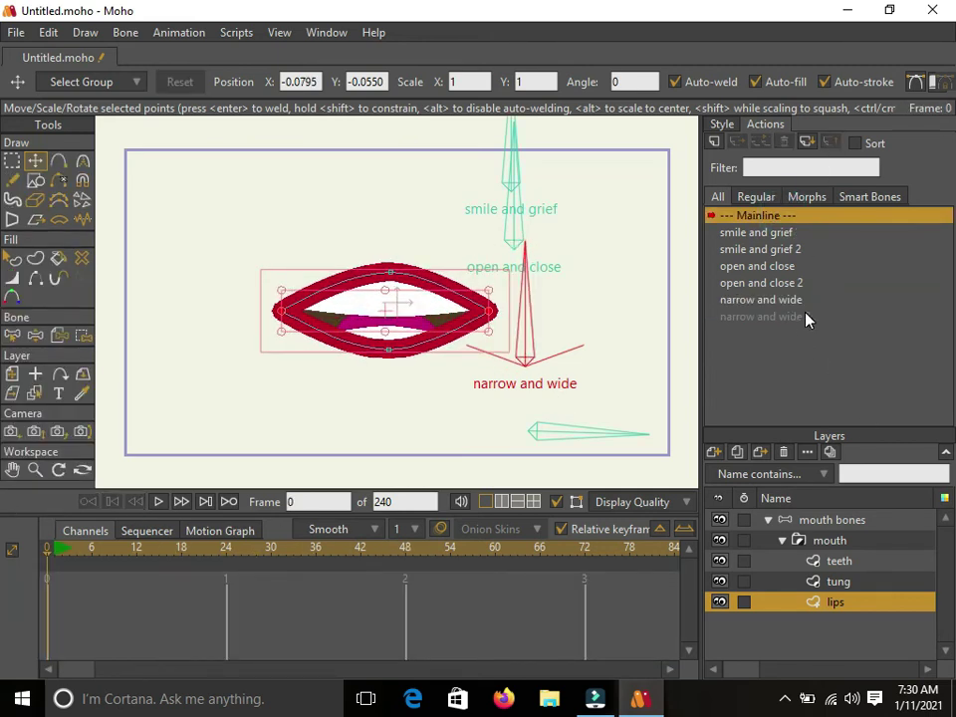
At frame 50 of the narrow and wide 2 action, move both corner points of the lips outward to widen the mouth.
left_click(803, 316)
left_click_drag(57, 557, 423, 563)
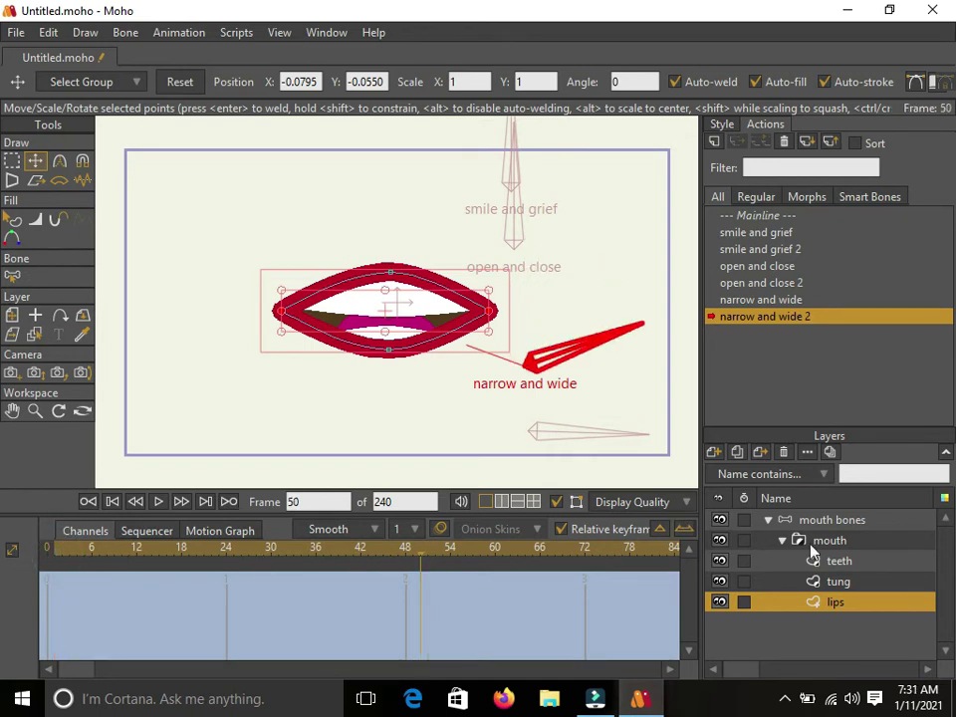
left_click_drag(283, 314, 256, 314)
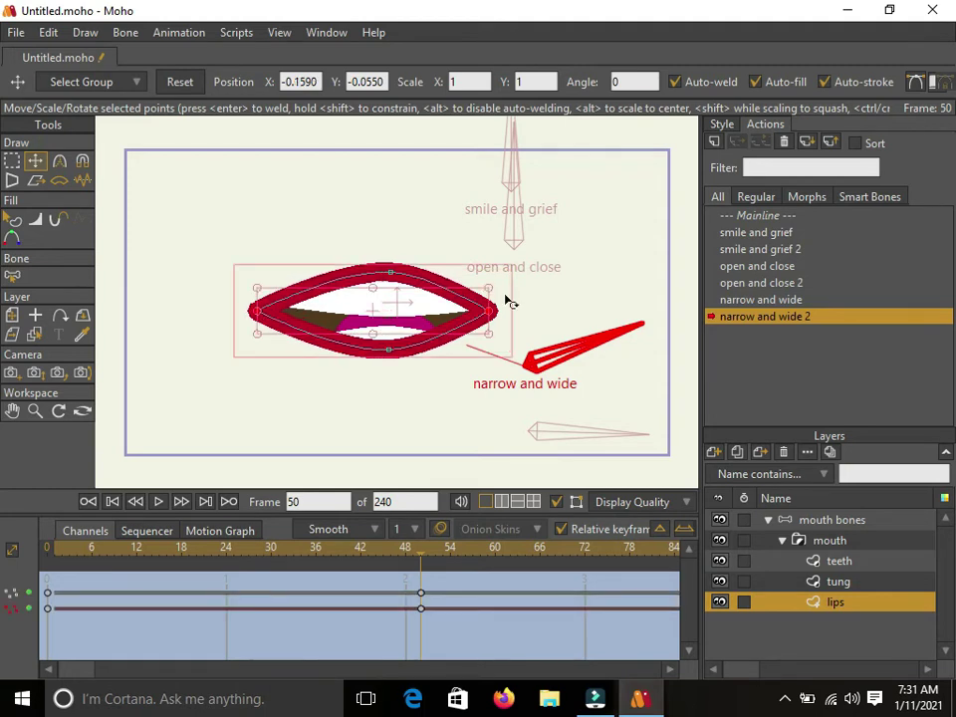
left_click_drag(495, 314, 529, 307)
key("ctrl+a")
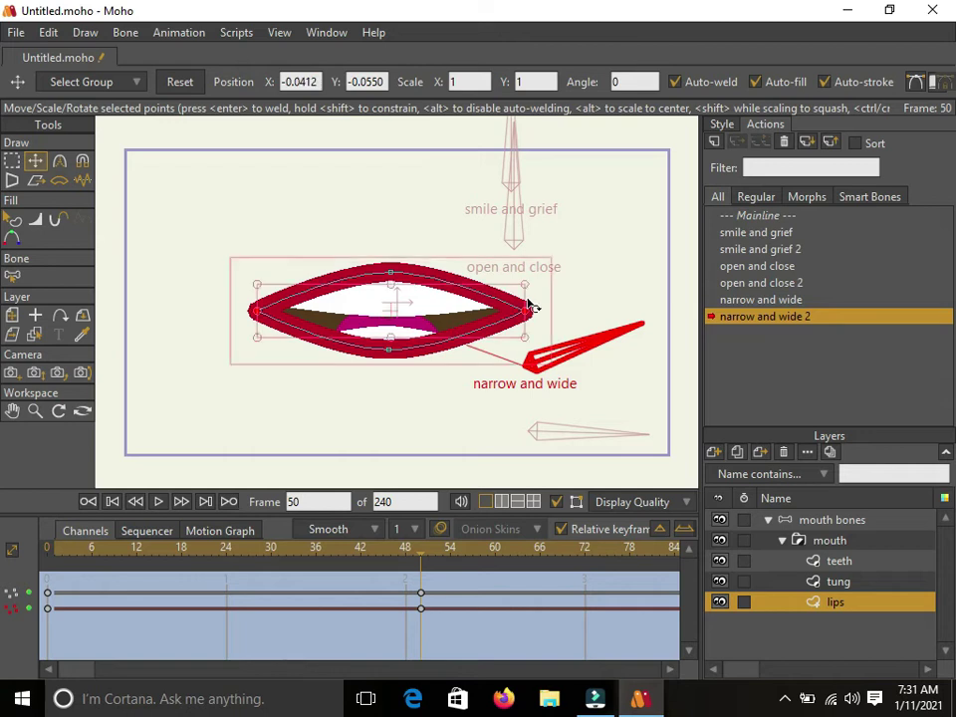
left_click_drag(420, 564, 423, 532)
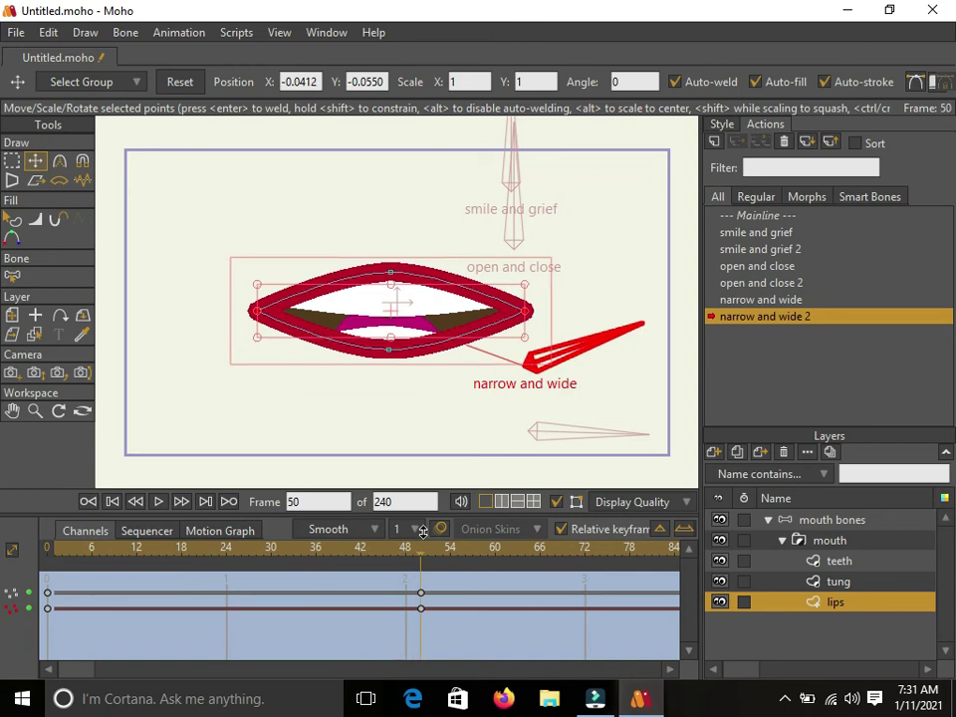
On the teeth layer at frame 50, stretch the upper and lower teeth outward on both sides to fit the wide mouth.
left_click(826, 561)
left_click(581, 251)
left_click_drag(597, 249, 612, 251)
left_click_drag(211, 253, 149, 252)
left_click_drag(618, 253, 652, 250)
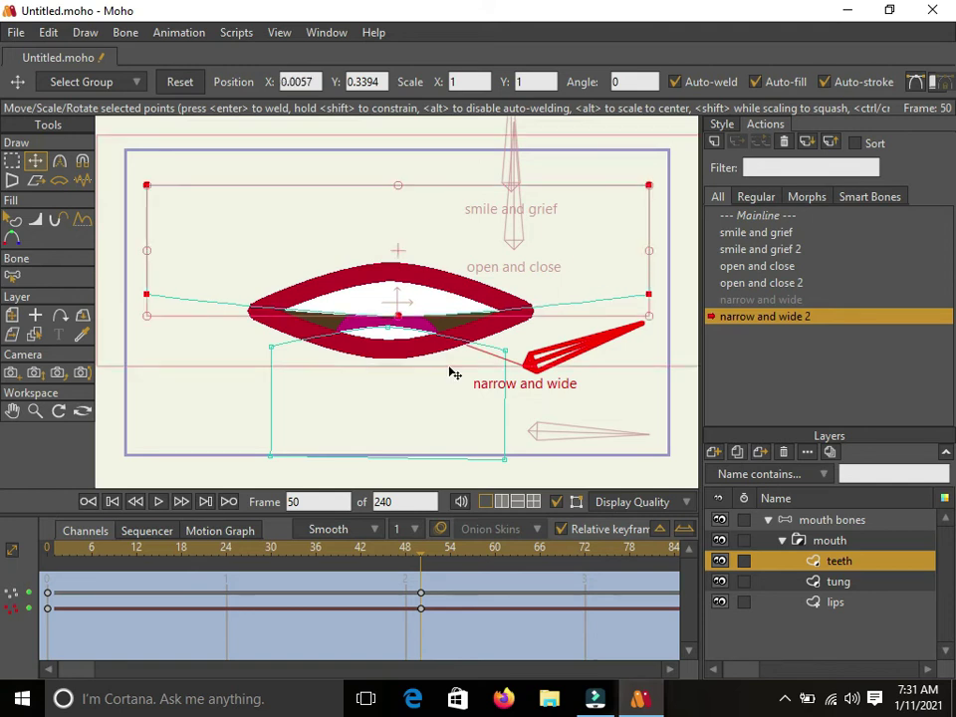
left_click(413, 405)
left_click_drag(505, 393, 577, 392)
left_click_drag(270, 396, 191, 380)
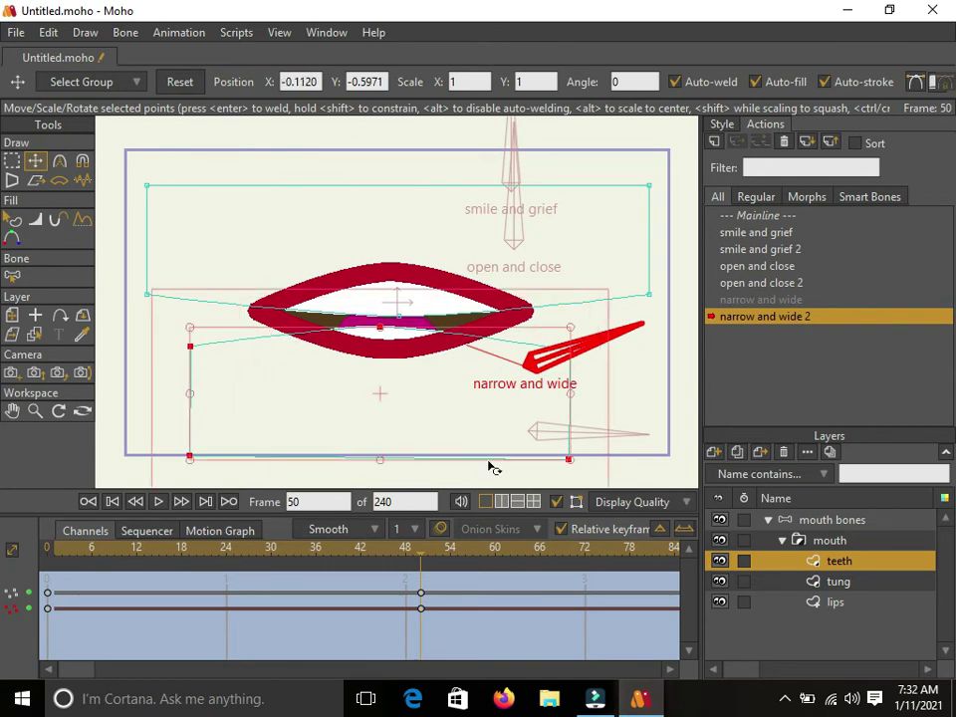
Move the tongue's two side points outward on the tung layer at frame 50, and return to the mainline on the mouth bones layer.
left_click(839, 583)
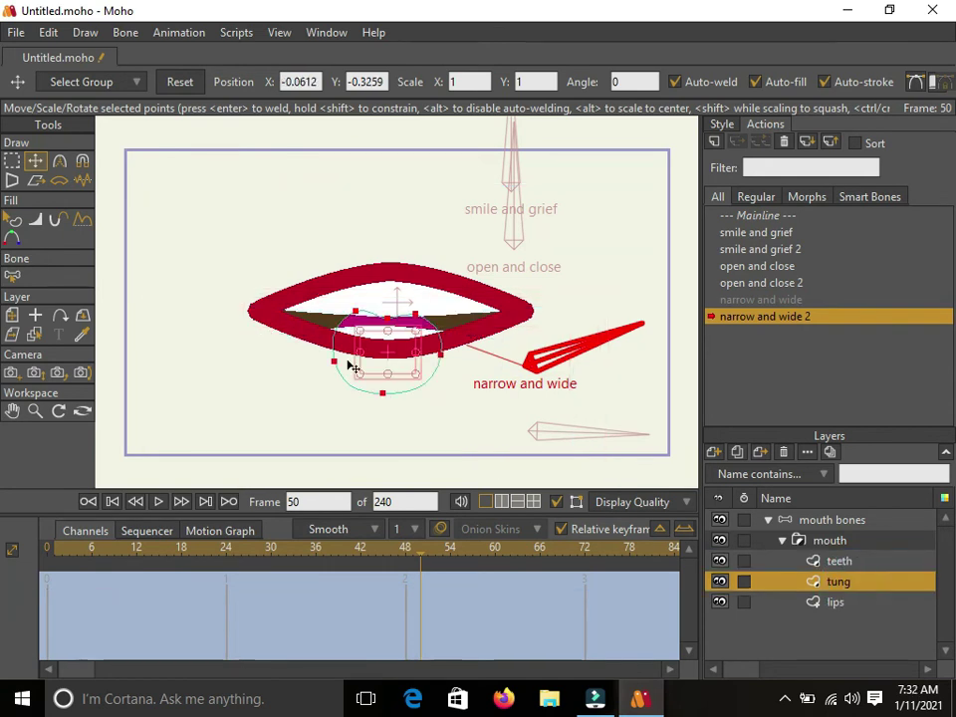
left_click(446, 360)
left_click_drag(447, 361, 462, 359)
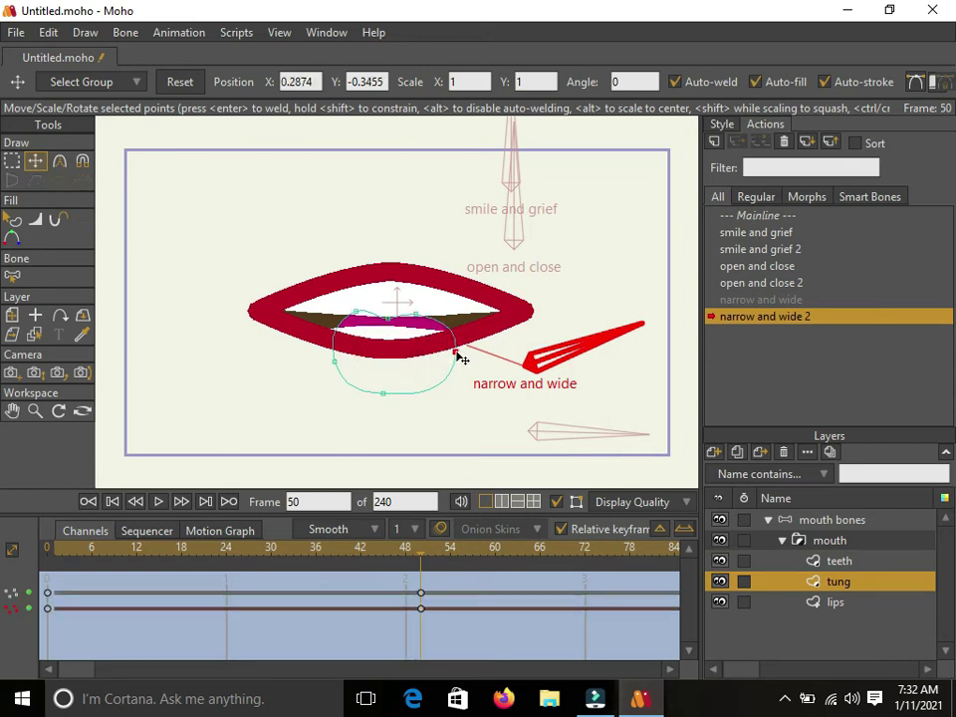
left_click_drag(332, 365, 324, 364)
left_click_drag(420, 559, 511, 603)
left_click_drag(431, 567, 14, 558)
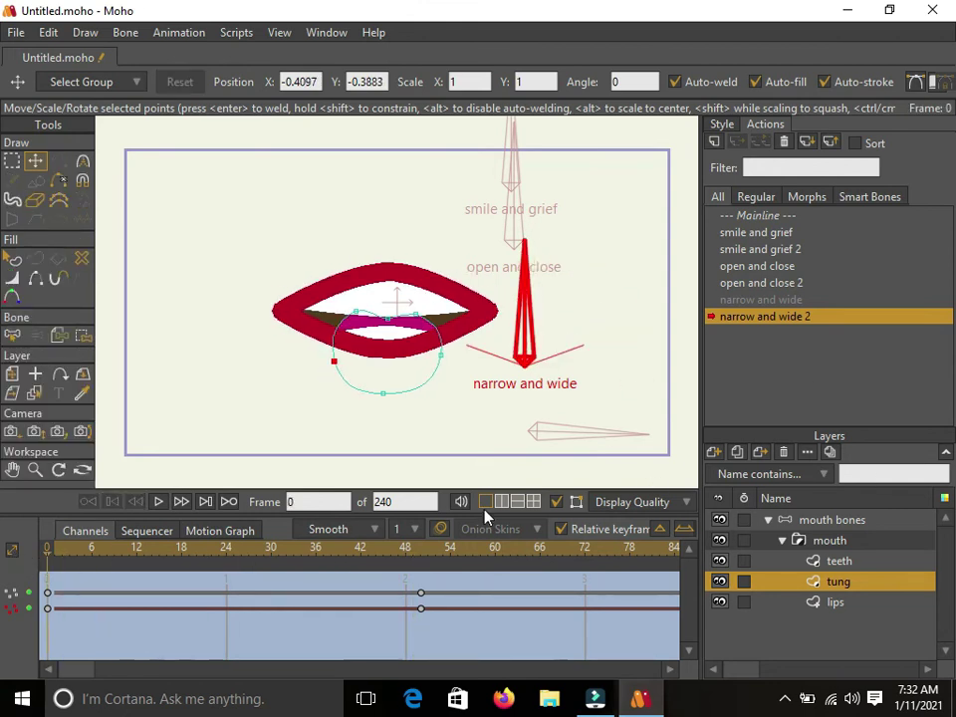
left_click(772, 216)
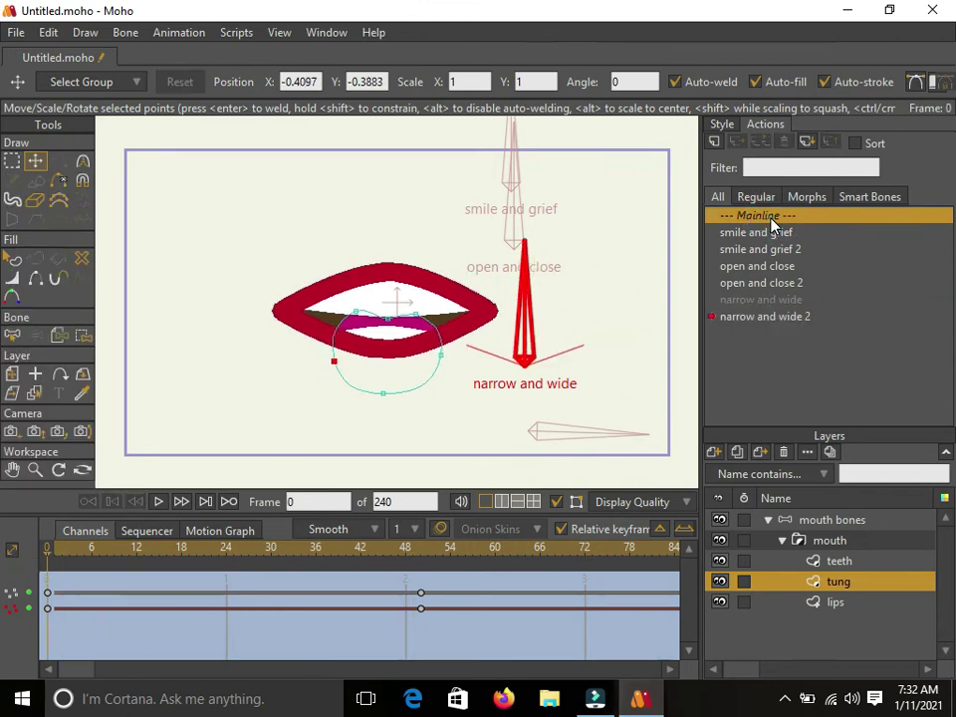
left_click(832, 520)
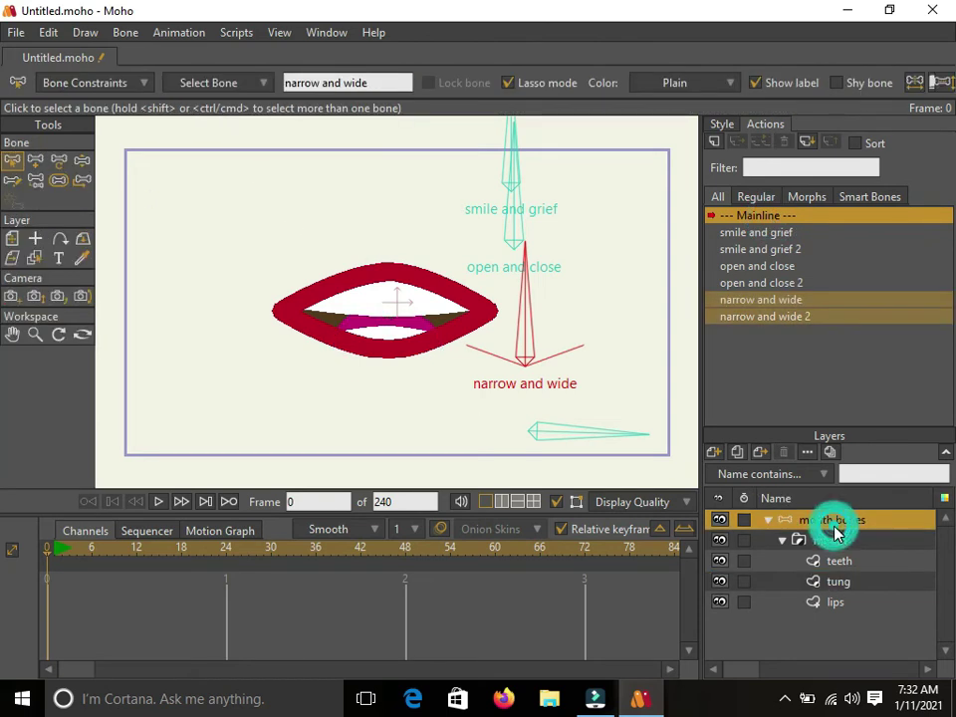
Test the narrow and wide, smile and grief, and open and close dials by rotating them with the Manipulate Bones tool.
left_click(80, 159)
left_click_drag(512, 294, 408, 271)
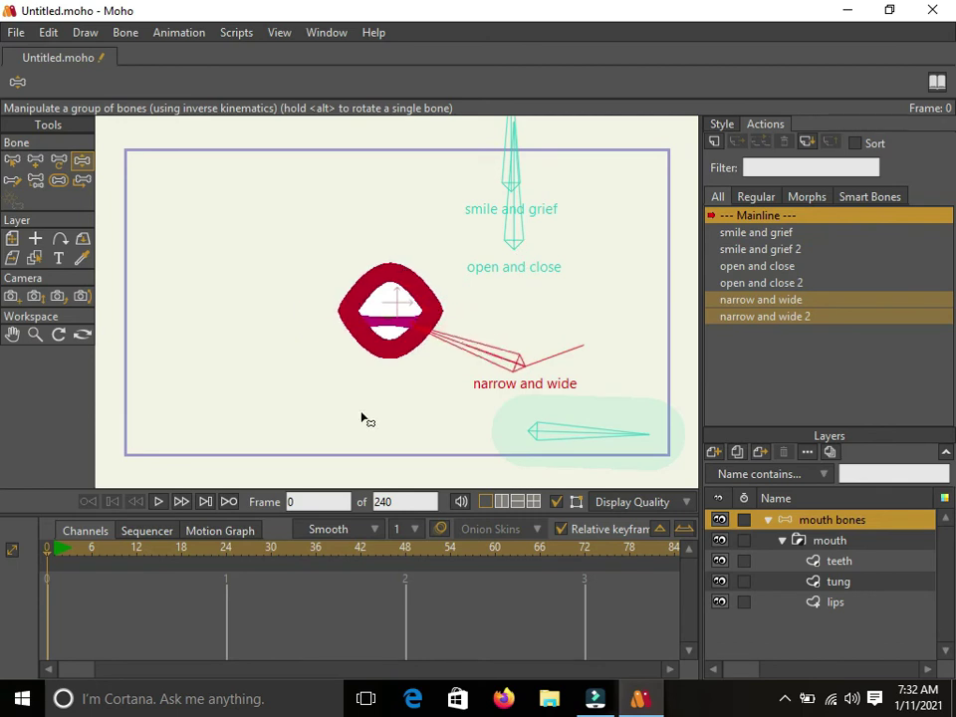
left_click_drag(513, 209, 418, 159)
left_click(567, 219)
left_click_drag(564, 215, 624, 266)
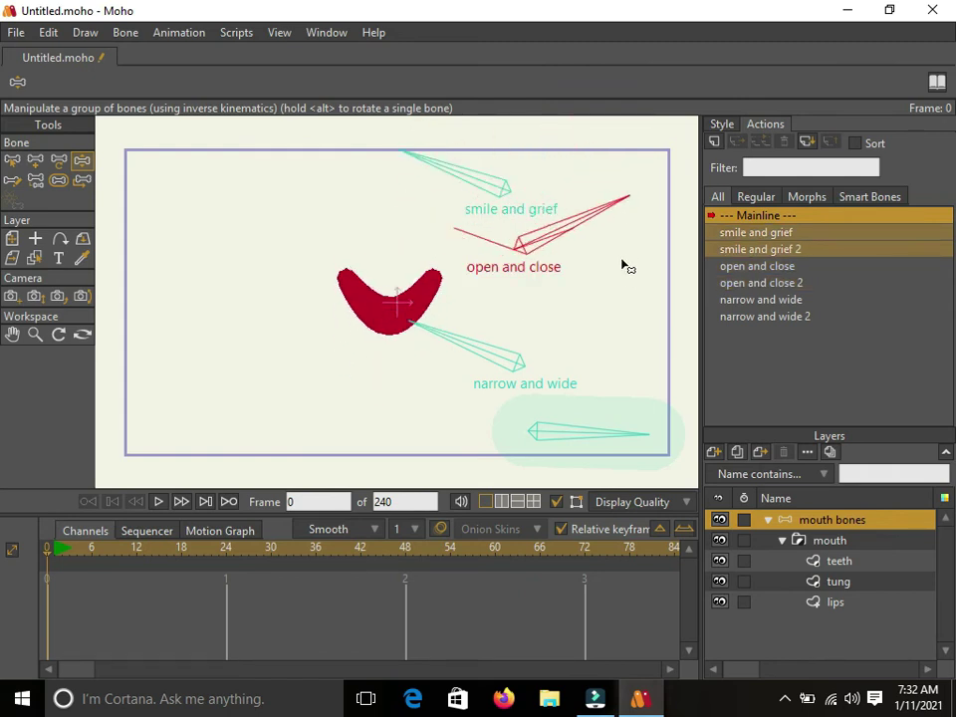
left_click_drag(476, 188, 511, 166)
left_click_drag(566, 226, 514, 174)
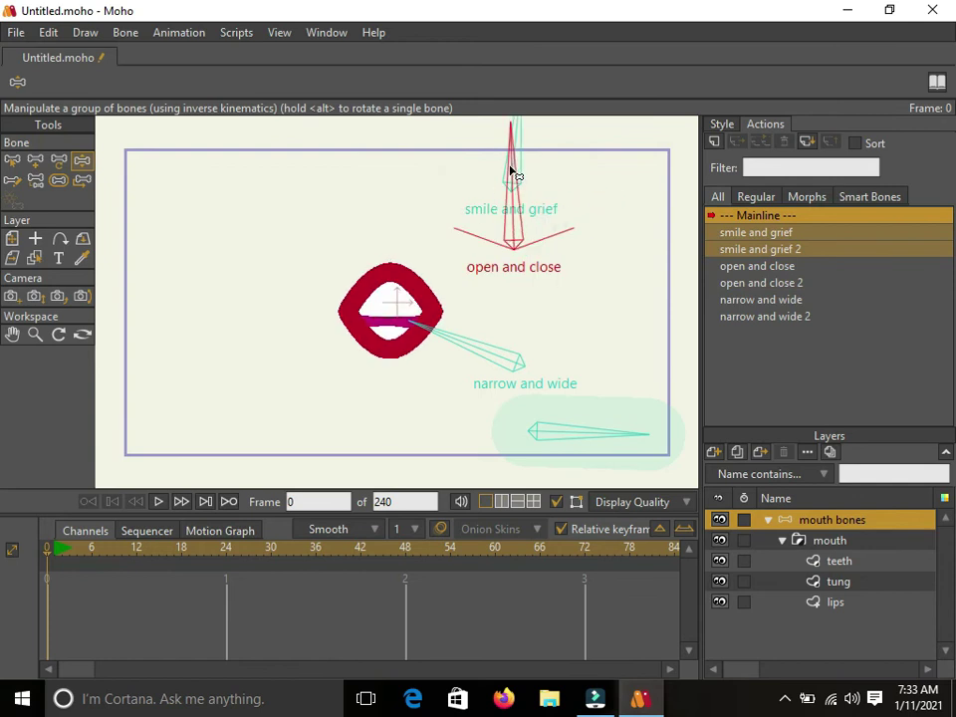
left_click_drag(465, 341, 530, 316)
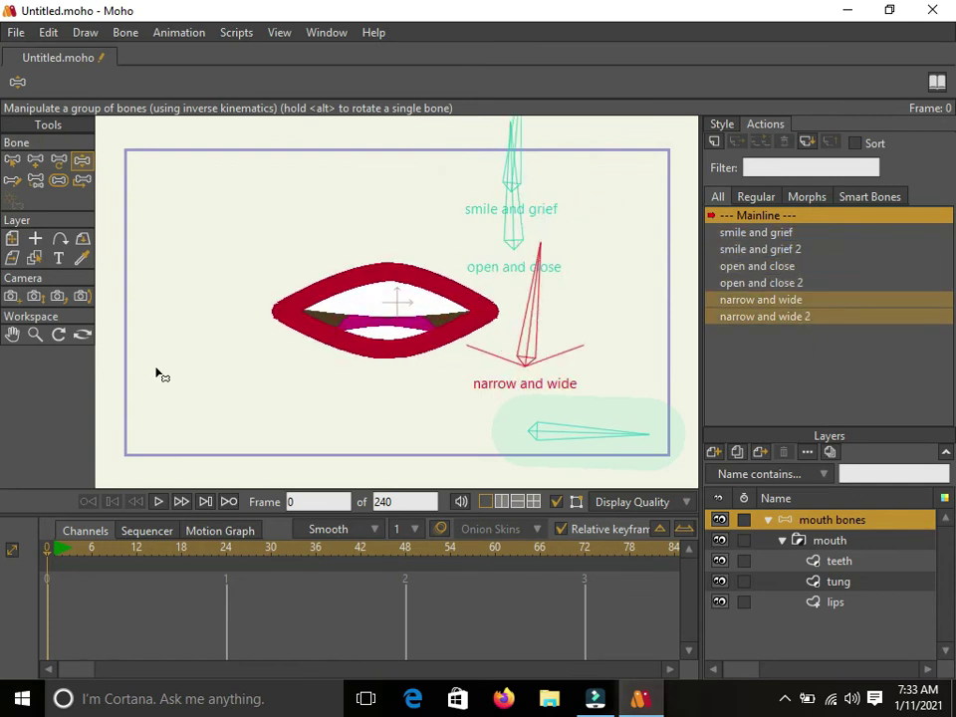
Select the unlabelled teeth bone and check its minimum and maximum angle constraints.
left_click(13, 160)
left_click(597, 435)
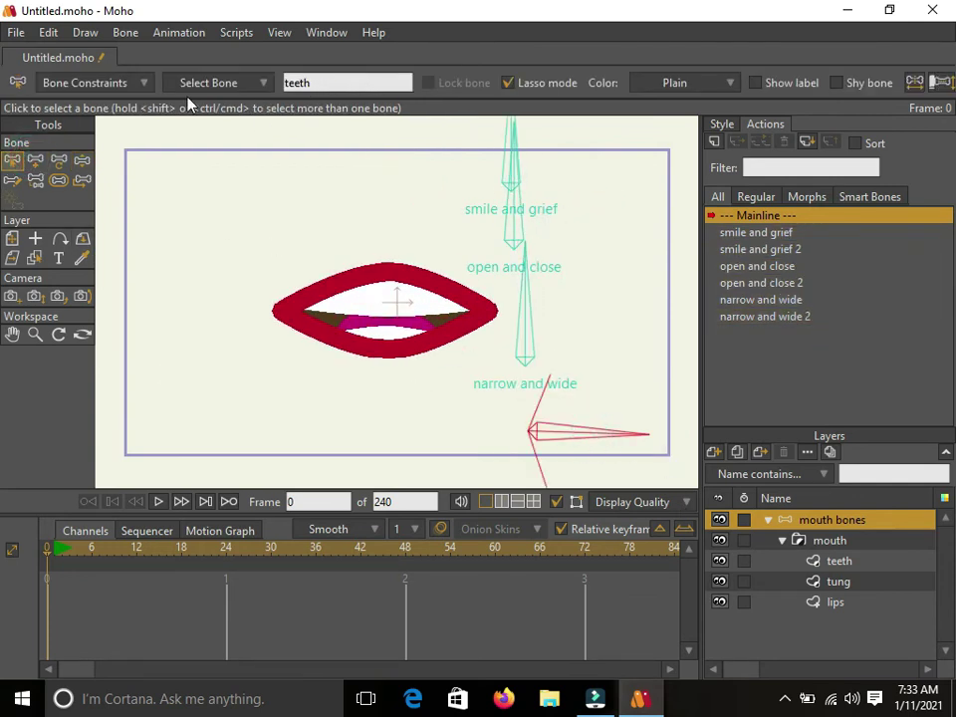
left_click(139, 83)
left_click(167, 130)
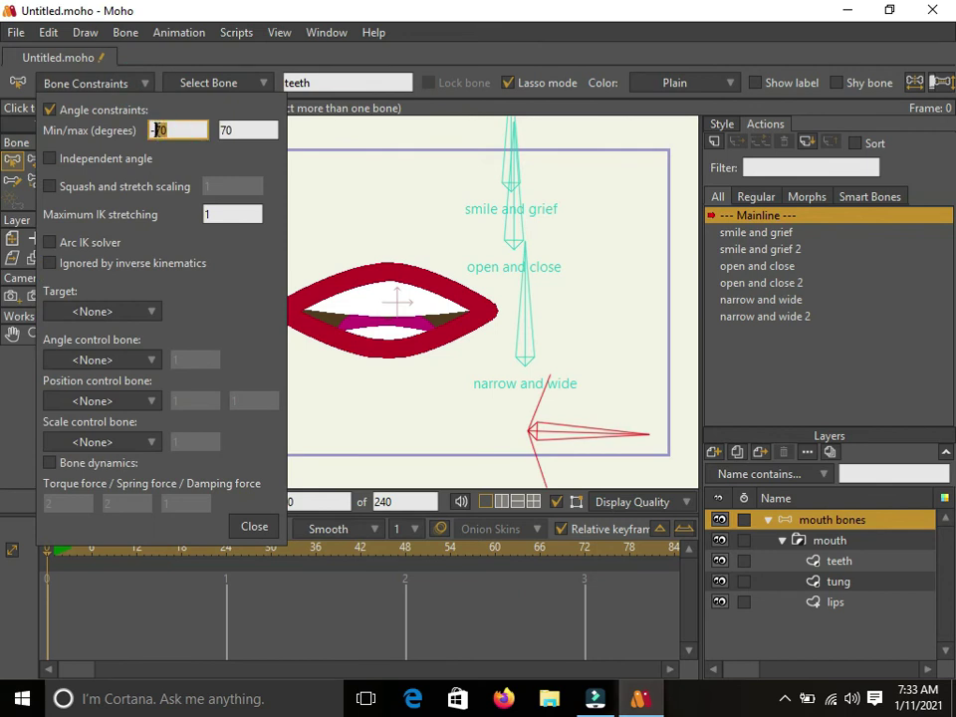
left_click(254, 526)
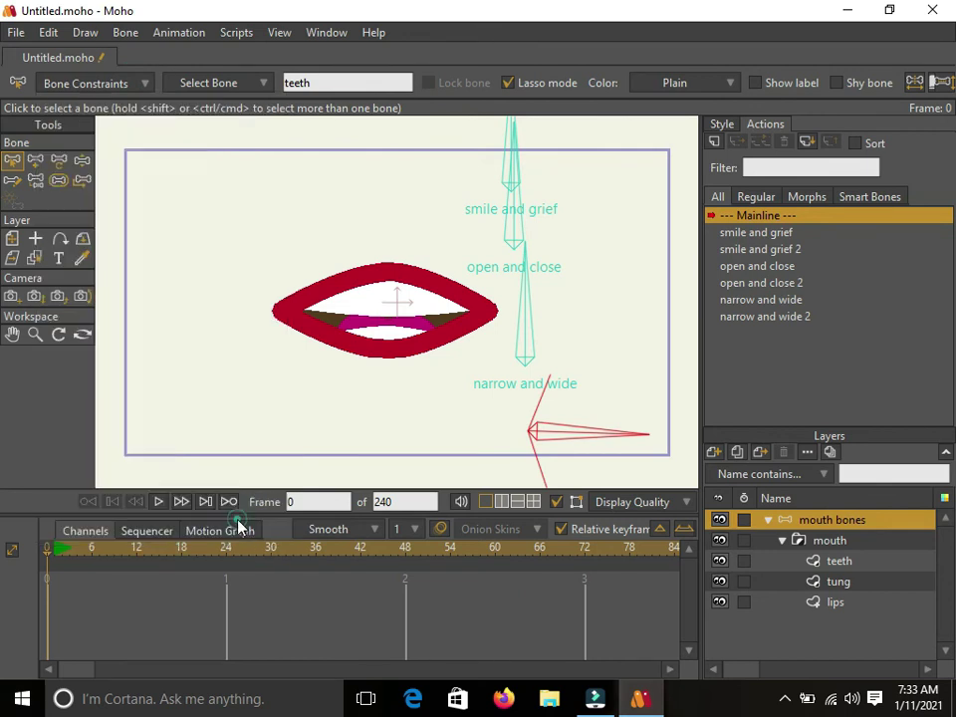
left_click(374, 454)
left_click(597, 435)
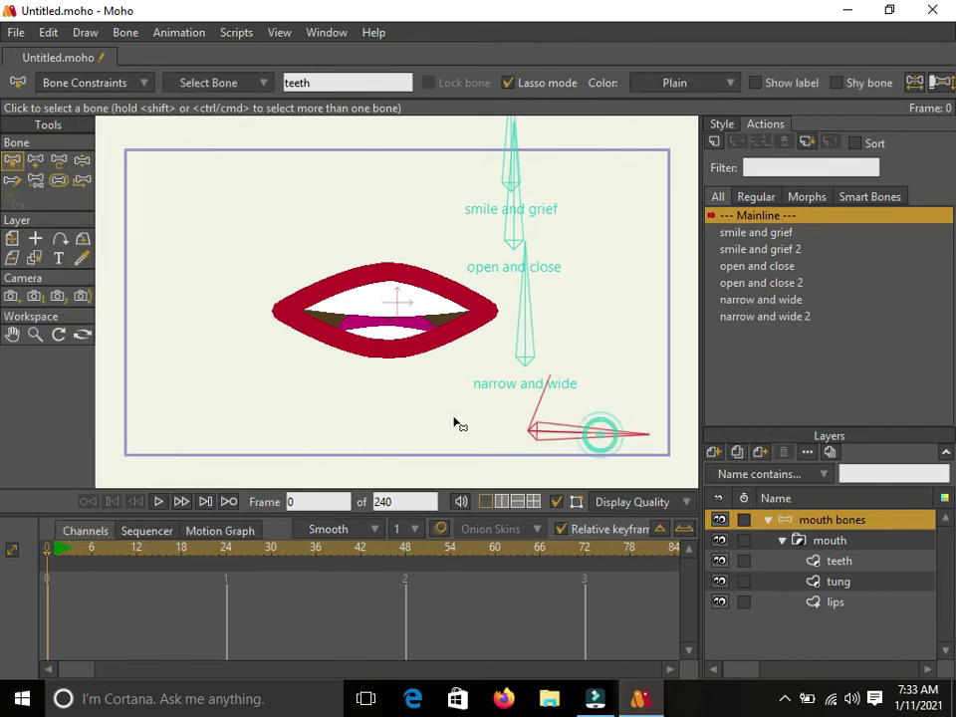
Try to make a smart bone dial from the teeth bone with a minimum angle of 0, and undo it.
left_click(125, 32)
left_click(192, 314)
left_click(466, 324)
type("0")
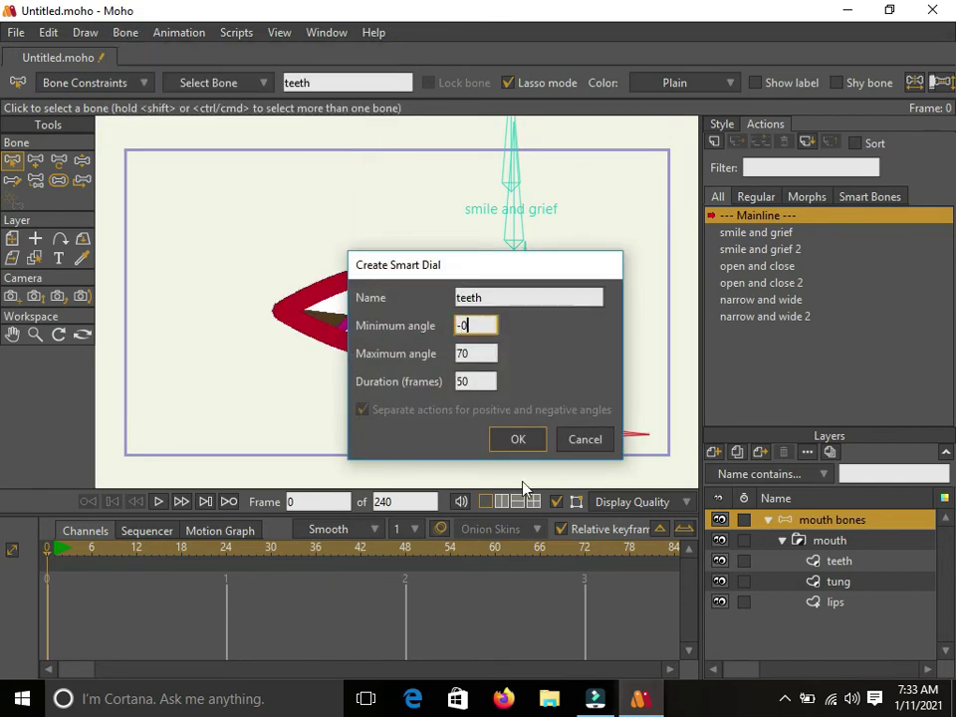
left_click(522, 440)
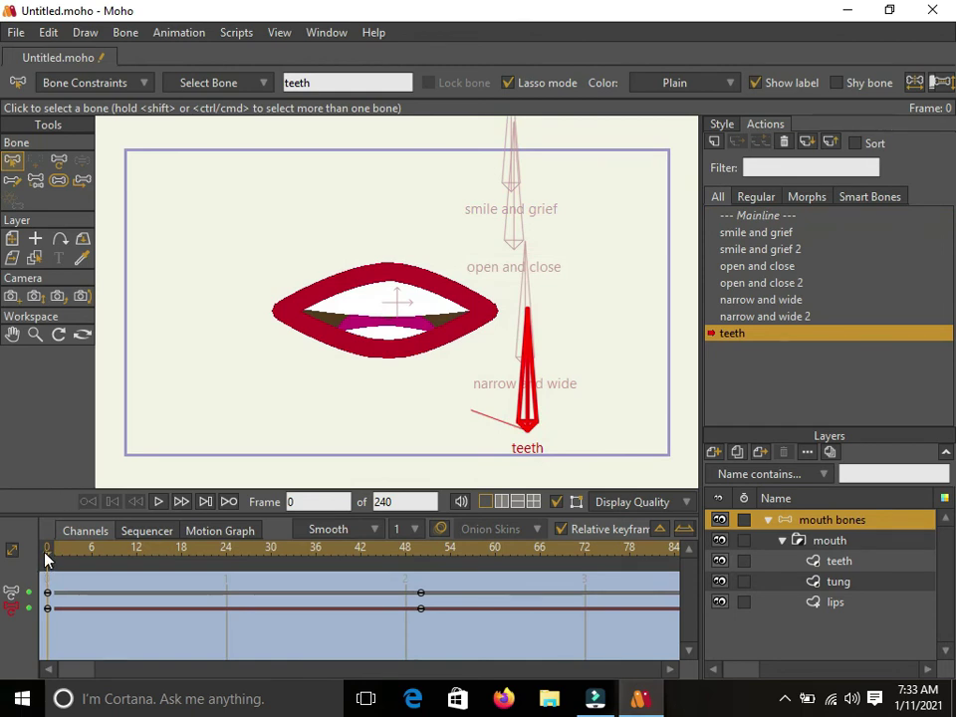
mouse_move(47, 559)
left_mouse_down()
mouse_move(422, 554)
mouse_move(213, 531)
mouse_move(44, 543)
left_mouse_up()
key("ctrl+z")
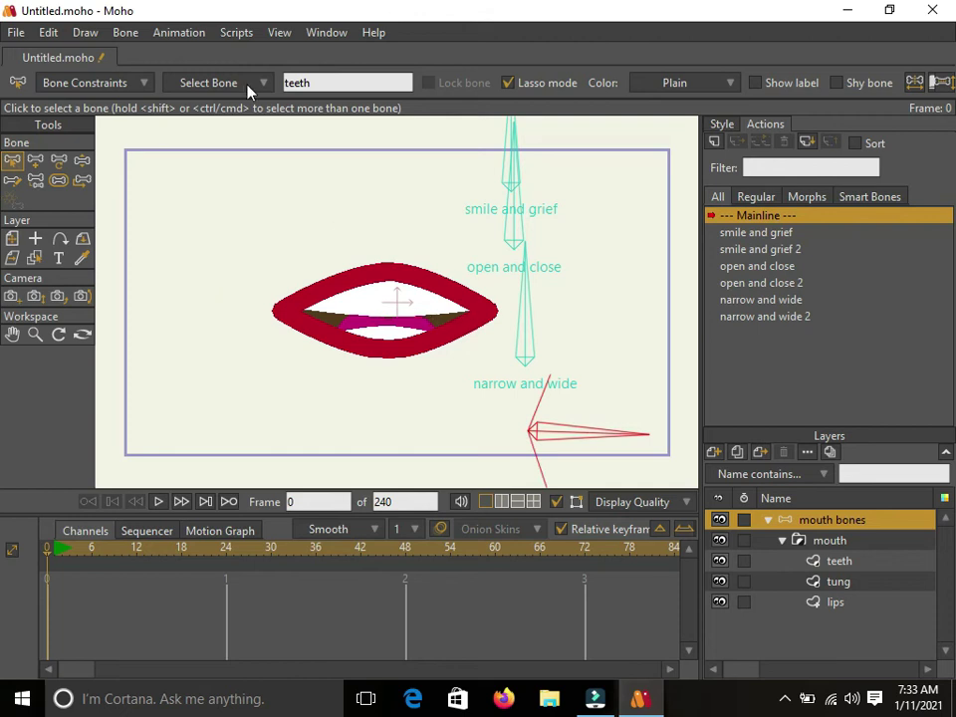
Make a smart bone dial named teeth with a minimum angle of -70, a maximum of 70 and a duration of 50 frames.
left_click(126, 33)
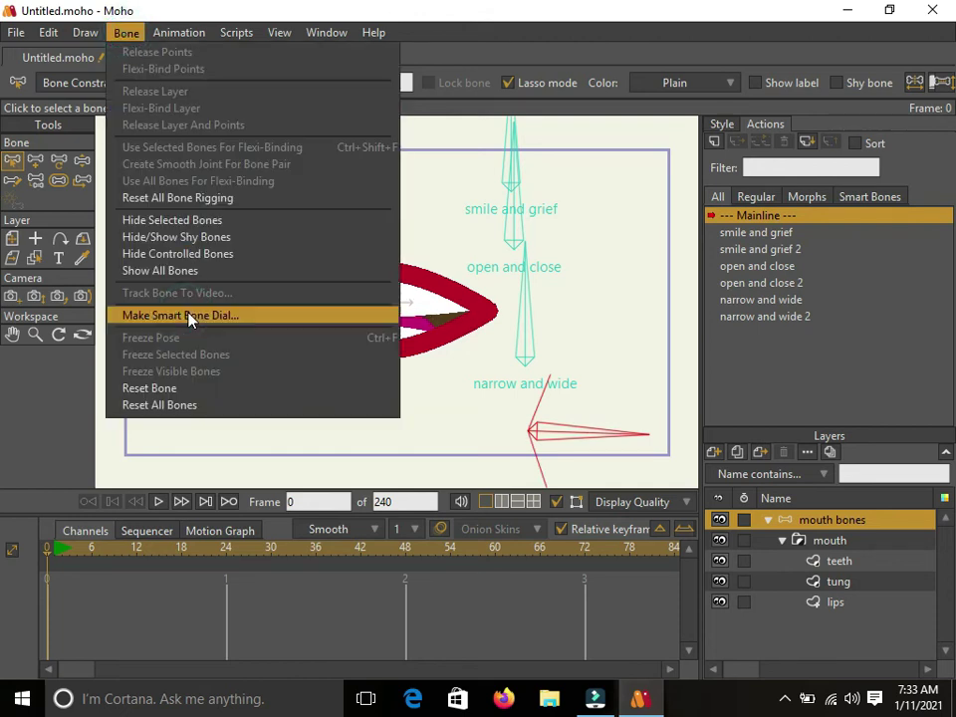
left_click(187, 315)
left_click(460, 325)
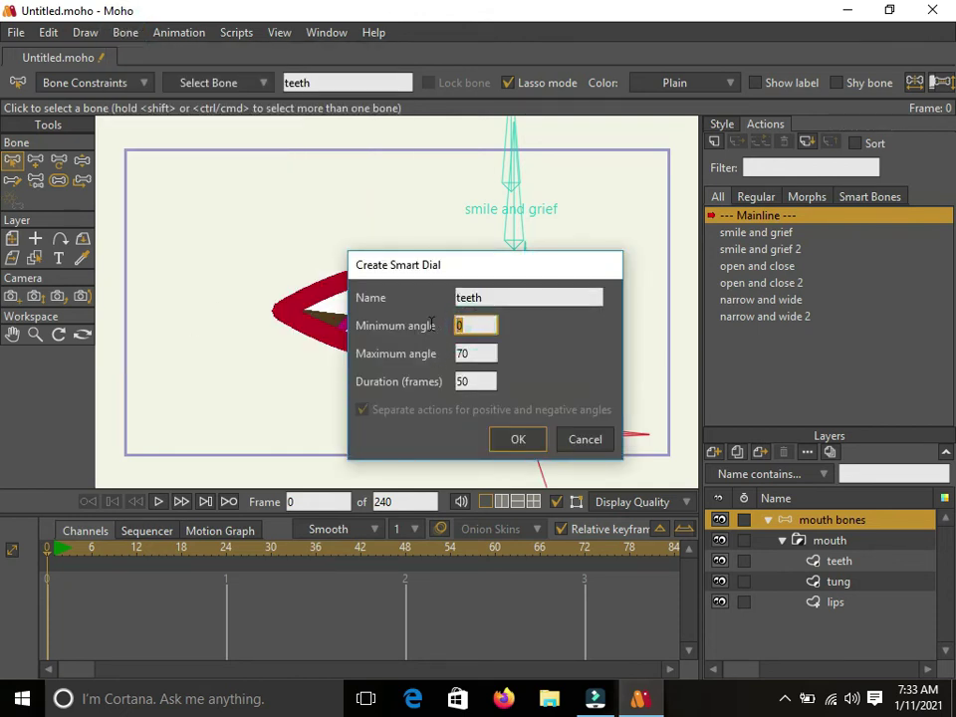
key("BackSpace")
key("BackSpace")
type("0")
key("BackSpace")
key("BackSpace")
type("0")
key("BackSpace")
type("-70")
left_click(516, 440)
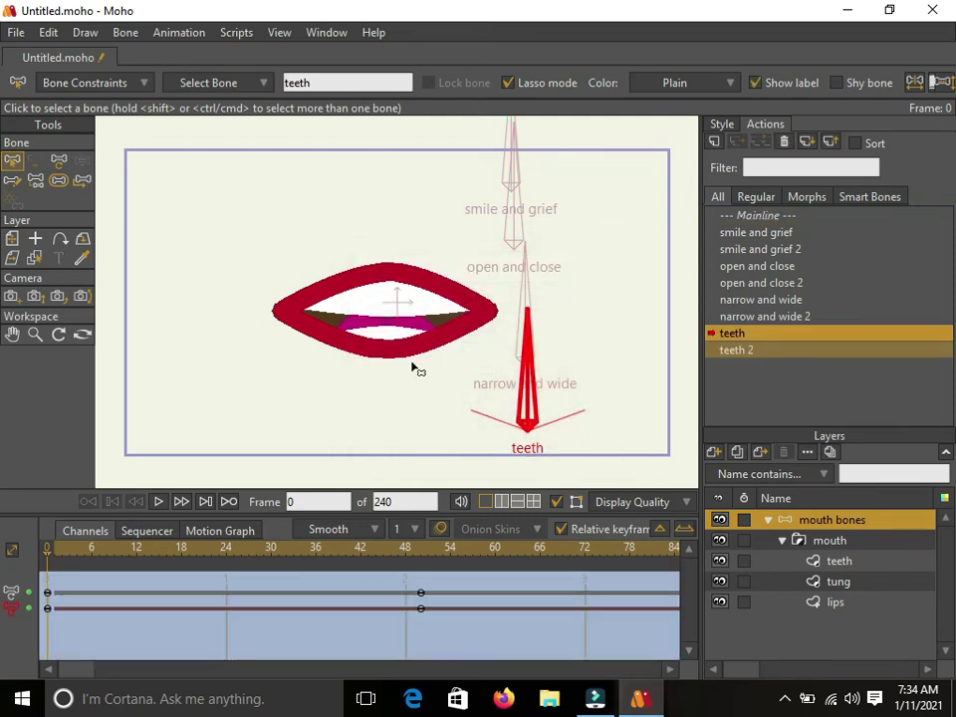
At frame 50 of the teeth action, move the lower teeth up towards the upper teeth on the teeth layer.
left_click_drag(152, 553, 420, 600)
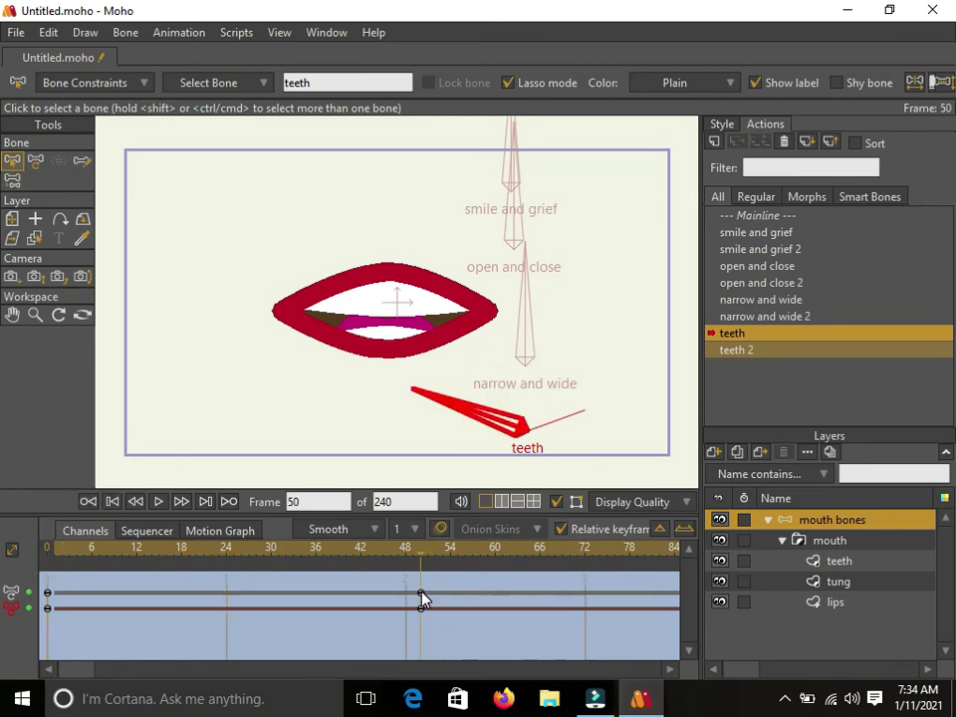
left_click(838, 562)
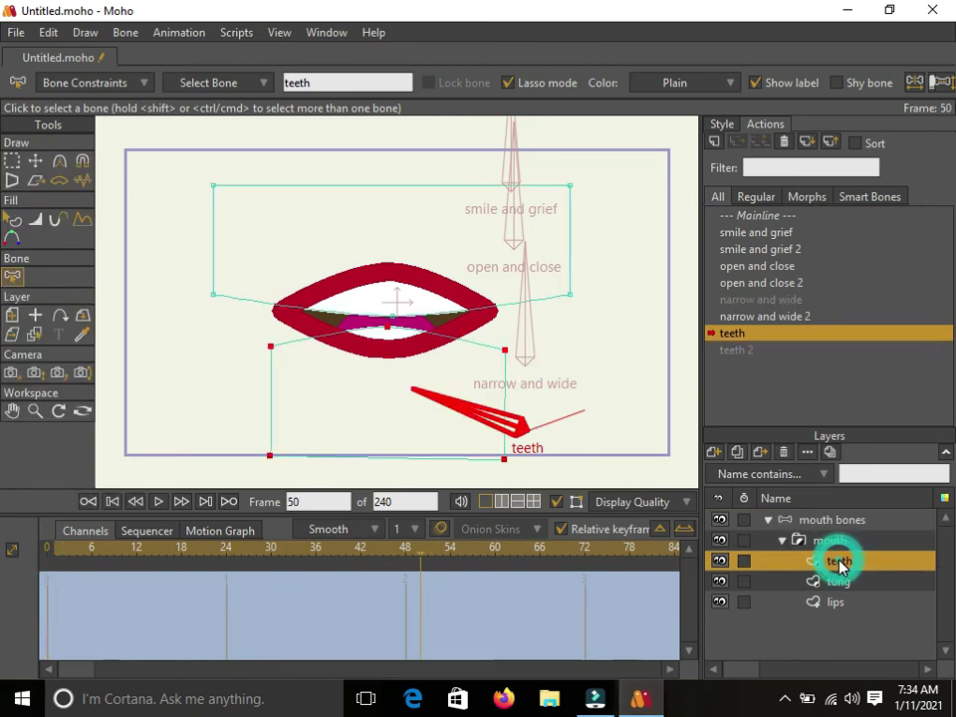
left_click(392, 221)
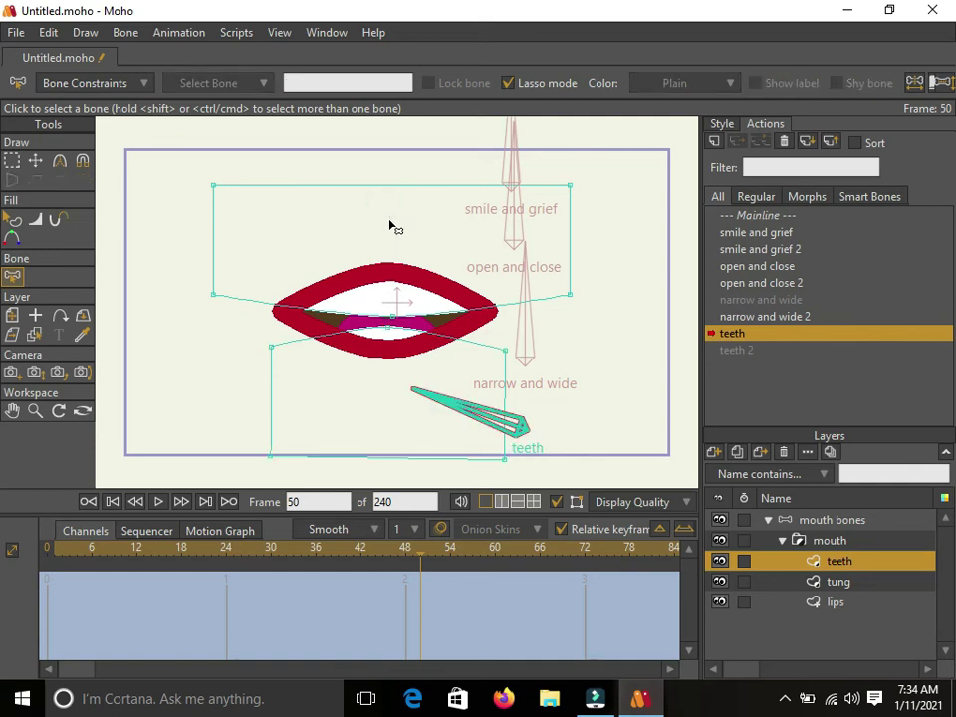
left_click(35, 160)
key("ctrl+a")
key("Down")
double_click(401, 386)
key("Up")
key("Up")
Stretch the lower teeth outward on both sides so they fill the lower part of the mouth opening.
left_click_drag(507, 390, 539, 371)
left_click_drag(271, 391, 233, 367)
double_click(412, 222)
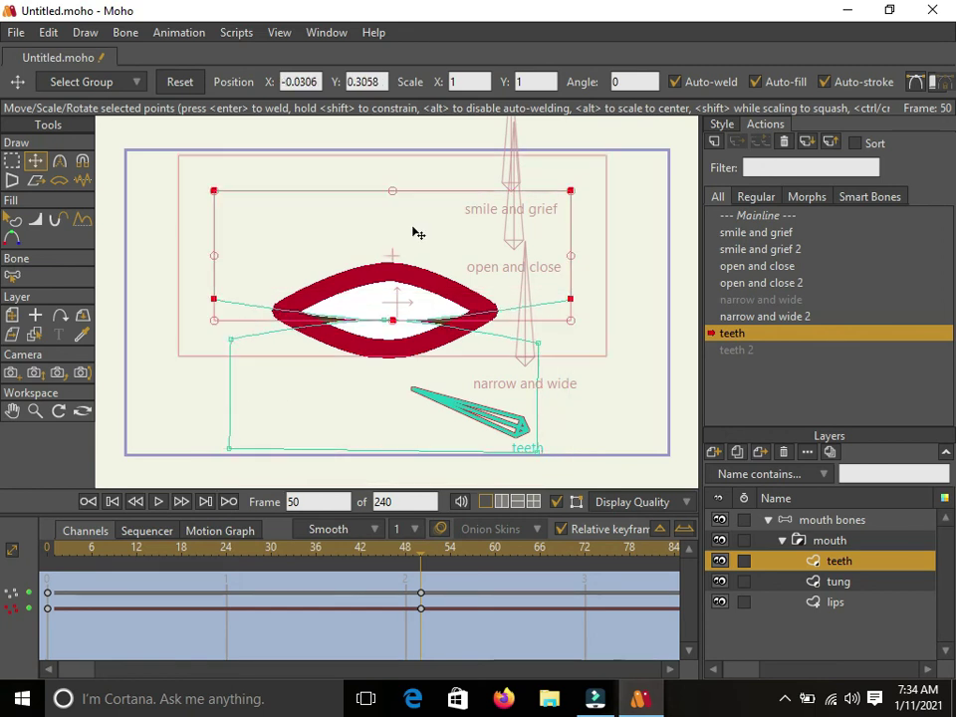
left_click(348, 392)
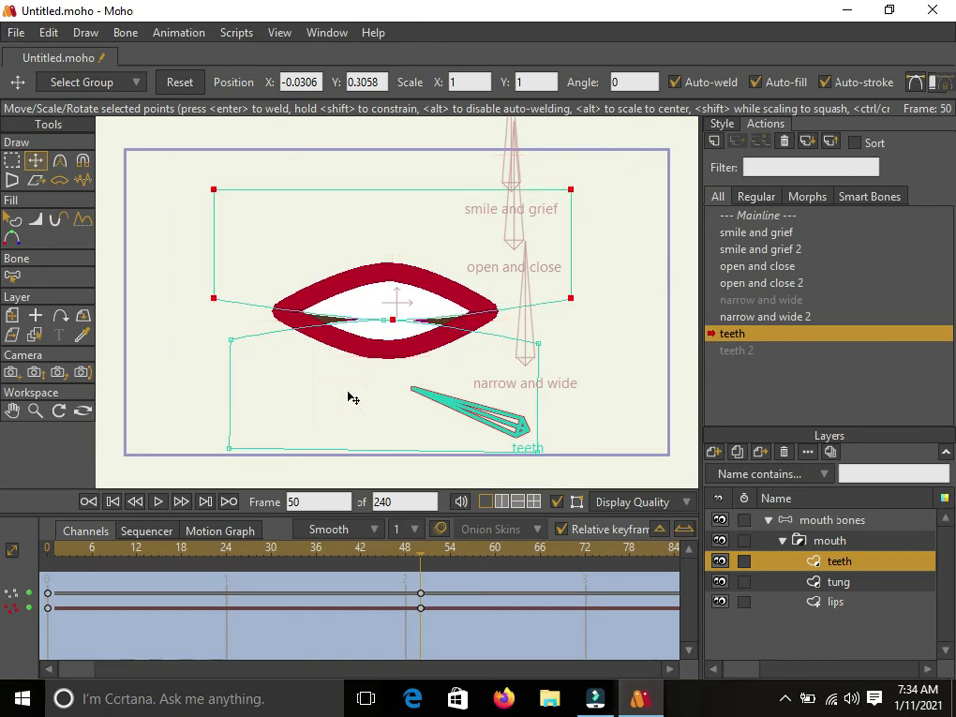
double_click(264, 402)
left_click_drag(264, 402, 215, 384)
left_click_drag(538, 390, 559, 388)
left_click(359, 384)
Lower the upper teeth slightly and stretch the lower teeth further outward on both sides to close the gaps between them.
double_click(403, 219)
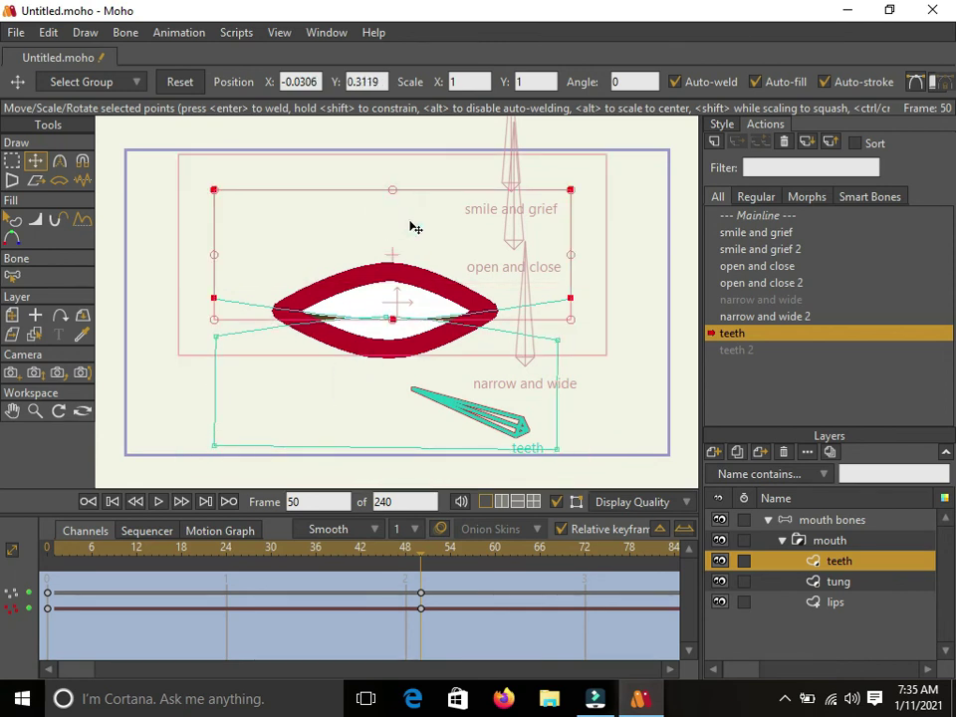
left_click_drag(418, 230, 418, 236)
double_click(461, 387)
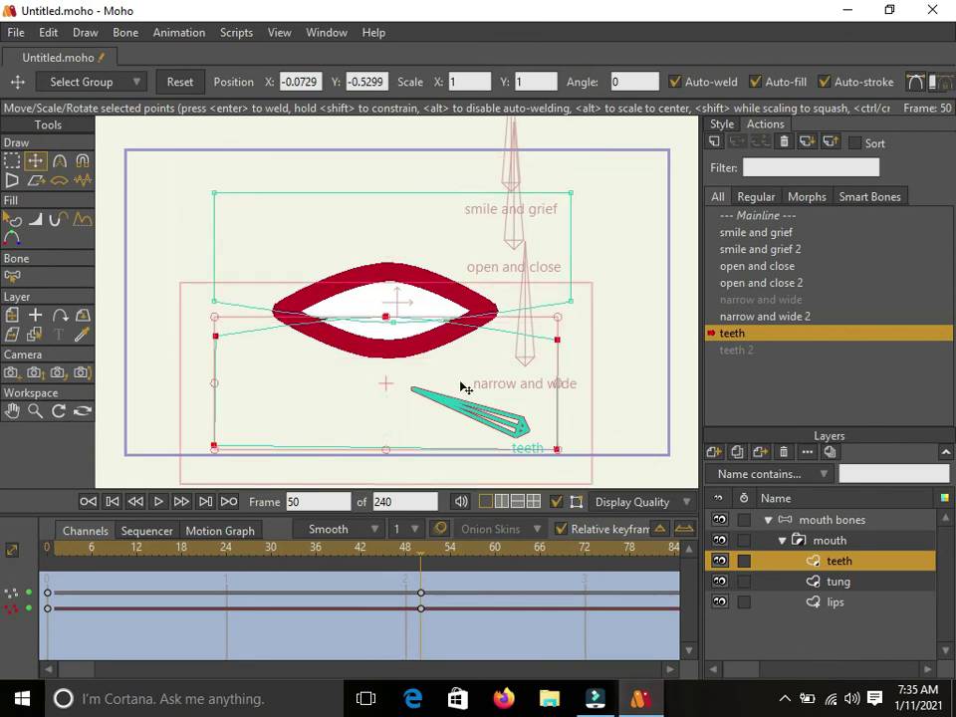
left_click_drag(562, 387, 592, 378)
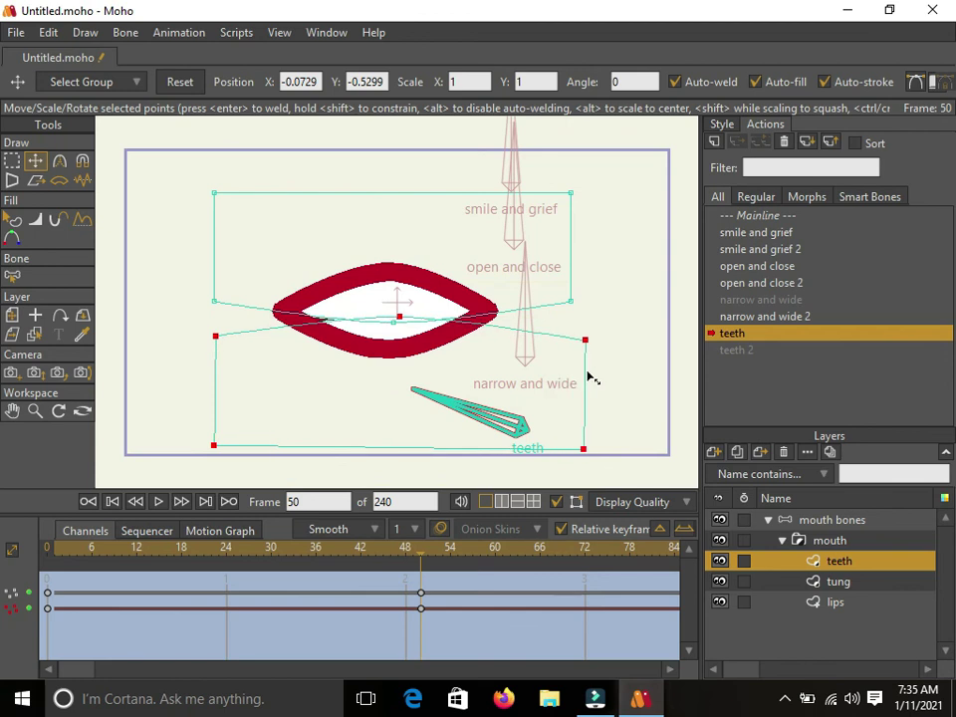
left_click_drag(213, 386, 179, 378)
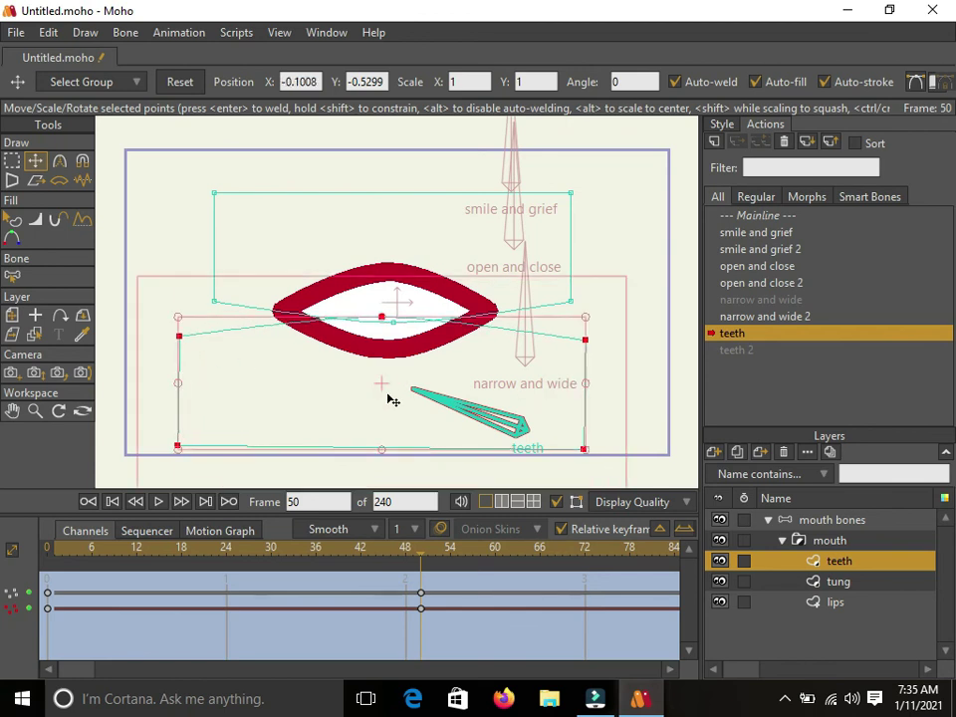
left_click_drag(416, 543, 8, 549)
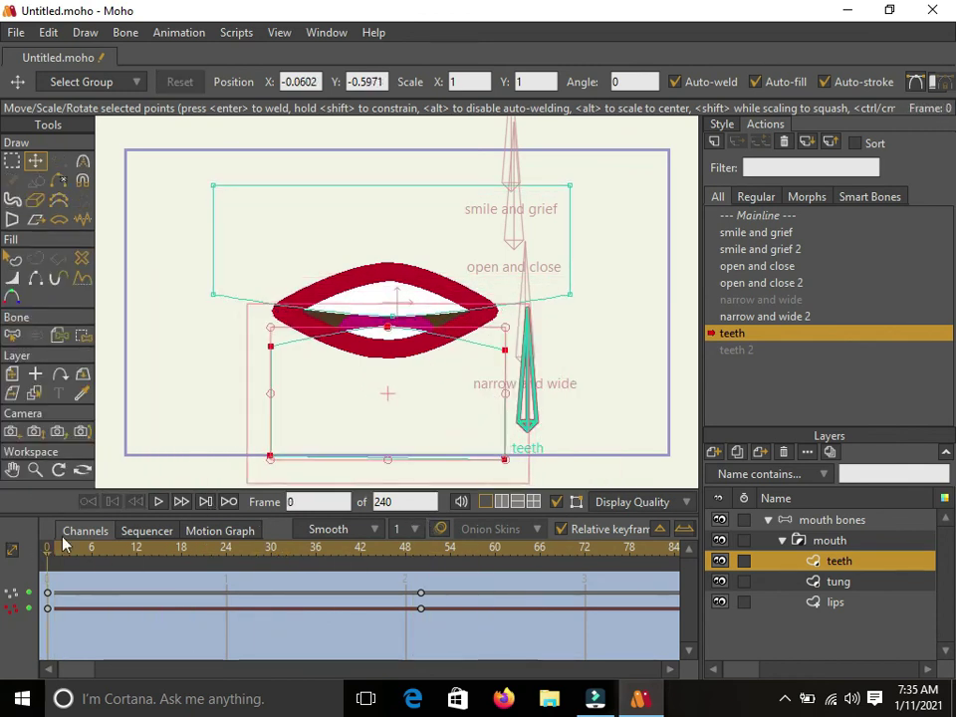
At frame 50 of the teeth 2 action, move the upper teeth up and the lower teeth down behind the lips.
left_click(767, 216)
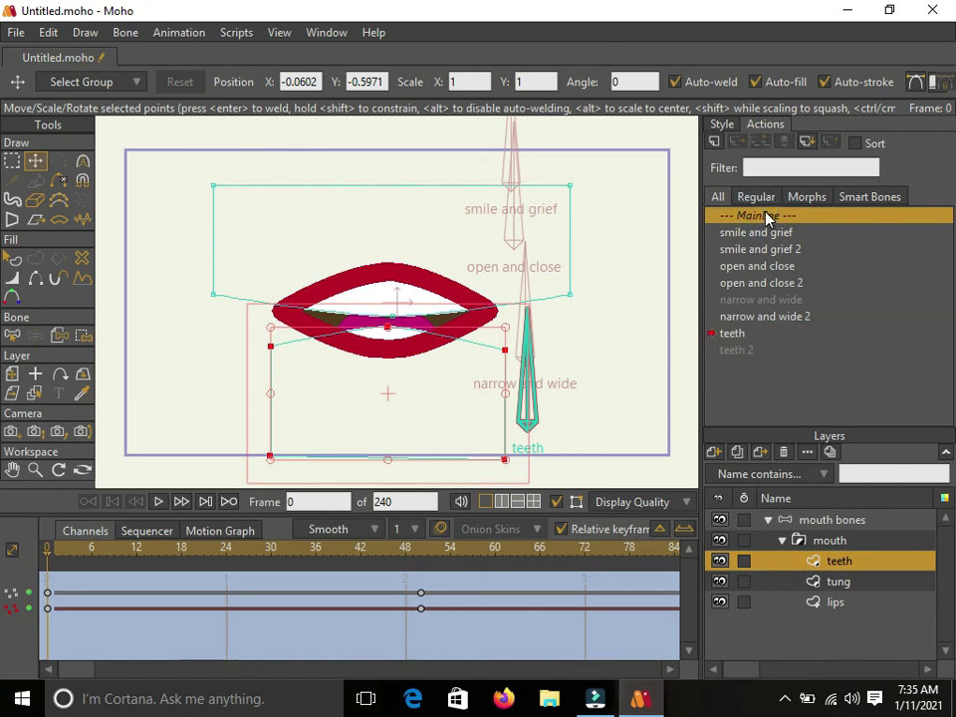
left_click(767, 351)
double_click(765, 352)
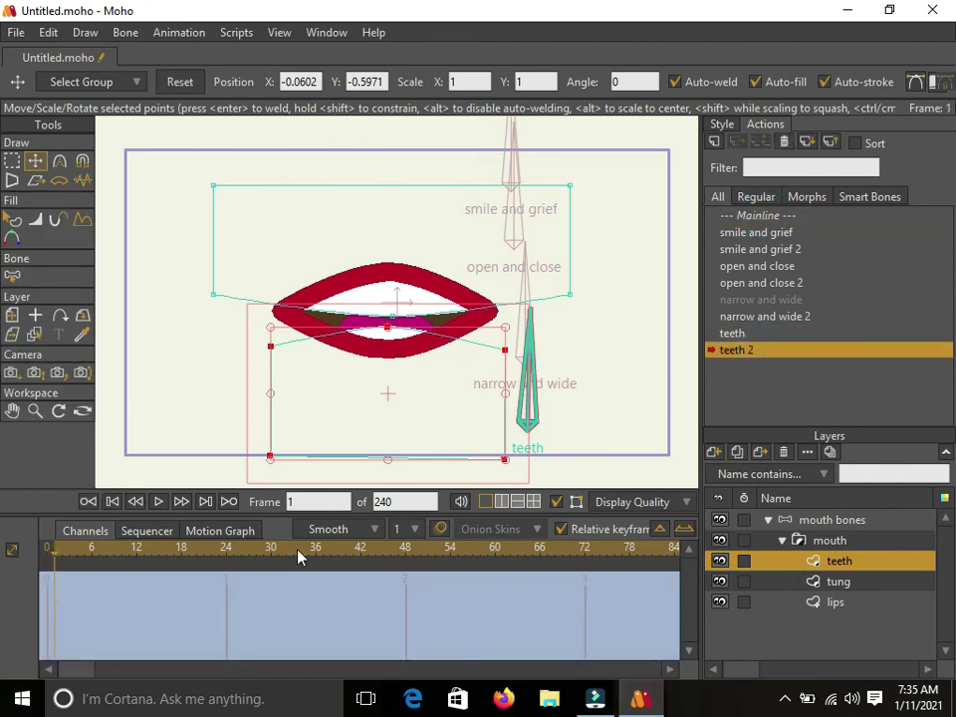
left_click_drag(60, 557, 425, 562)
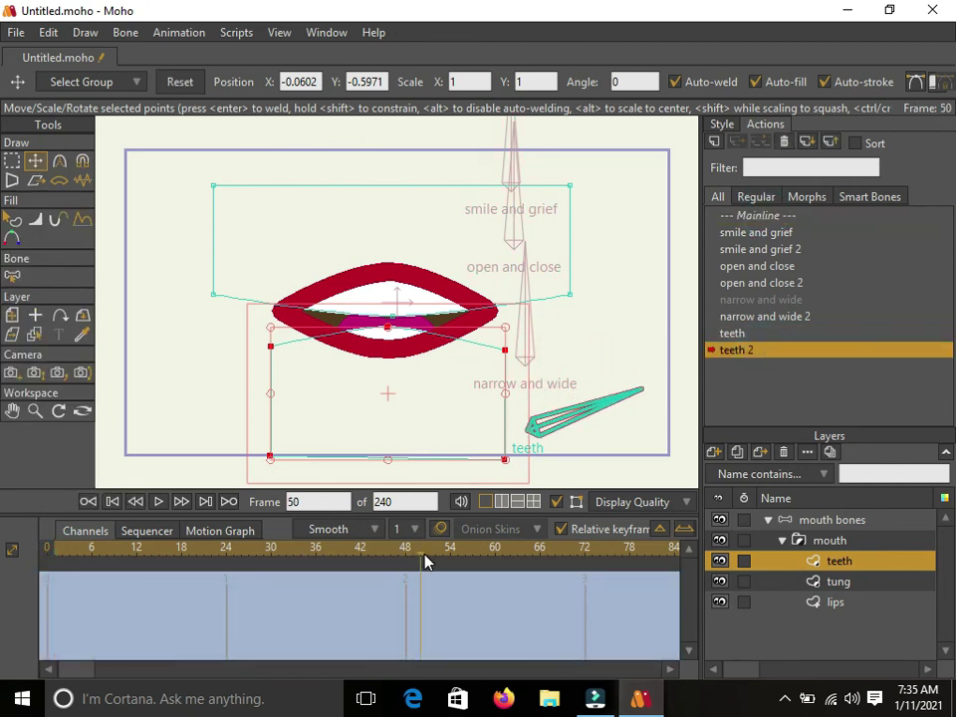
double_click(404, 241)
left_click_drag(406, 241, 406, 213)
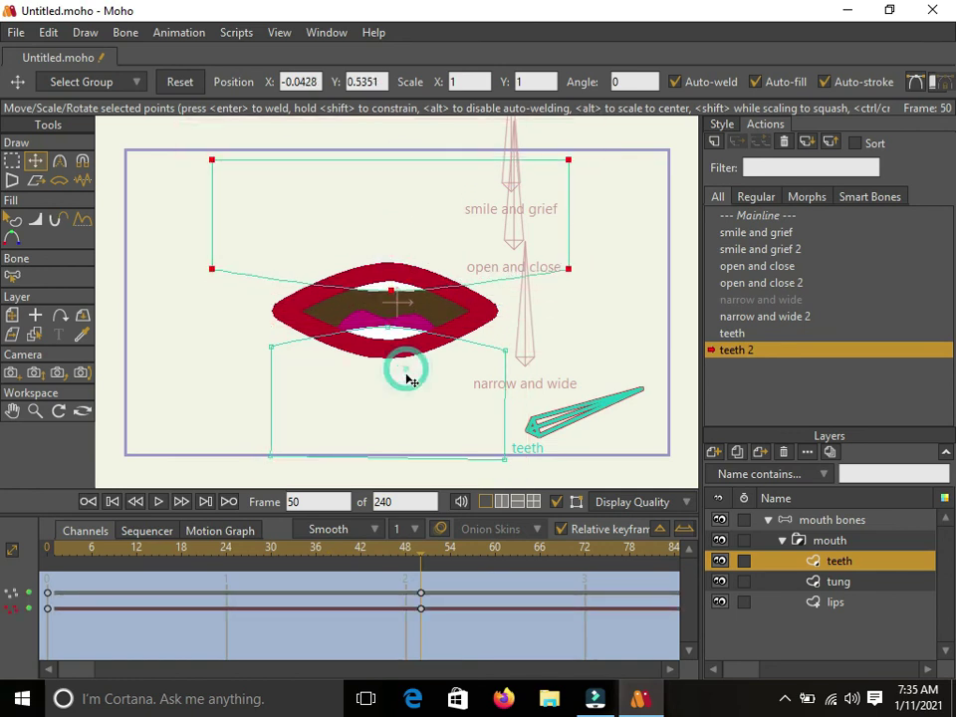
double_click(418, 402)
left_click_drag(421, 398, 425, 411)
Raise the upper teeth until the upper lip hides them fully, and return to the mainline on the mouth bones layer.
mouse_move(422, 559)
left_mouse_down()
mouse_move(304, 558)
mouse_move(266, 571)
mouse_move(422, 559)
left_mouse_up()
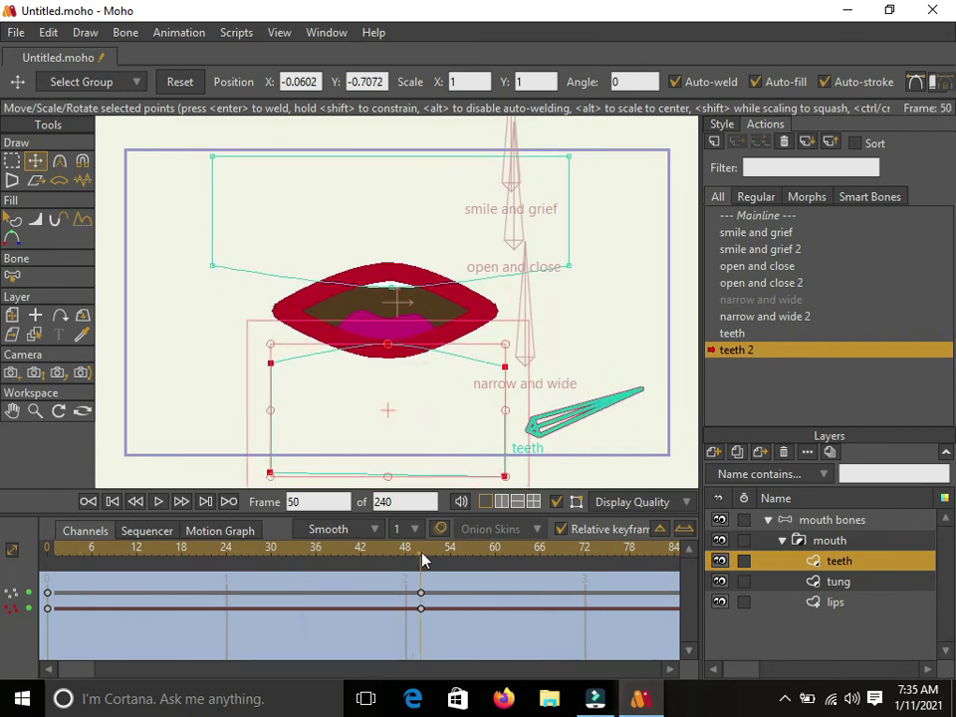
double_click(384, 225)
left_click_drag(411, 228, 411, 222)
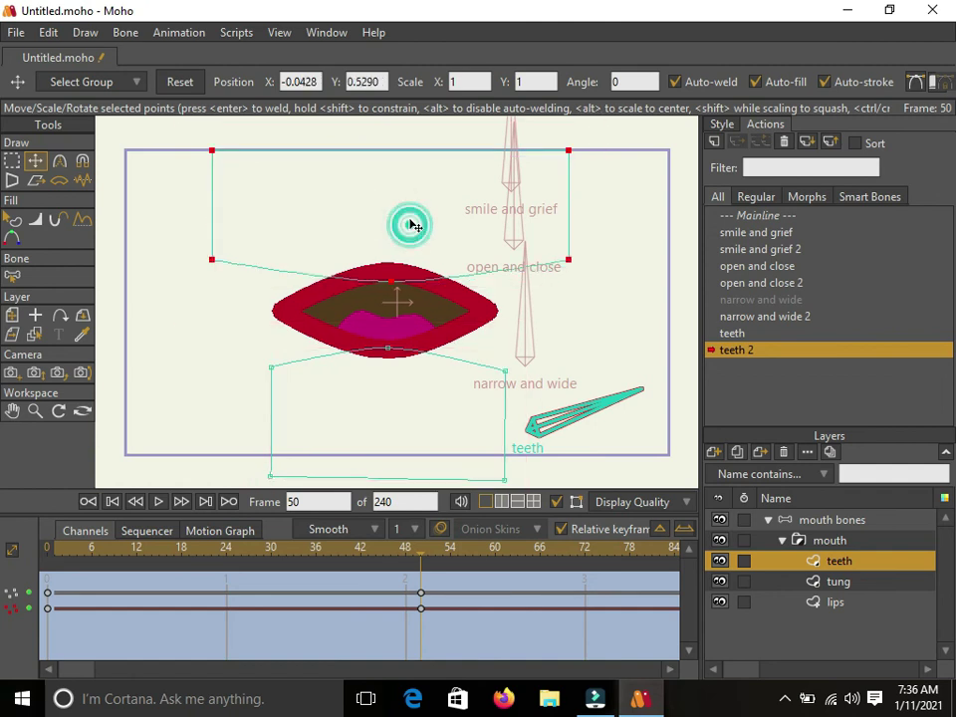
left_click(754, 216)
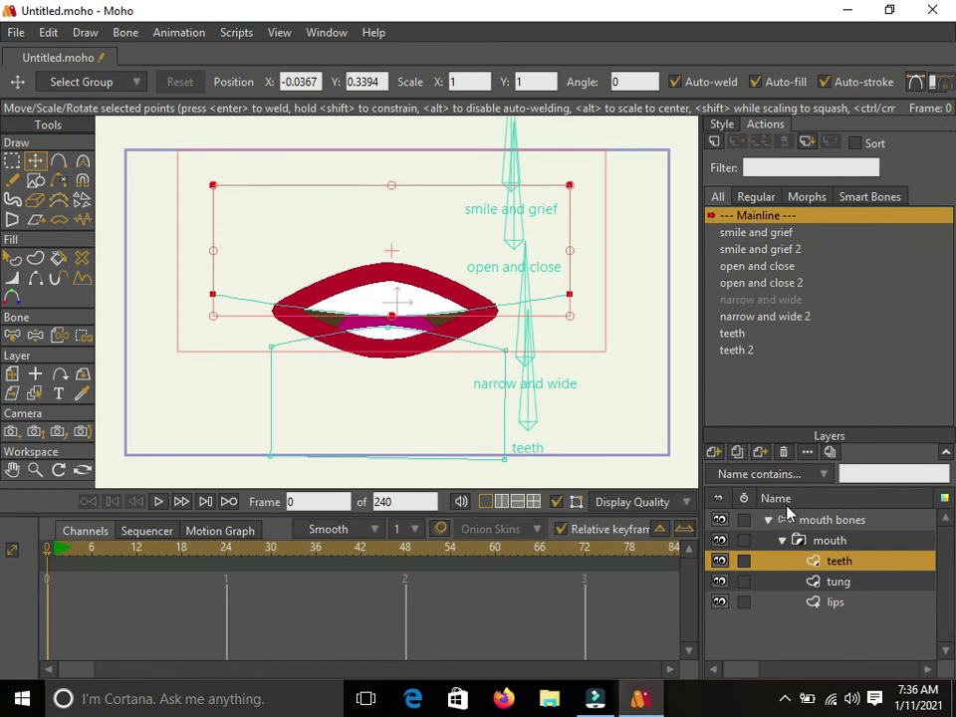
left_click(792, 519)
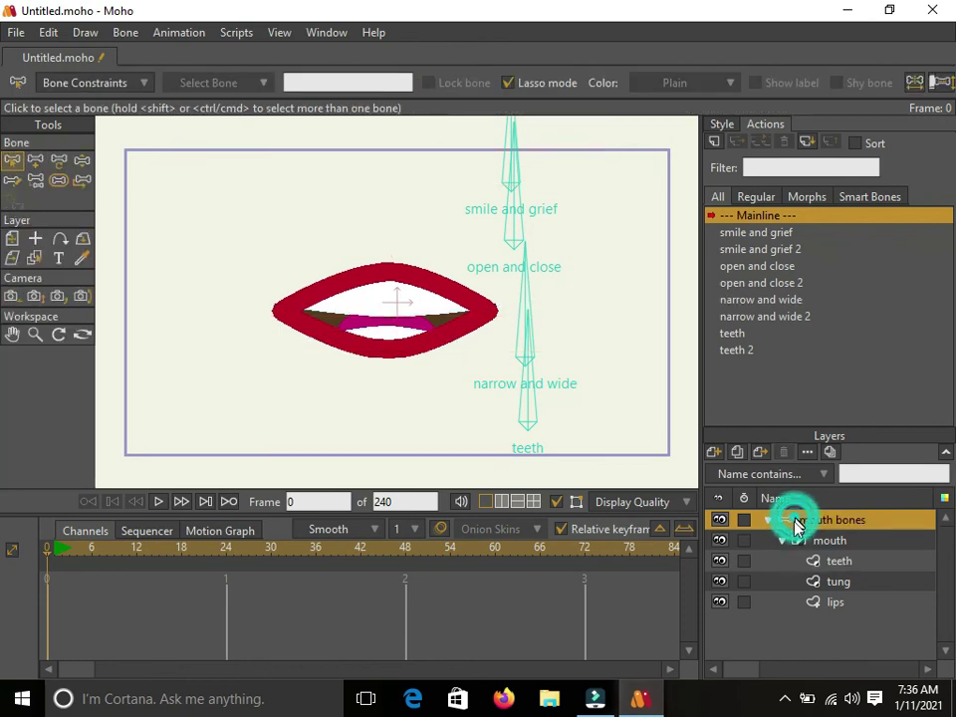
Arrange the dials in a row above the mouth in the order open and close, smile and grief, teeth, narrow and wide.
left_click(56, 161)
left_click_drag(525, 228, 189, 244)
left_click_drag(517, 192, 315, 233)
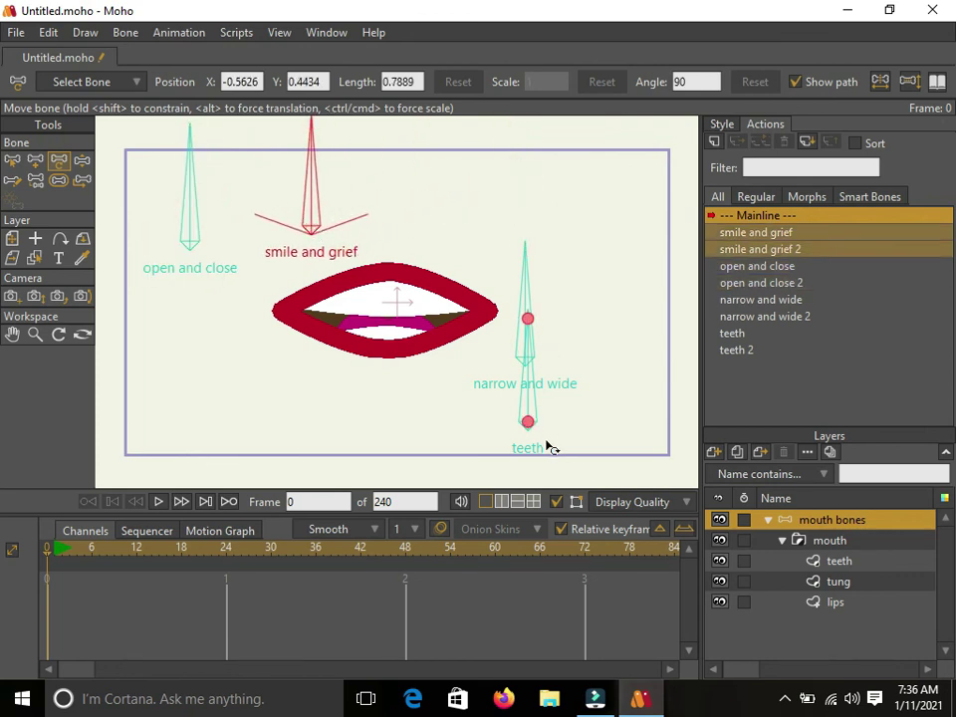
left_click_drag(530, 424, 469, 235)
left_click_drag(525, 354, 599, 261)
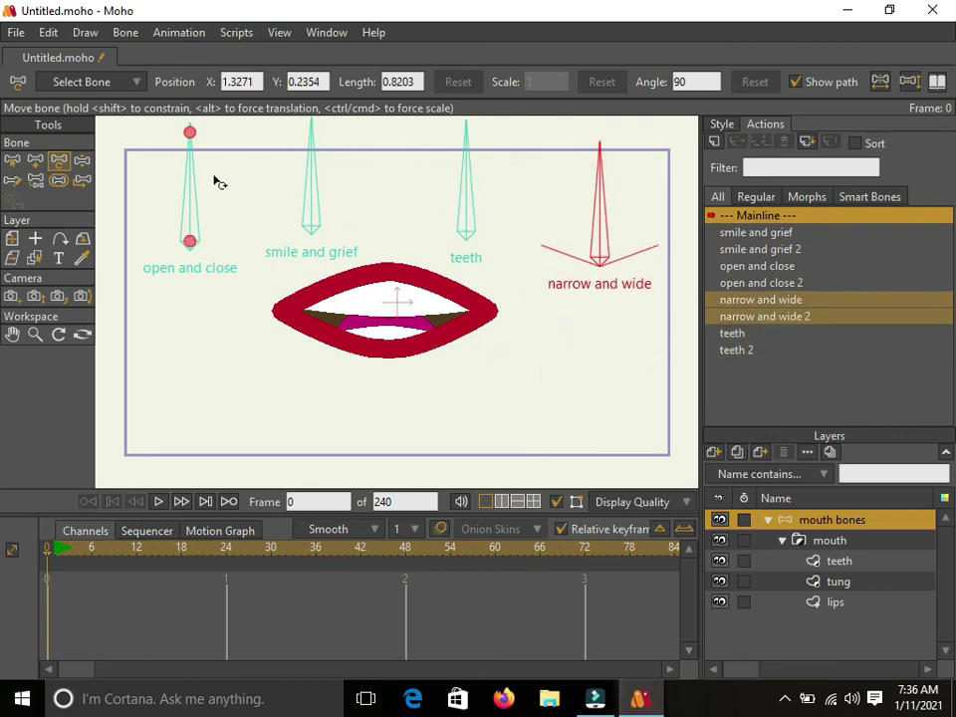
Test all four dials in combination with the Manipulate Bones tool, and deselect the bones.
left_click(83, 161)
left_click_drag(190, 159, 228, 131)
left_click_drag(310, 155, 255, 243)
left_click_drag(463, 163, 511, 149)
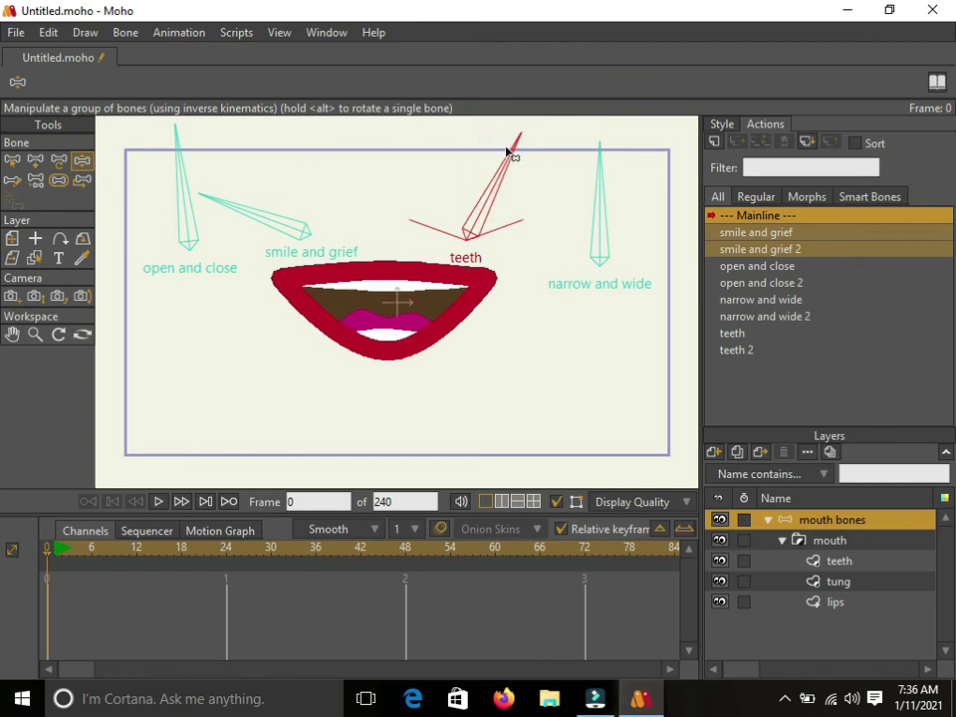
left_click_drag(606, 203, 607, 176)
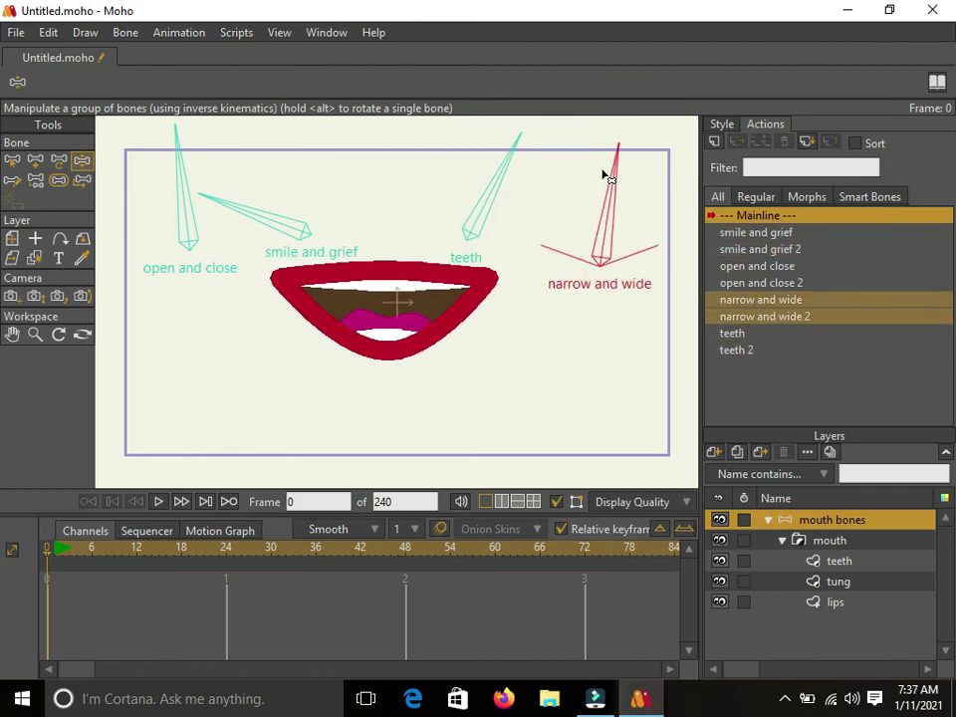
left_click(13, 161)
left_click(546, 349)
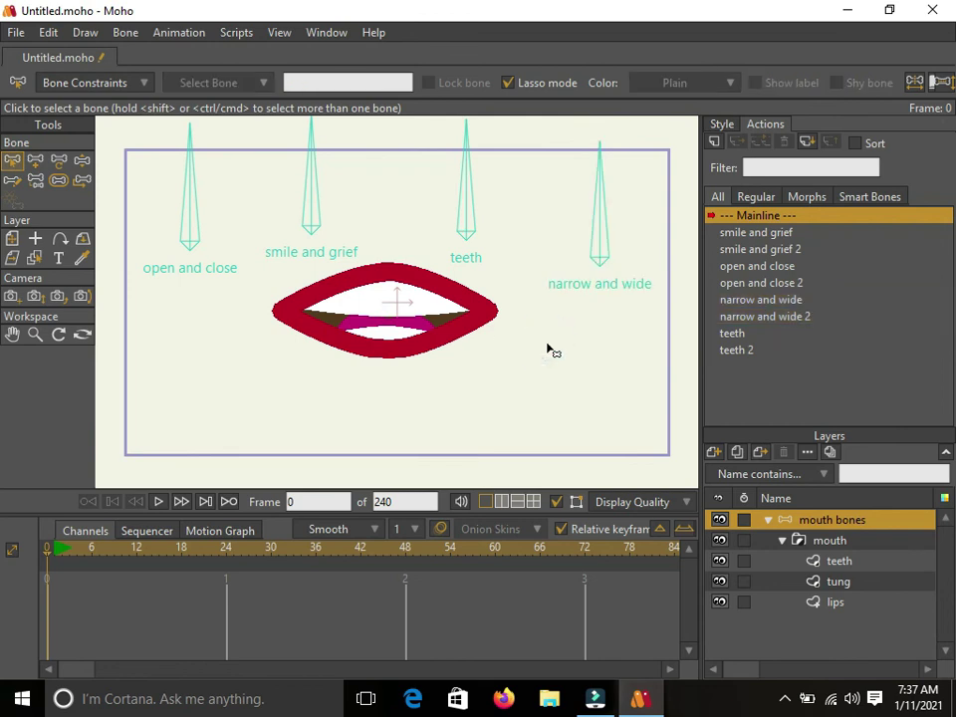
Save the project in the moho animations folder under the file name final mouth rig.
key("ctrl+s")
type("final mouth")
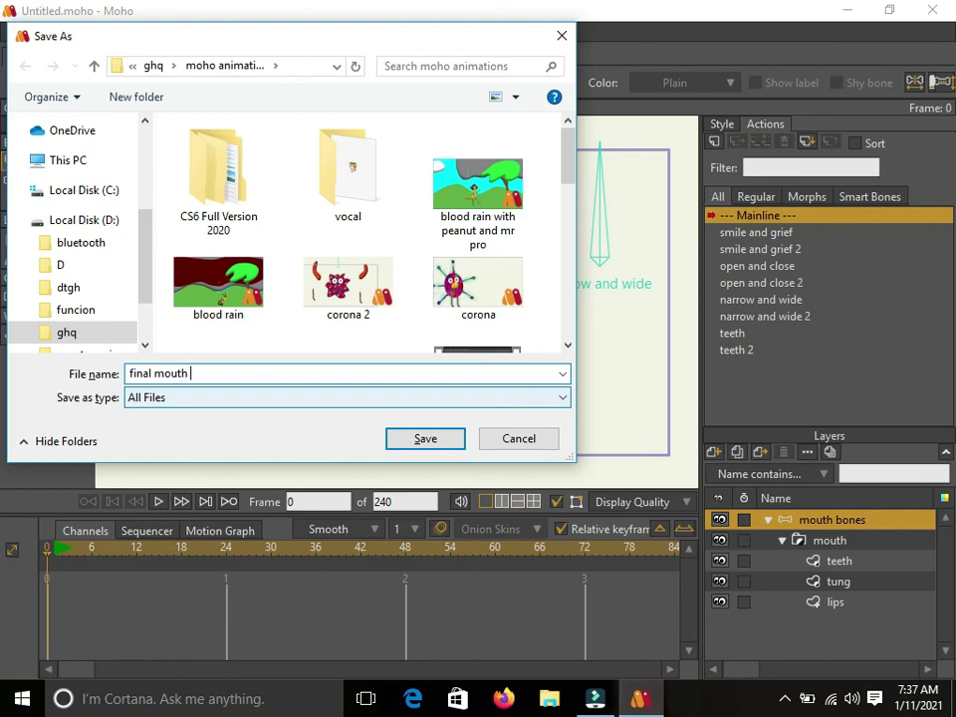
type(" rig")
left_click(436, 445)
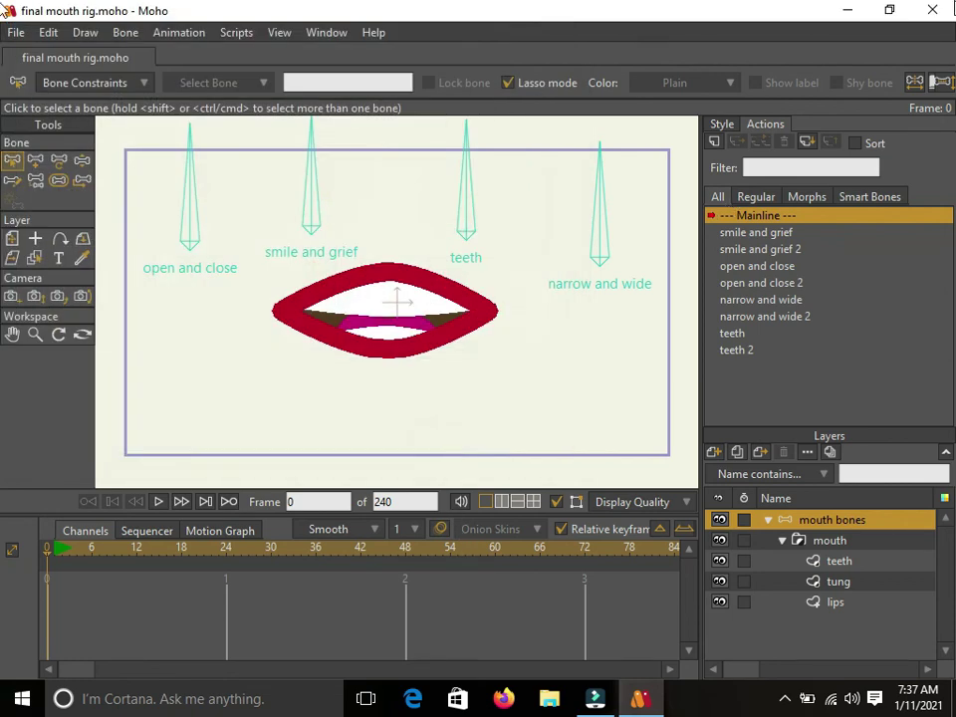